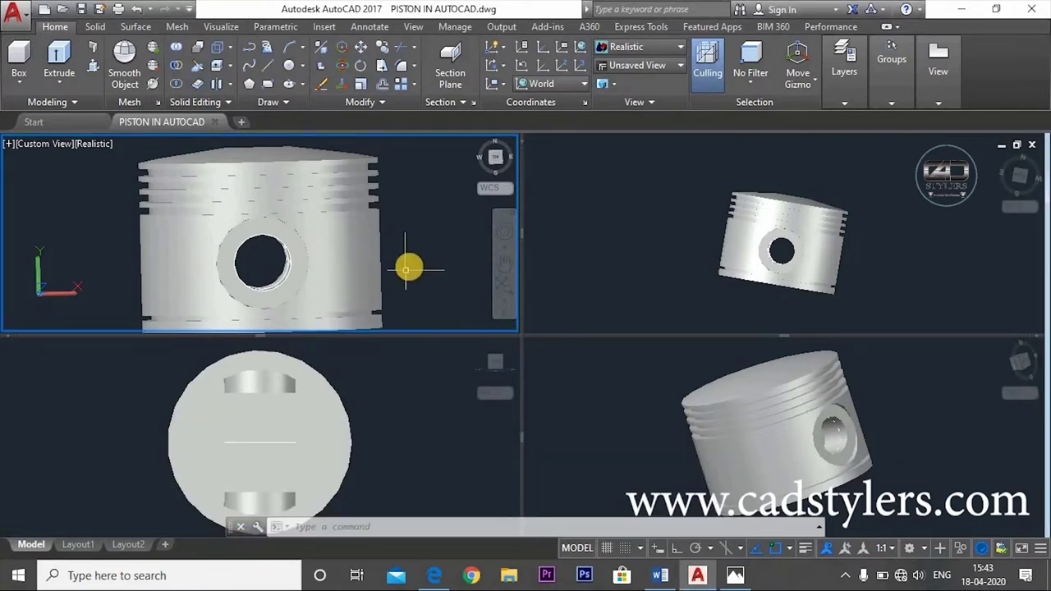
# Pan the shaded piston in the front viewport of the four-viewport layout, then end the pan
pyautogui.moveTo(410, 275); pyautogui.dragTo(382, 296, button='middle')
pyautogui.moveTo(381, 296); pyautogui.dragTo(429, 265)
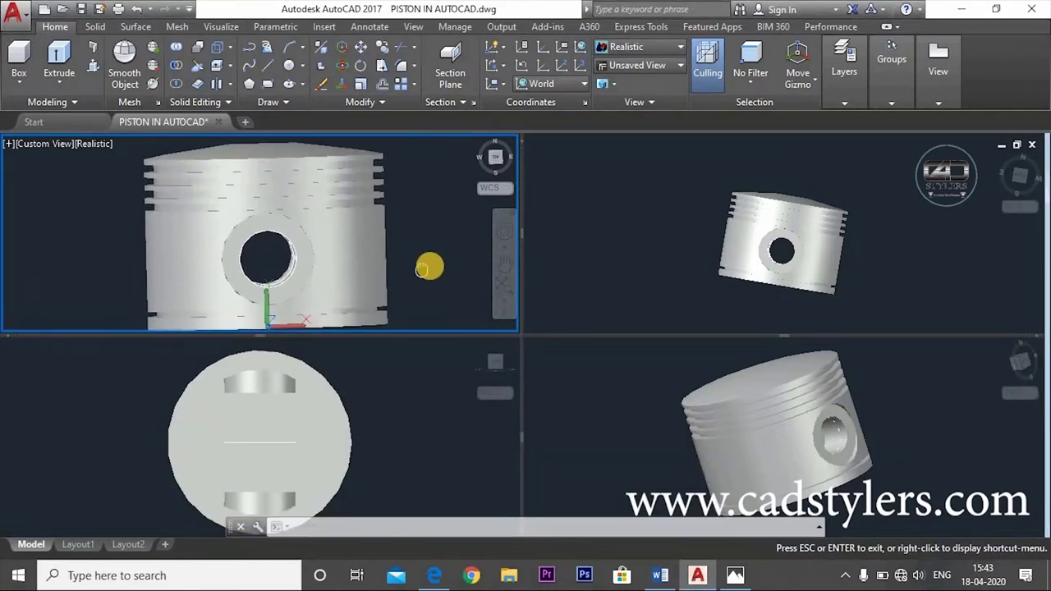
pyautogui.press('Escape')
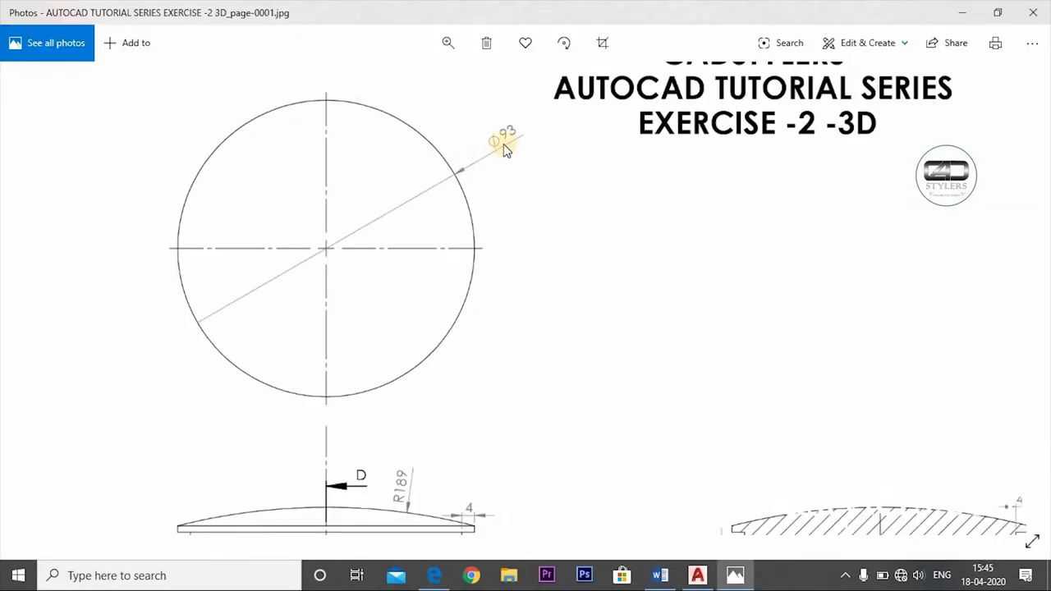
# Zoom the Photos image in on the piston's front view
pyautogui.doubleClick(504, 183)
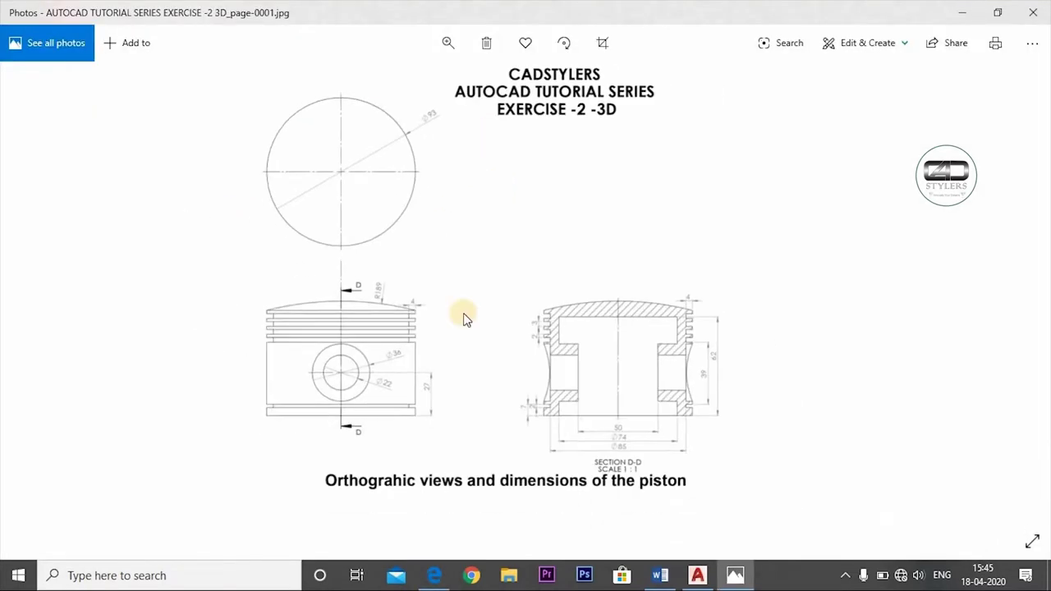
pyautogui.doubleClick(349, 330)
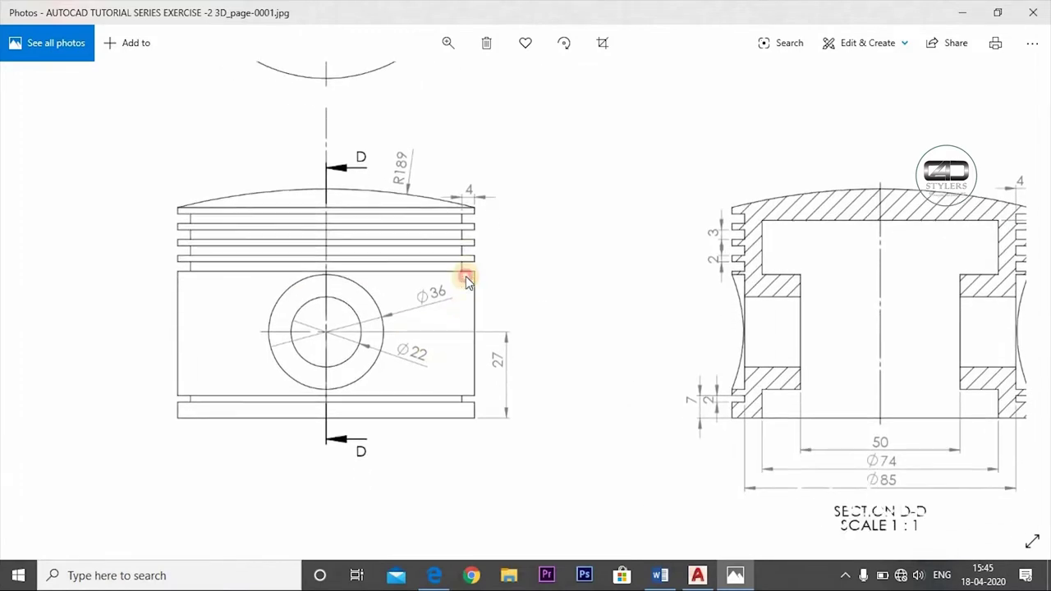
pyautogui.scroll(-2, 466, 276)
pyautogui.scroll(-1, 458, 304)
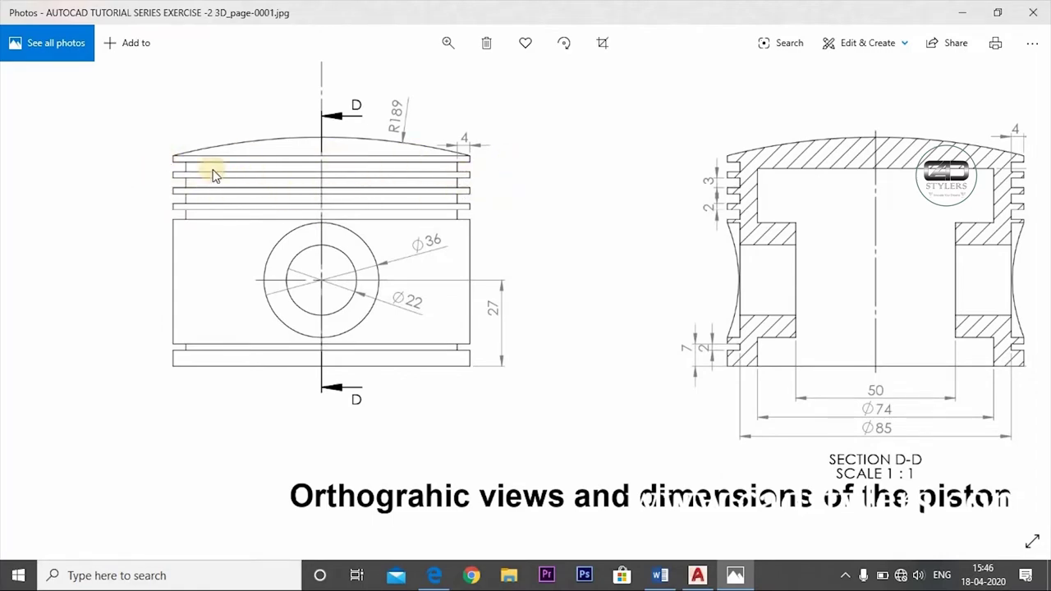
# Pan the zoomed sheet between Section D-D and the front view to read the R189, Ø36/Ø22, Ø85 and Ø74 sizes
pyautogui.moveTo(347, 230); pyautogui.dragTo(87, 252)
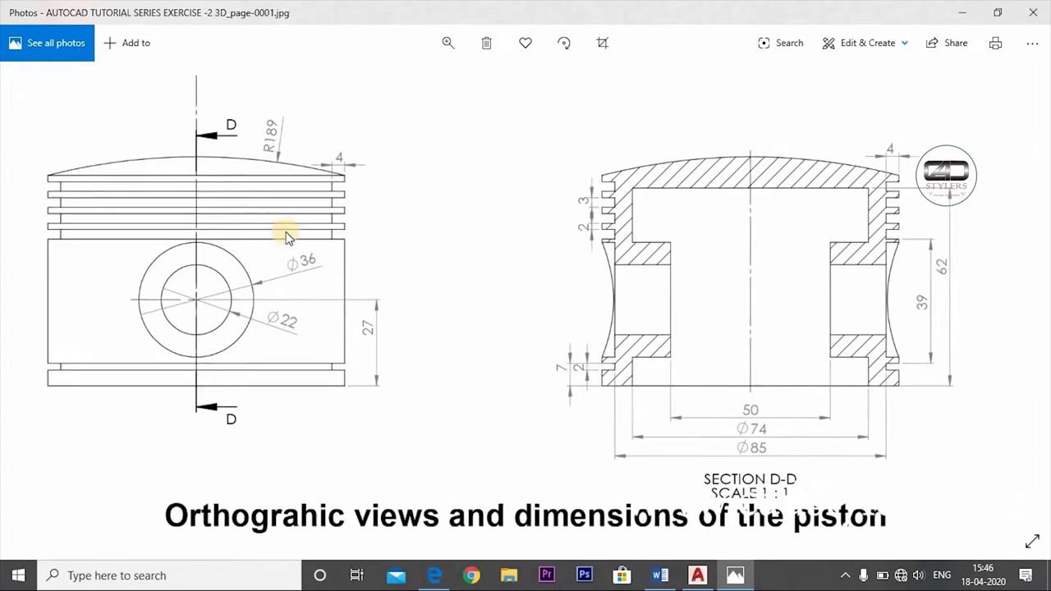
pyautogui.moveTo(264, 258)
pyautogui.mouseDown()
pyautogui.moveTo(382, 228)
pyautogui.moveTo(493, 327)
pyautogui.moveTo(604, 279)
pyautogui.moveTo(608, 519)
pyautogui.mouseUp()
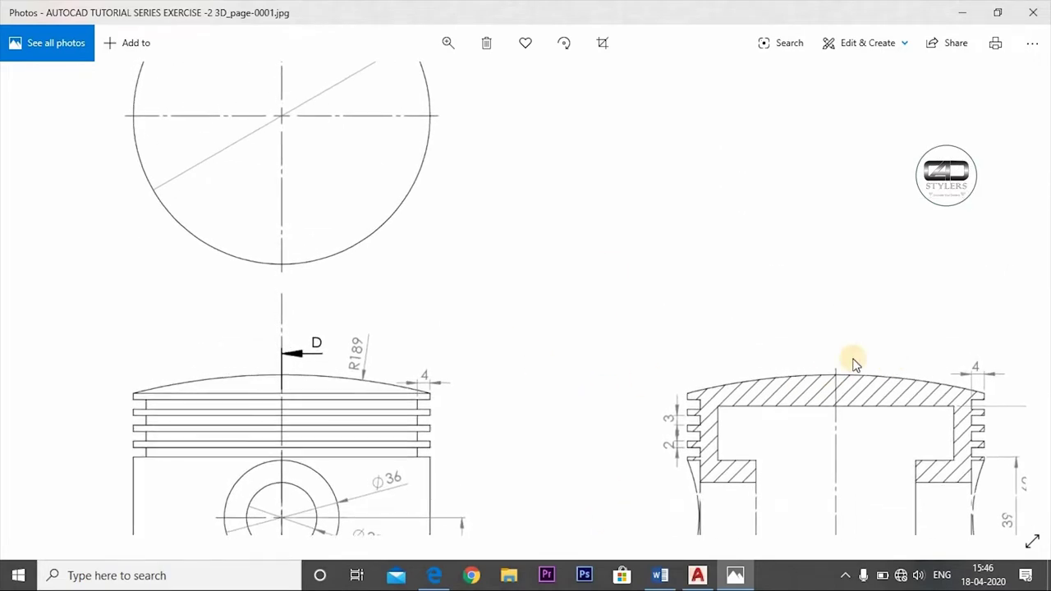
pyautogui.scroll(3, 623, 394)
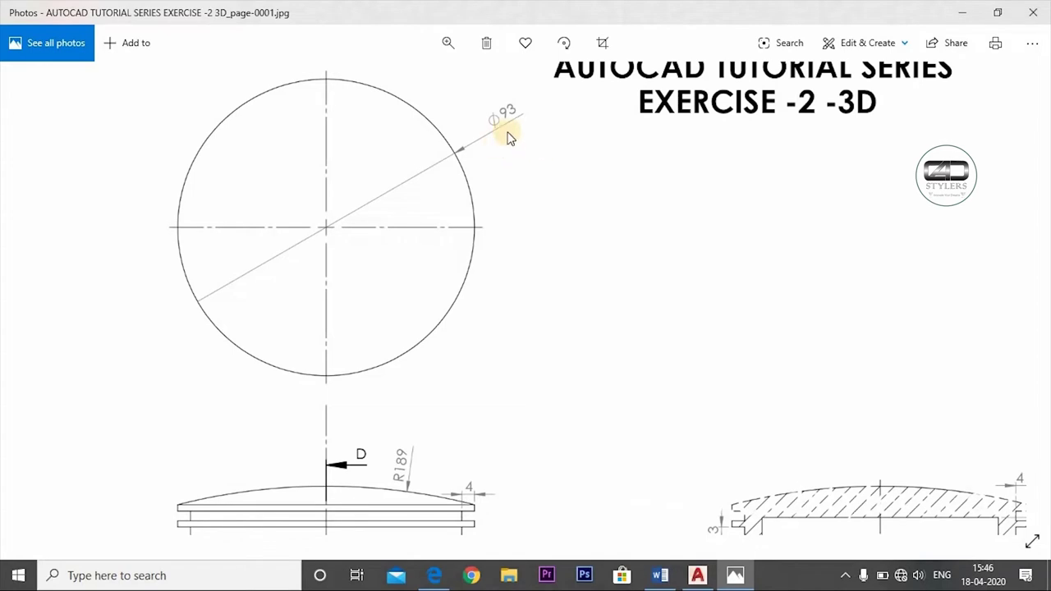
pyautogui.scroll(-2, 524, 296)
pyautogui.scroll(-2, 524, 296)
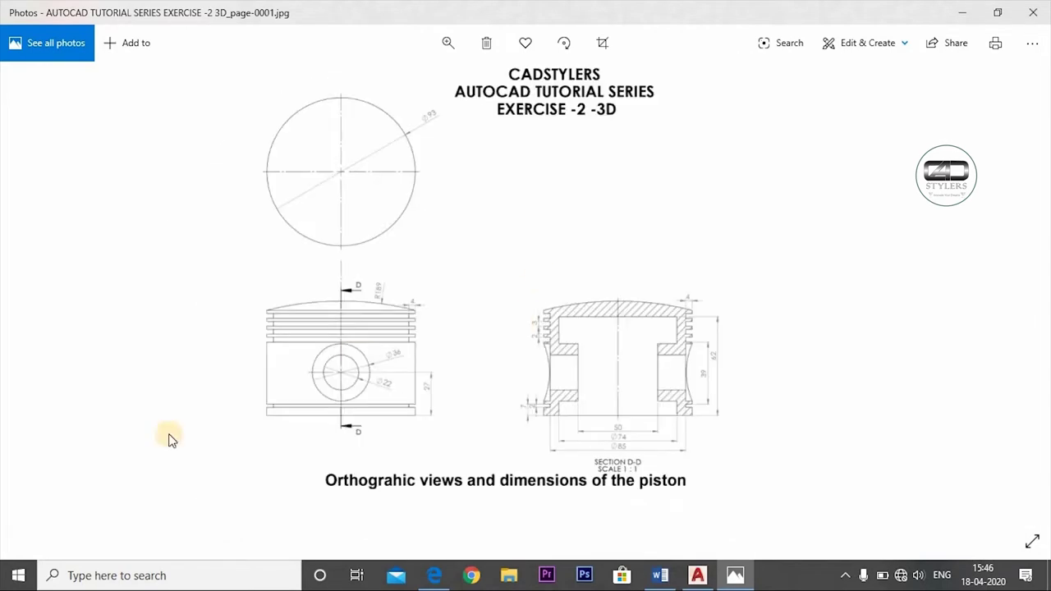
pyautogui.scroll(4, 476, 386)
pyautogui.hscroll(3, 476, 234)
pyautogui.hscroll(2, 427, 260)
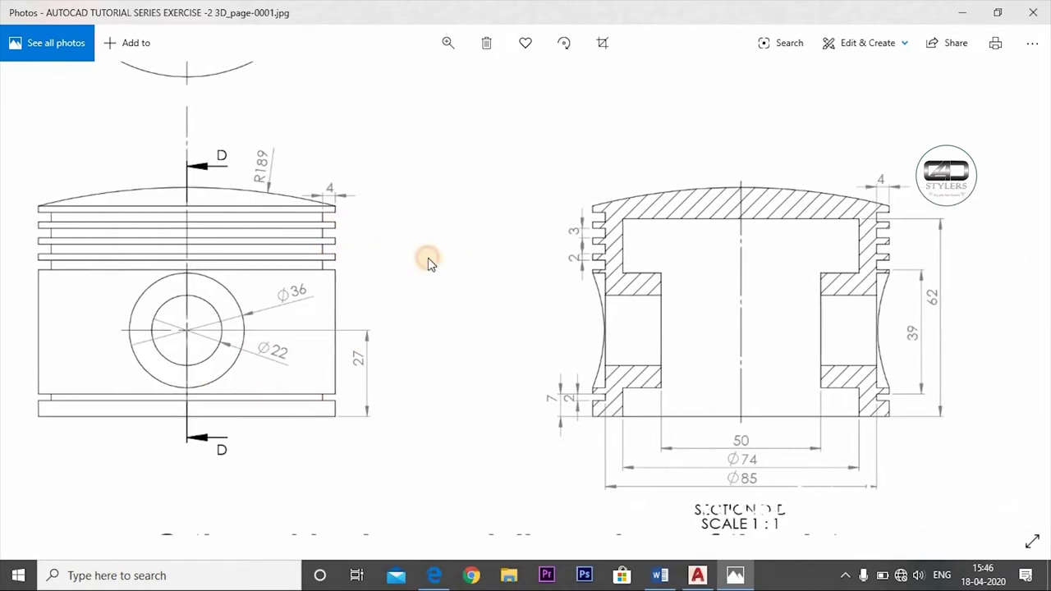
pyautogui.hscroll(2, 655, 433)
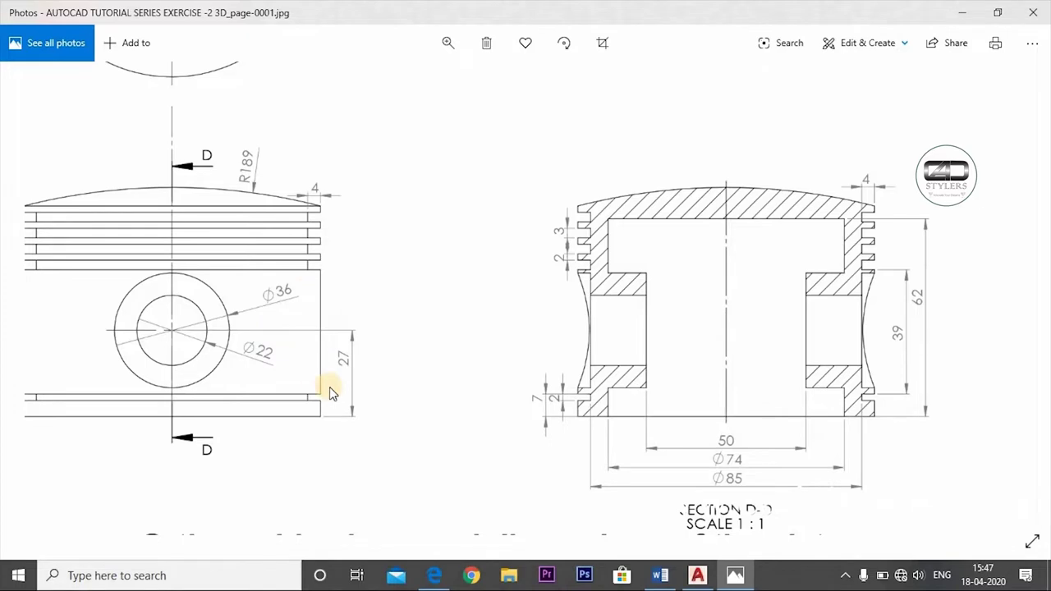
# Pan around Section D-D to read groove sizes 3 and 2, heights 62 and 39, and width 50
pyautogui.hscroll(-3, 189, 312)
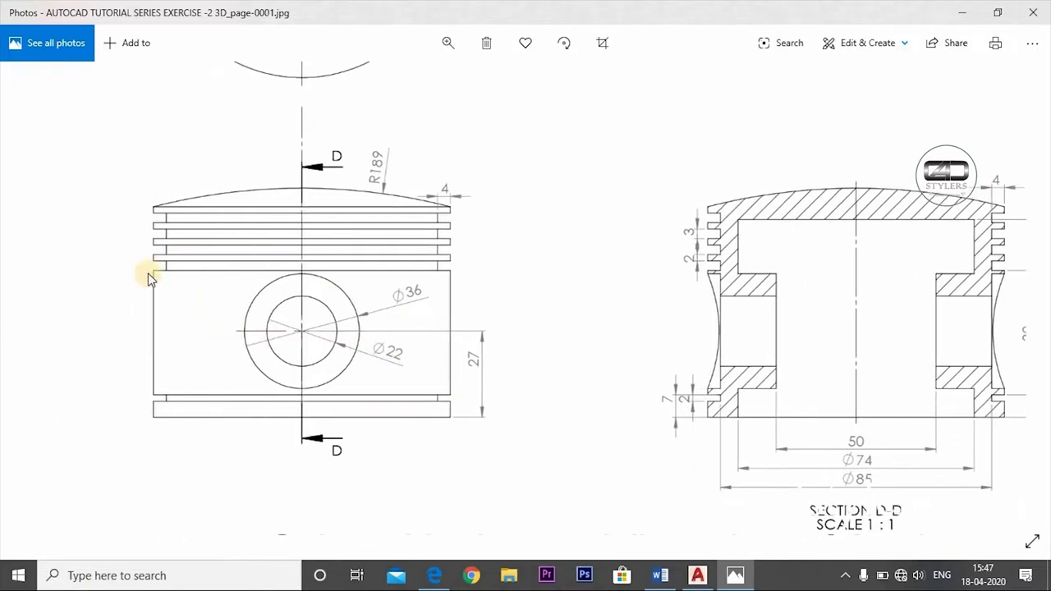
pyautogui.hscroll(-1, 147, 277)
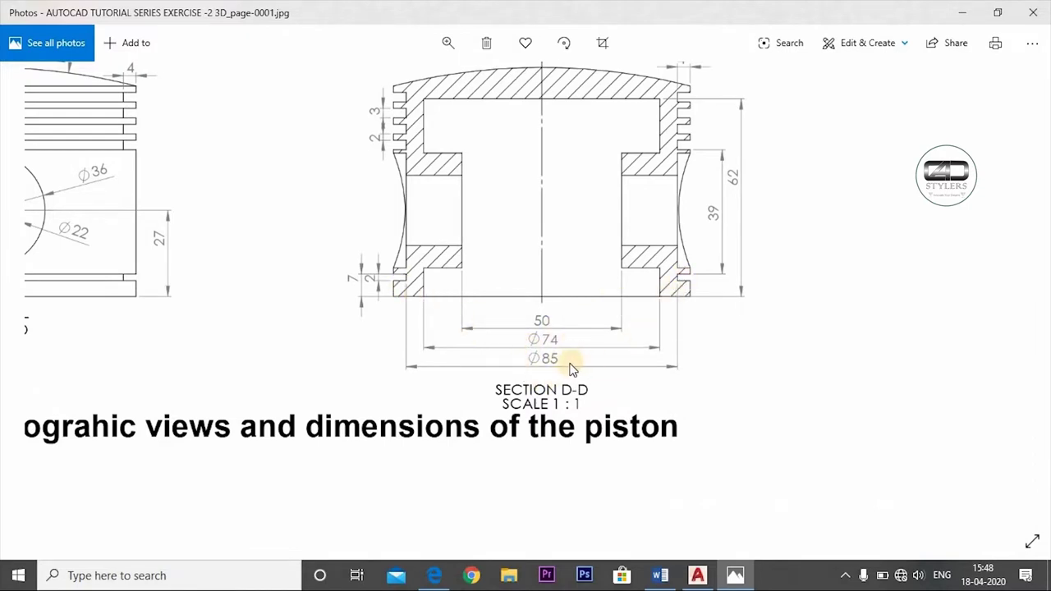
pyautogui.moveTo(566, 363); pyautogui.dragTo(566, 400)
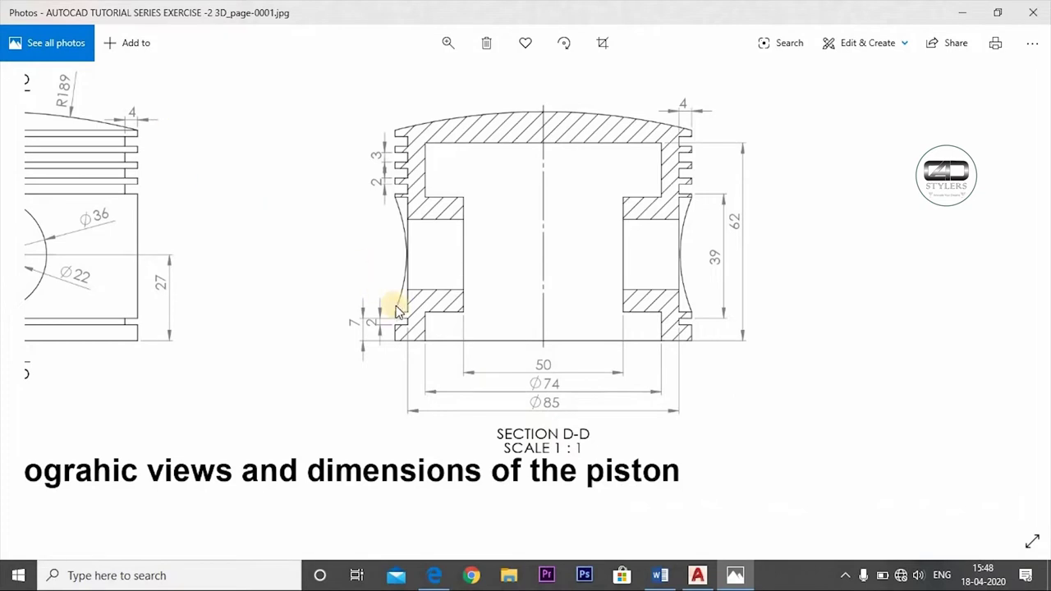
pyautogui.scroll(-1, 451, 330)
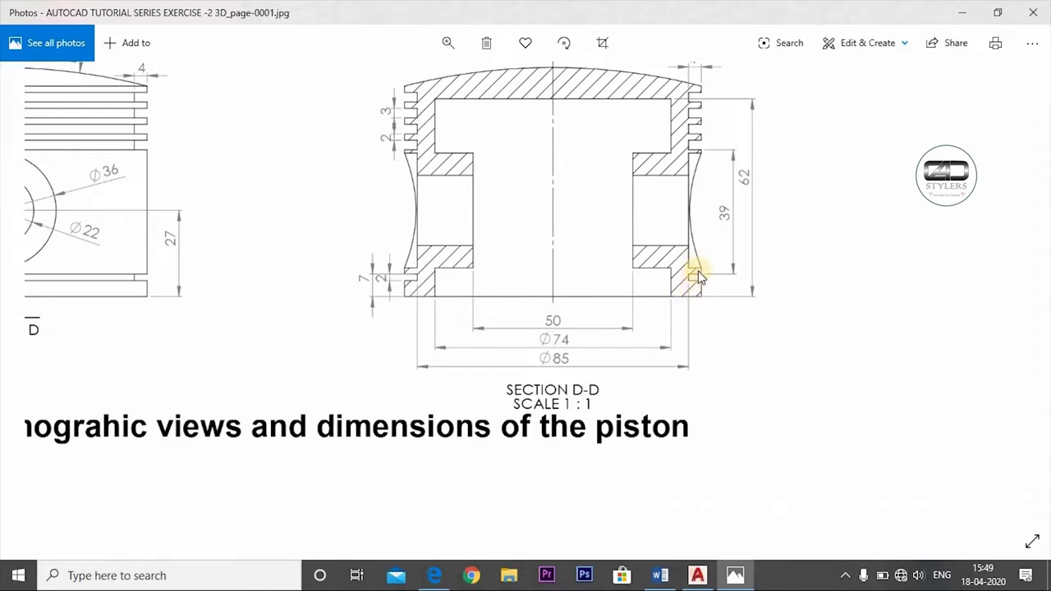
pyautogui.moveTo(394, 304); pyautogui.dragTo(596, 291)
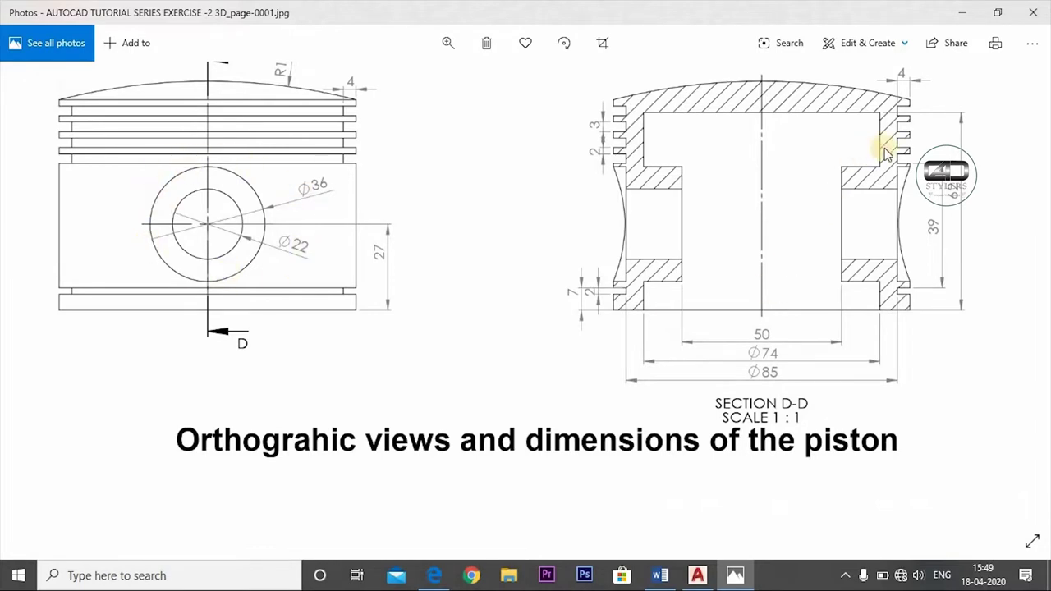
pyautogui.moveTo(887, 322); pyautogui.dragTo(797, 340)
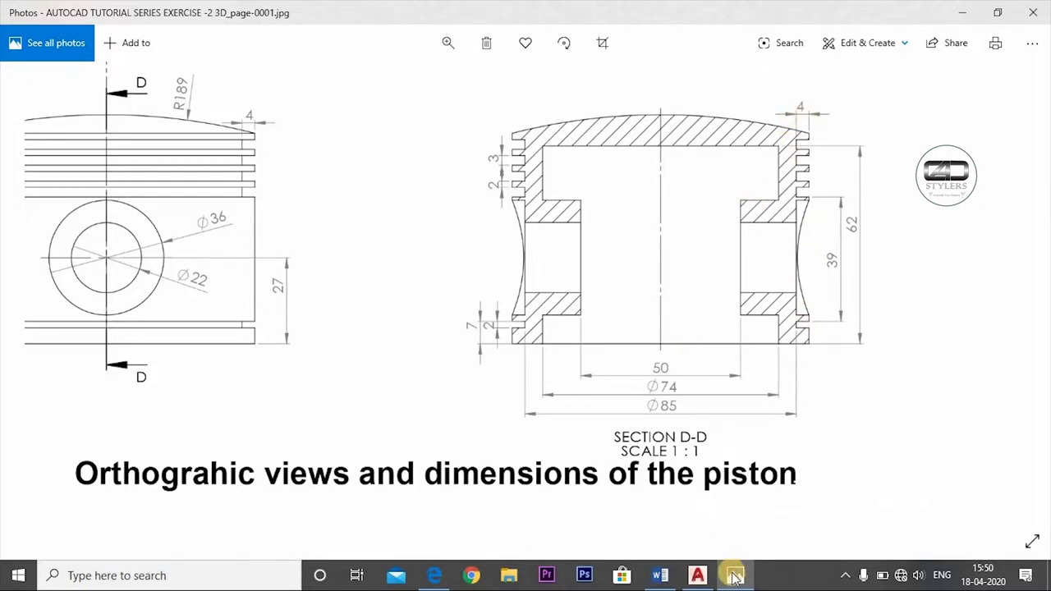
pyautogui.moveTo(734, 576)
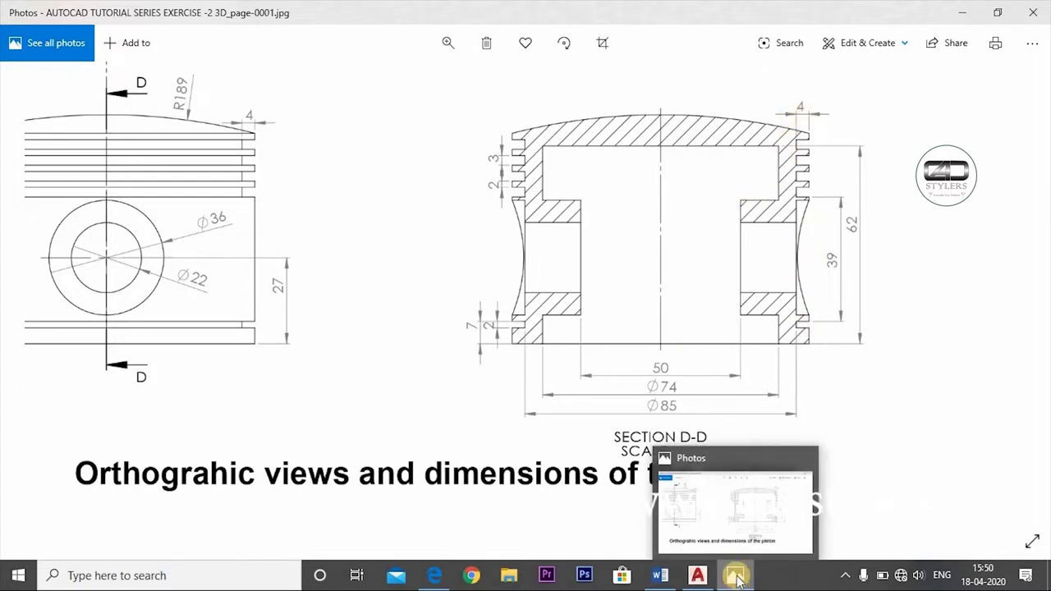
pyautogui.moveTo(663, 352); pyautogui.dragTo(634, 306)
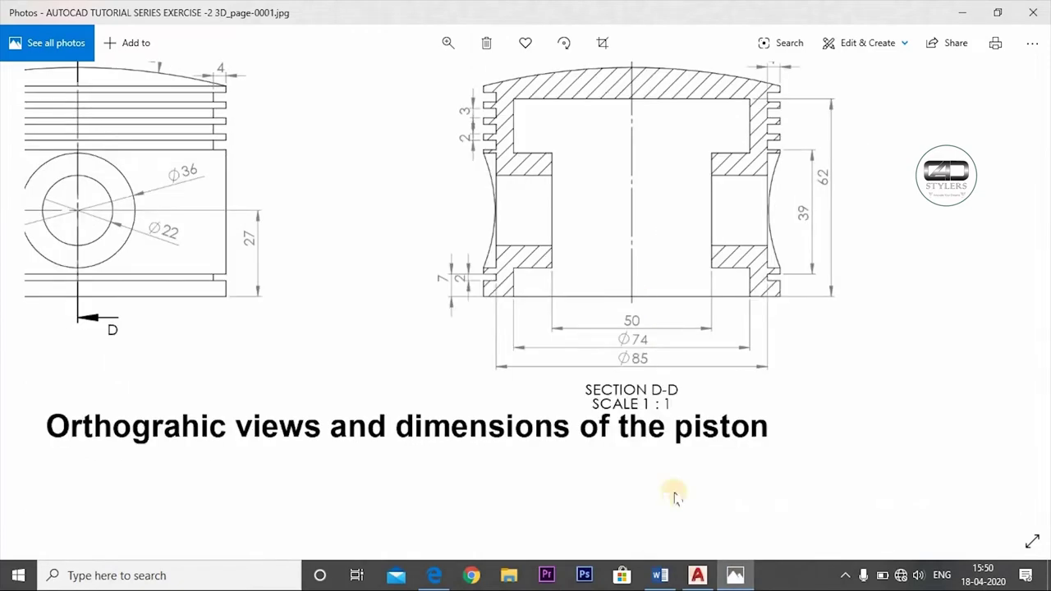
# Return to AutoCAD and create a new blank drawing from the Start tab
pyautogui.click(697, 575)
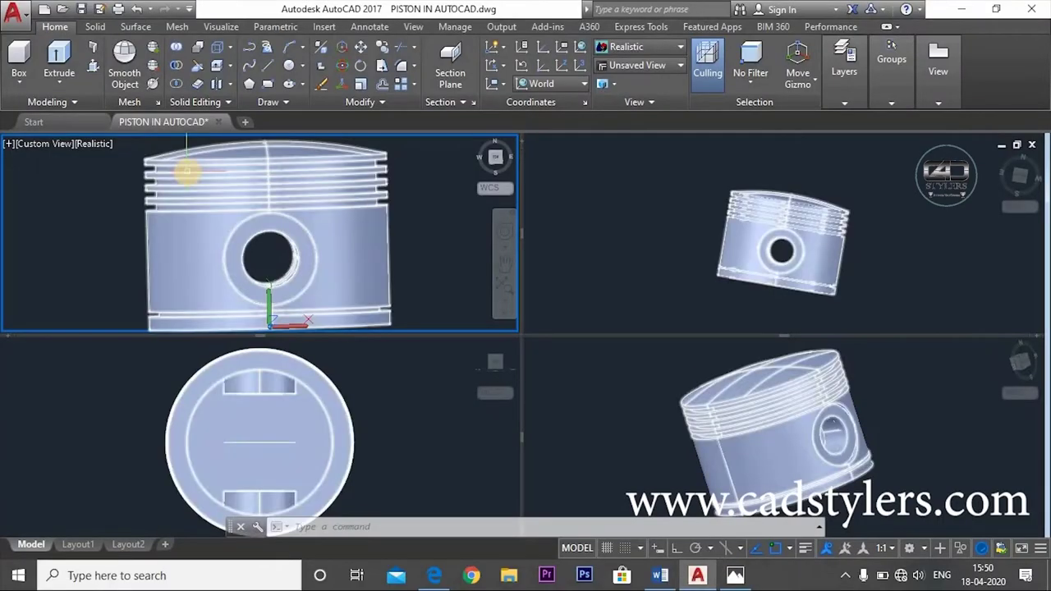
pyautogui.click(10, 122)
pyautogui.click(164, 279)
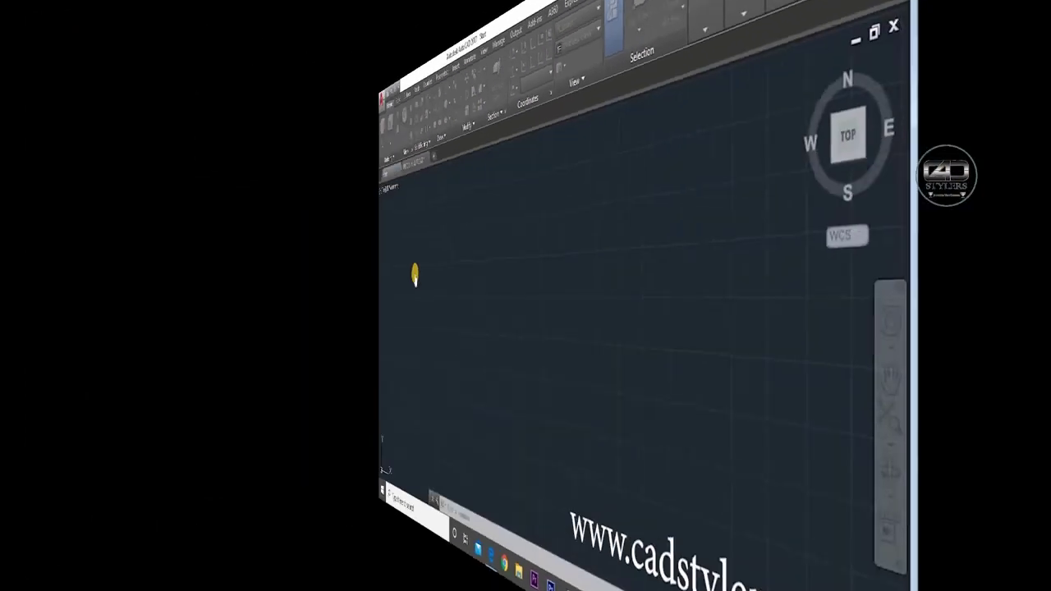
# Draw a 46.5-long horizontal line starting at the origin 0,0
pyautogui.write('l')
pyautogui.press('Return')
pyautogui.write('0')
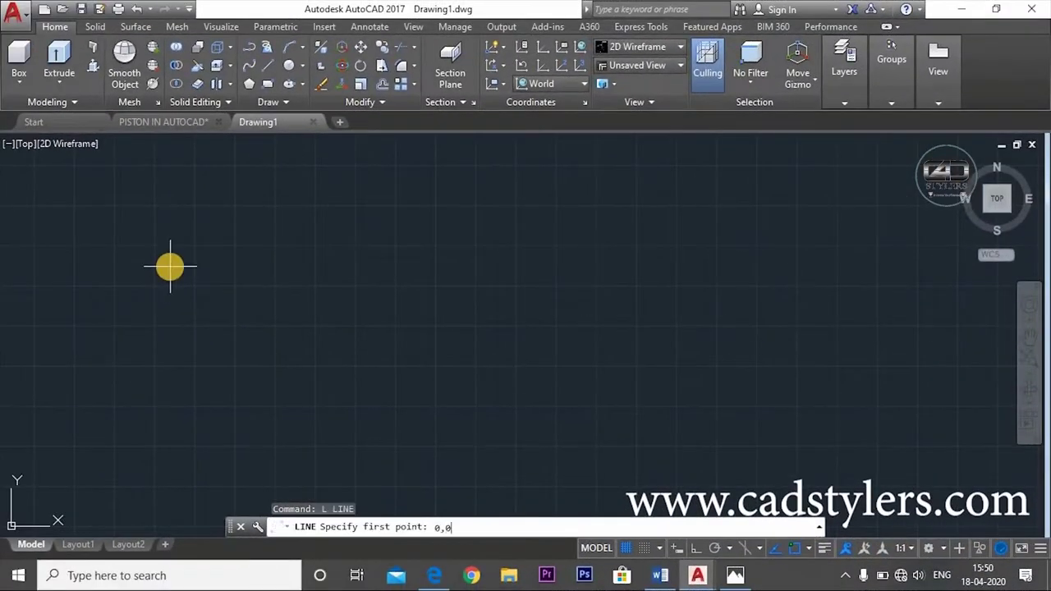
pyautogui.press('Return')
pyautogui.write('46')
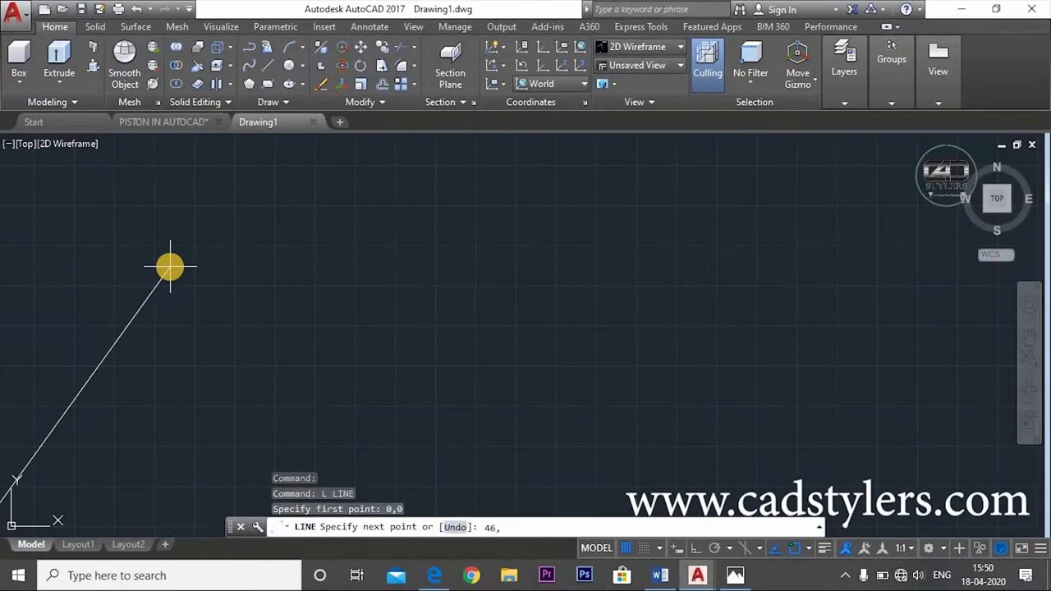
pyautogui.write('.6')
pyautogui.write(',0')
pyautogui.press('Return')
pyautogui.press('Escape')
# Zoom All to show the whole drawing and pan the line lower in view
pyautogui.write('z')
pyautogui.press('Return')
pyautogui.write('a')
pyautogui.press('Return')
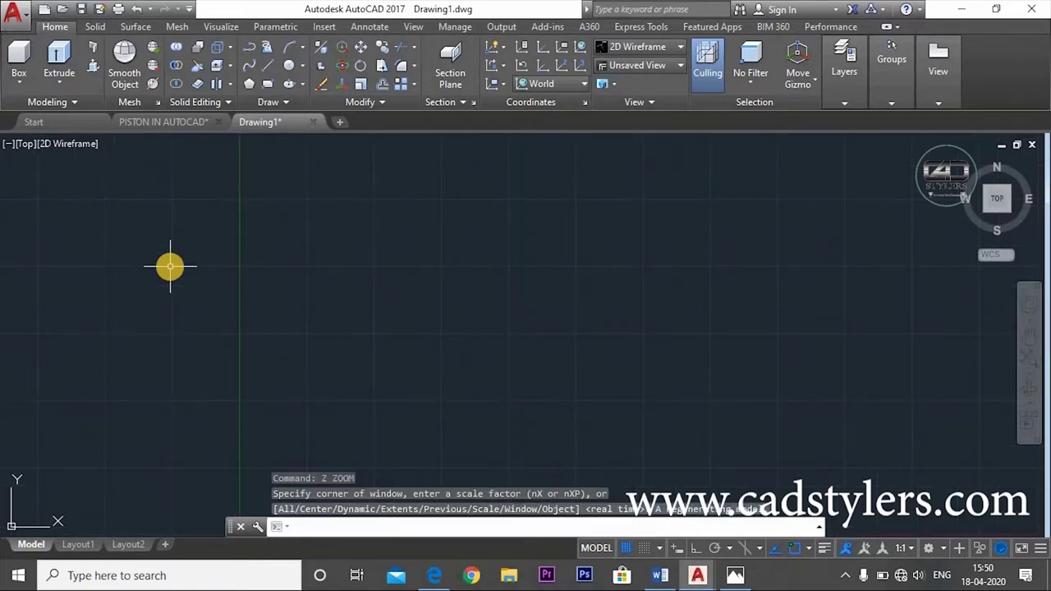
pyautogui.press('Escape')
pyautogui.write('a')
pyautogui.press('Return')
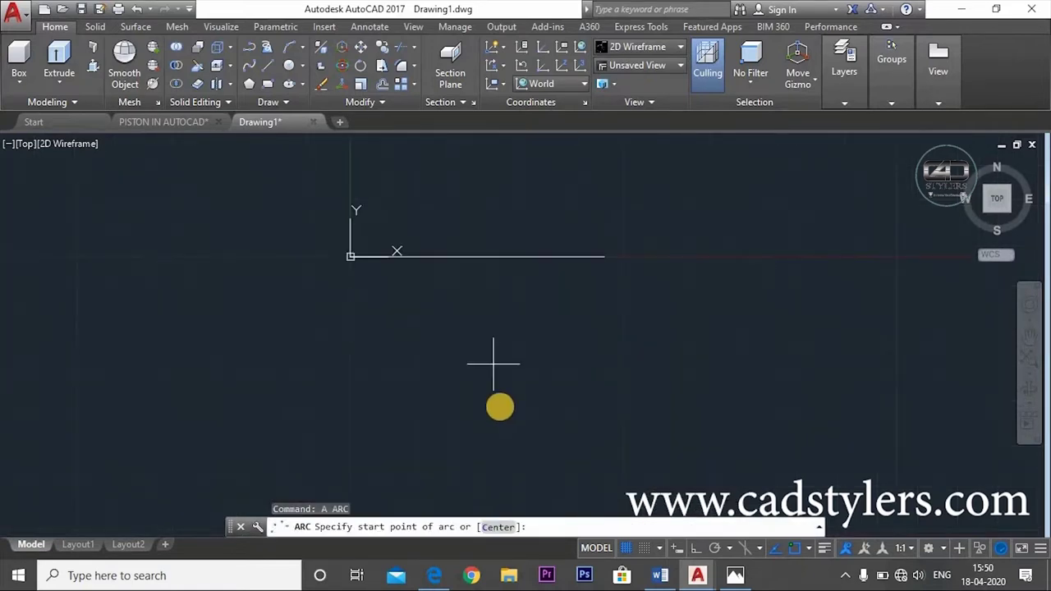
pyautogui.moveTo(493, 363); pyautogui.dragTo(500, 413, button='middle')
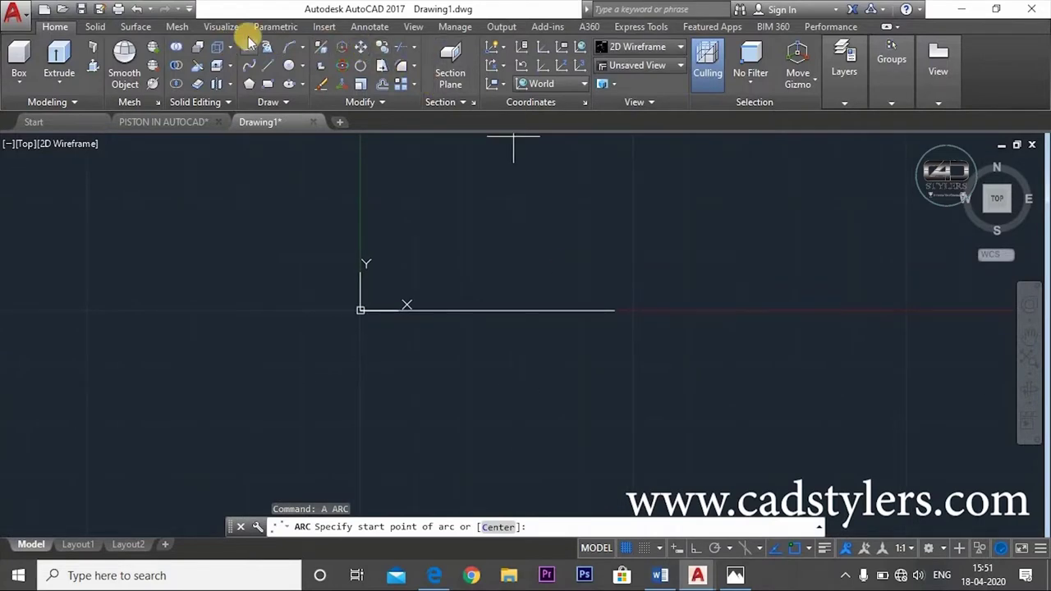
# Add a DIMLINEAR dimension across the line to confirm its 46.5 length
pyautogui.click(369, 26)
pyautogui.write('dli')
pyautogui.press('Return')
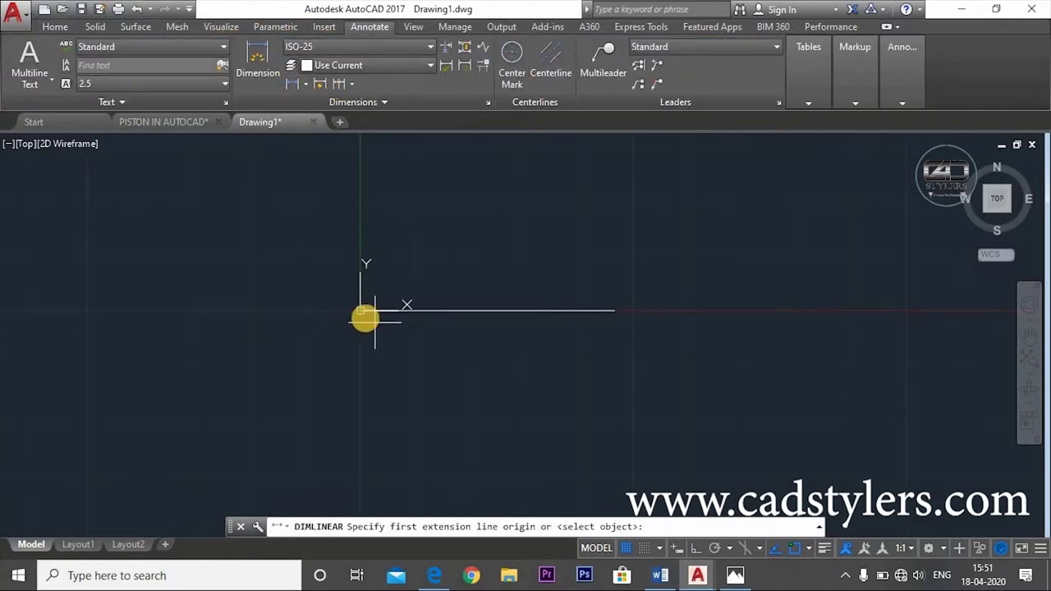
pyautogui.click(362, 310)
pyautogui.click(614, 310)
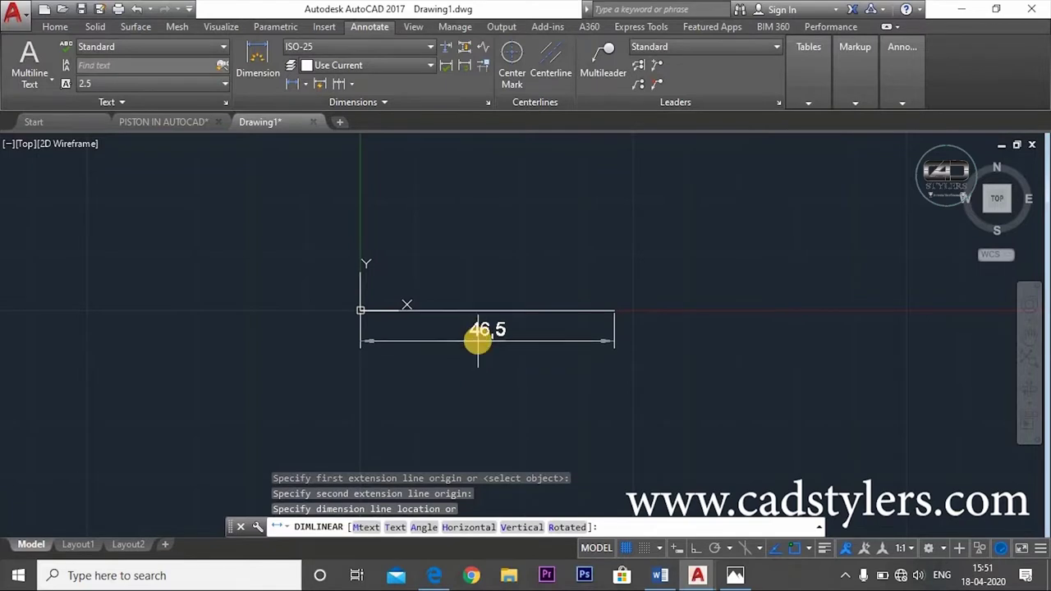
pyautogui.click(478, 340)
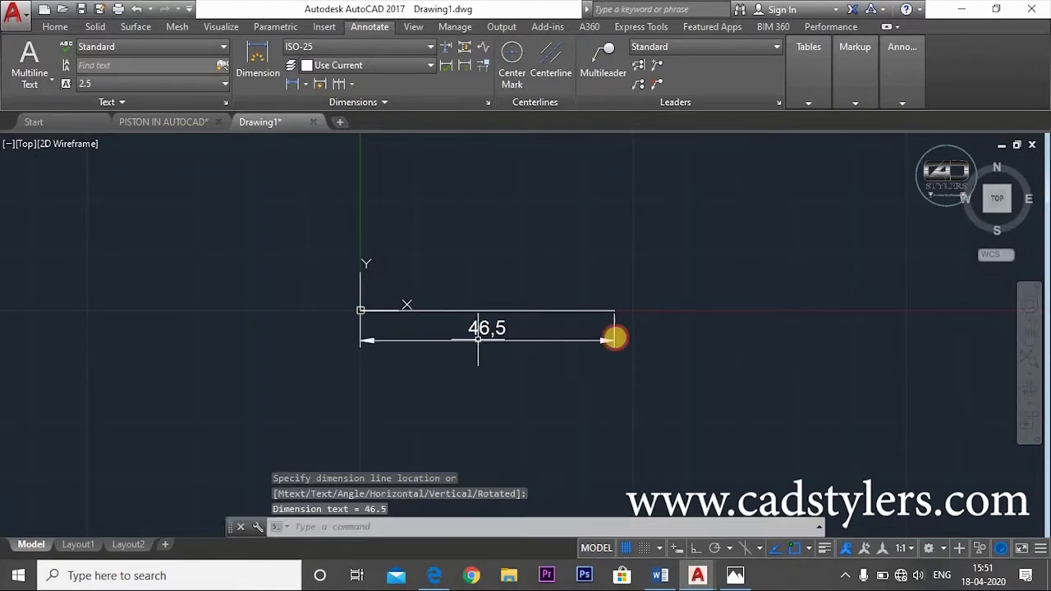
# Remove the 46.5 checking dimension
pyautogui.click(304, 86)
pyautogui.click(509, 340)
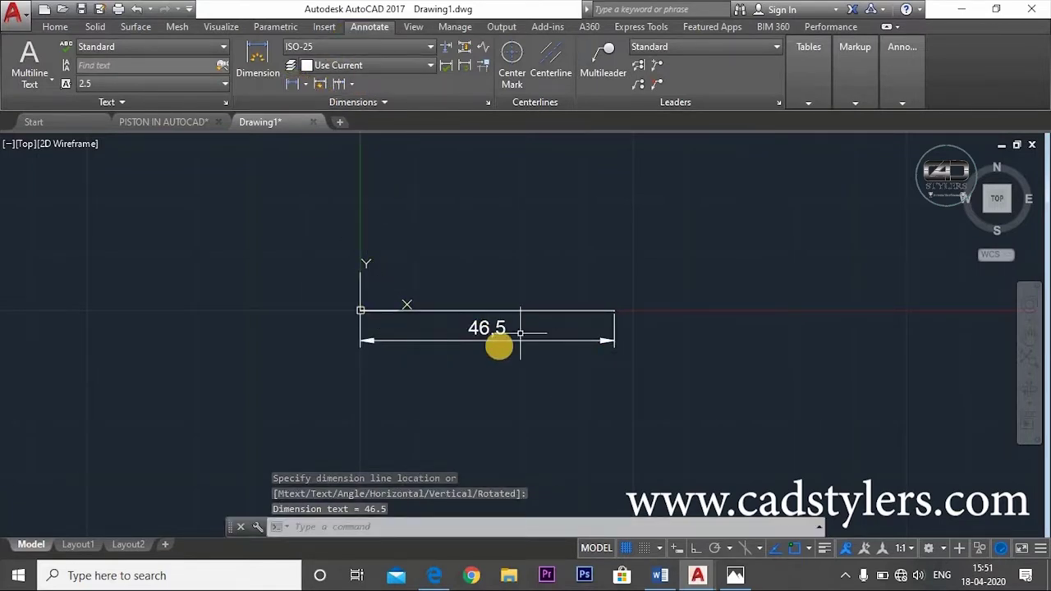
pyautogui.press('Escape')
pyautogui.write('l')
pyautogui.press('Return')
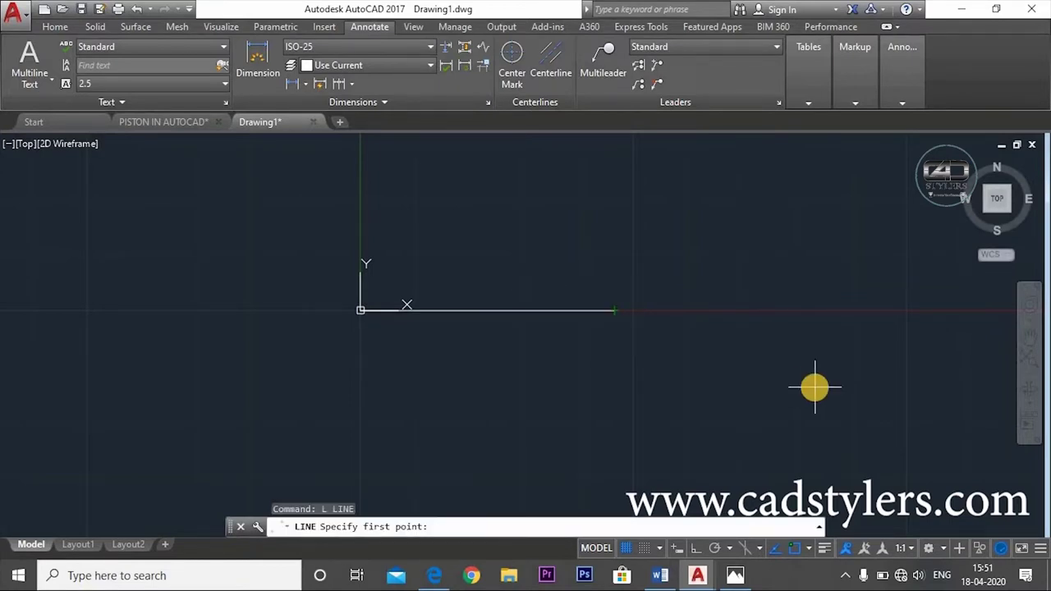
# From 46.5,0 draw up 5, in 4, up 2, out 4, then the 39-unit wall
pyautogui.write('46.5,0')
pyautogui.press('Return')
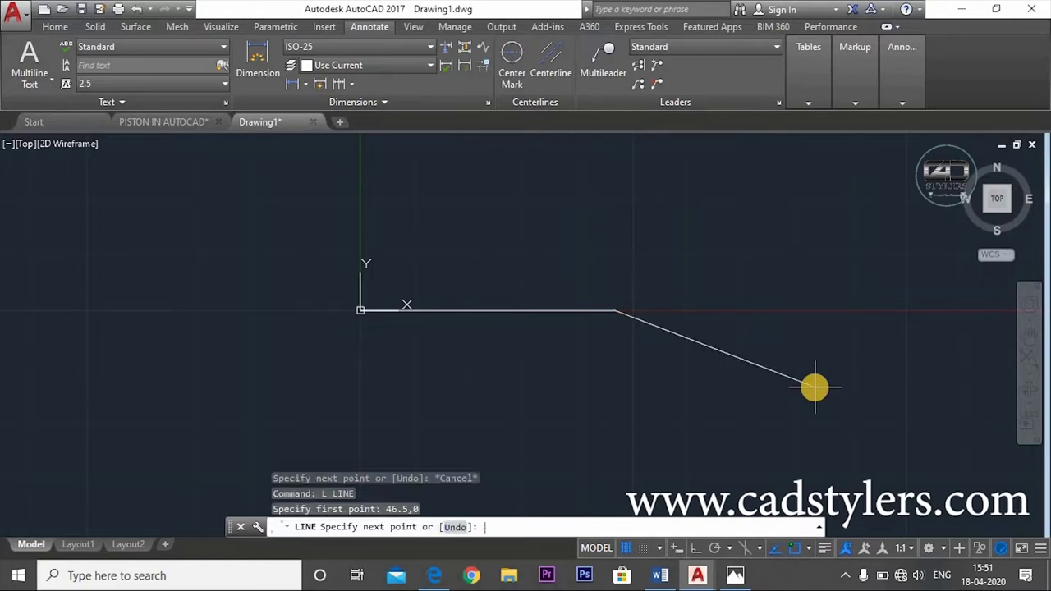
pyautogui.write('0,5')
pyautogui.press('Return')
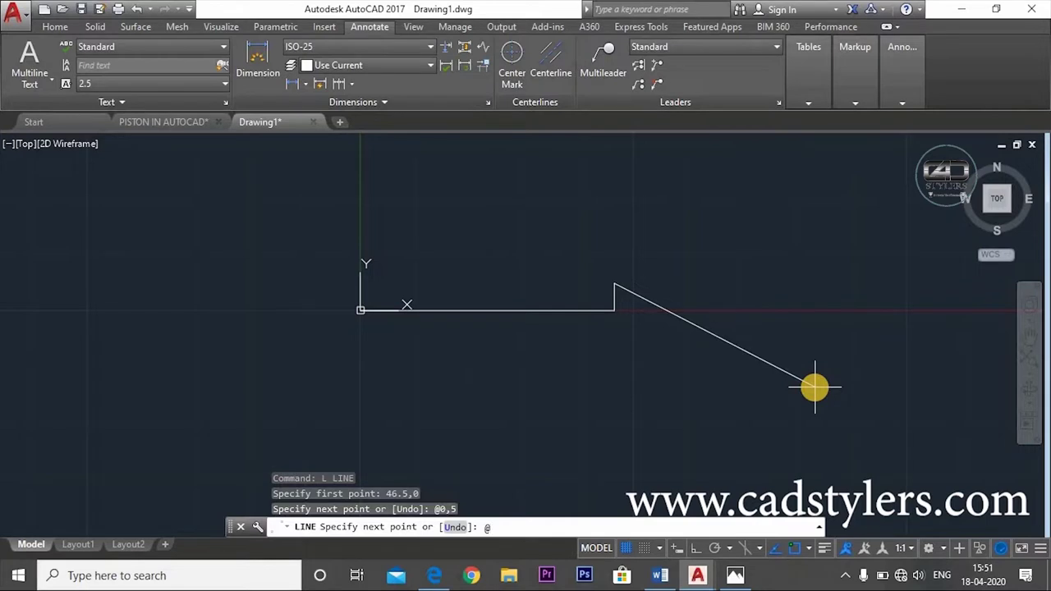
pyautogui.write('44,0')
pyautogui.press('Return')
pyautogui.write('@')
pyautogui.write('2')
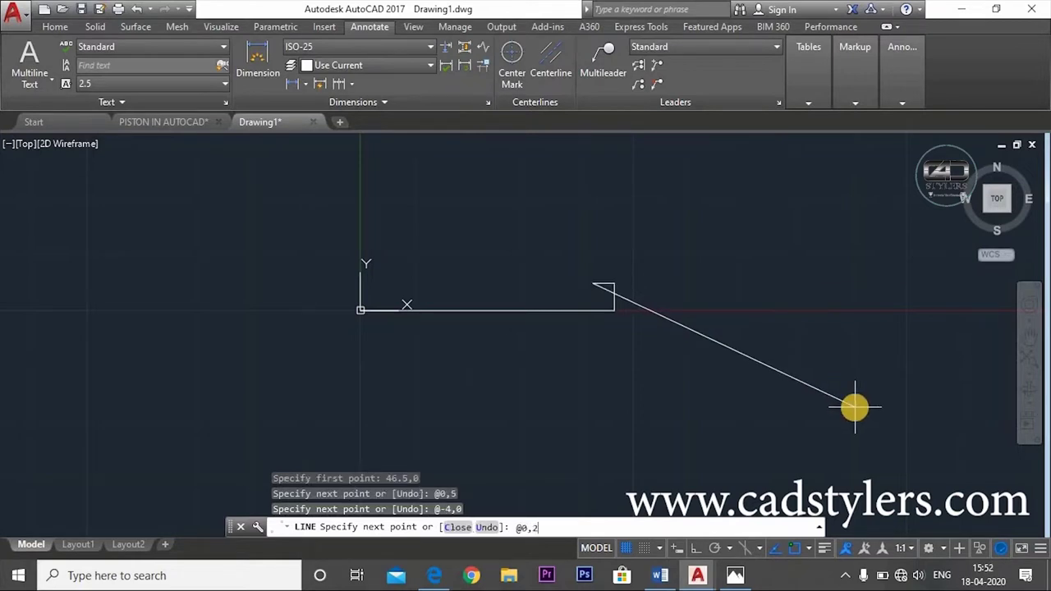
pyautogui.press('Return')
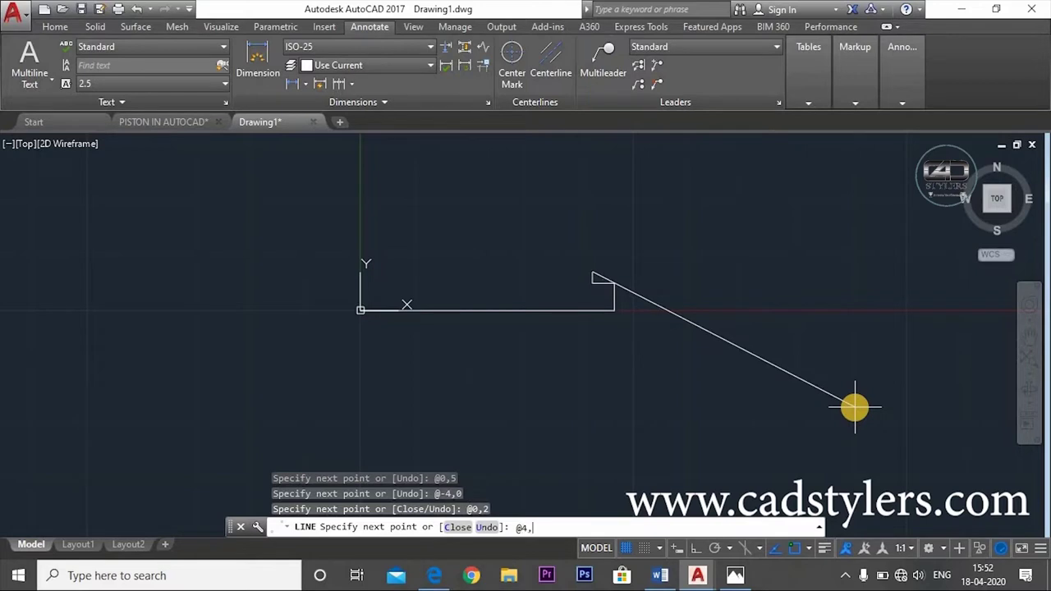
pyautogui.press('Return')
pyautogui.write('@0,3')
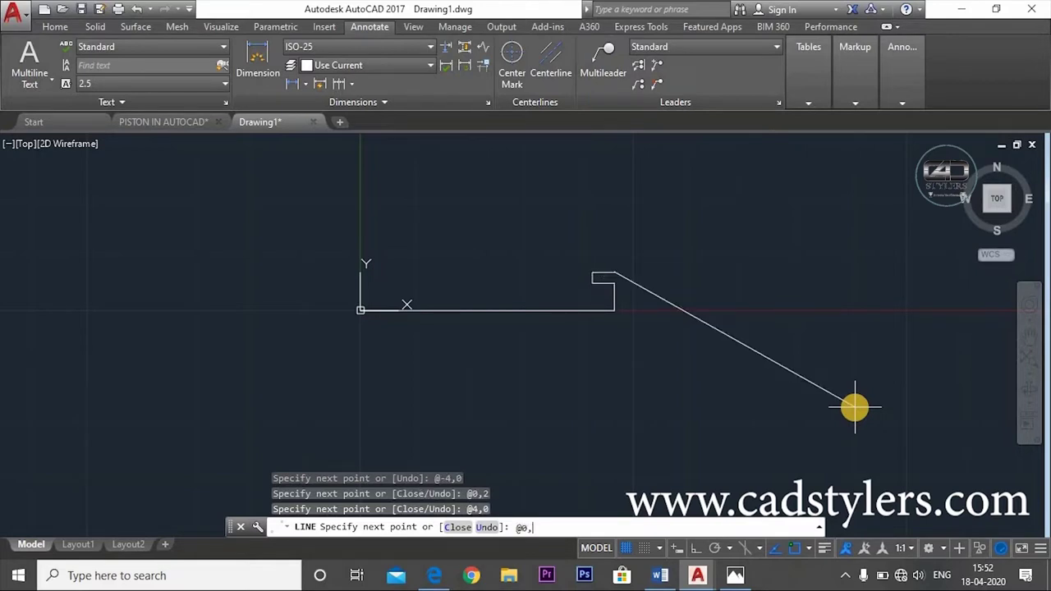
pyautogui.write('9')
pyautogui.press('Return')
# Cut the first ring groove 4 deep and 3 high, then raise the wall 2 units
pyautogui.scroll(-4, 701, 430)
pyautogui.scroll(2, 676, 388)
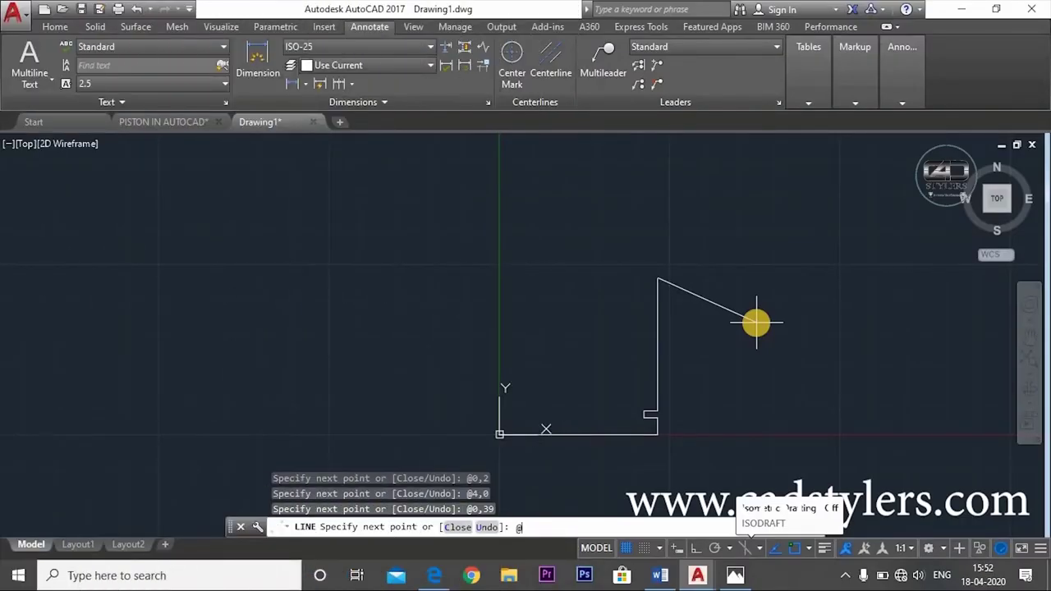
pyautogui.write(',0')
pyautogui.press('Return')
pyautogui.write('@0,')
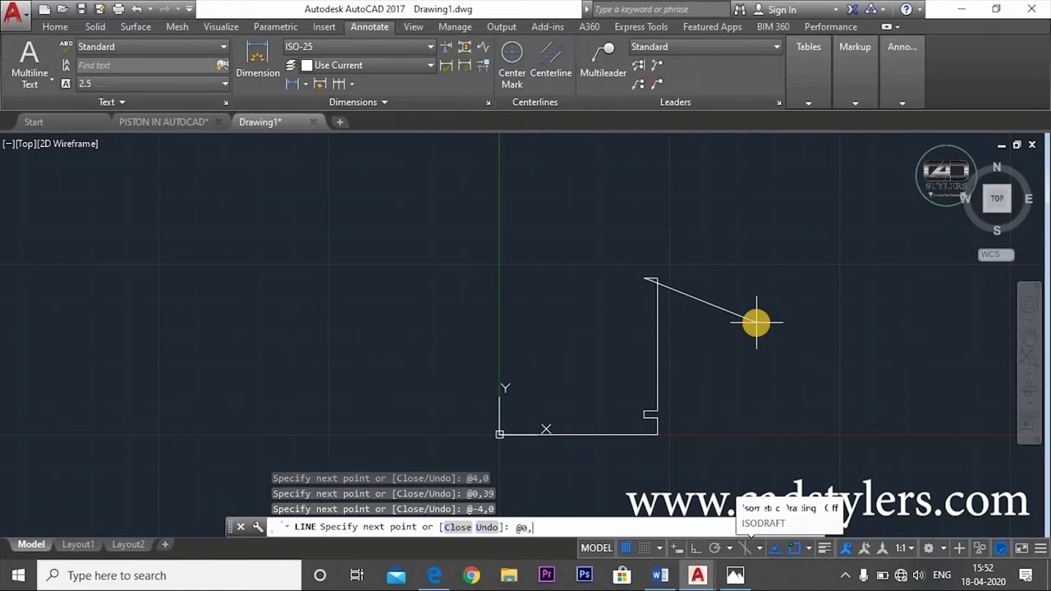
pyautogui.write('3')
pyautogui.press('Return')
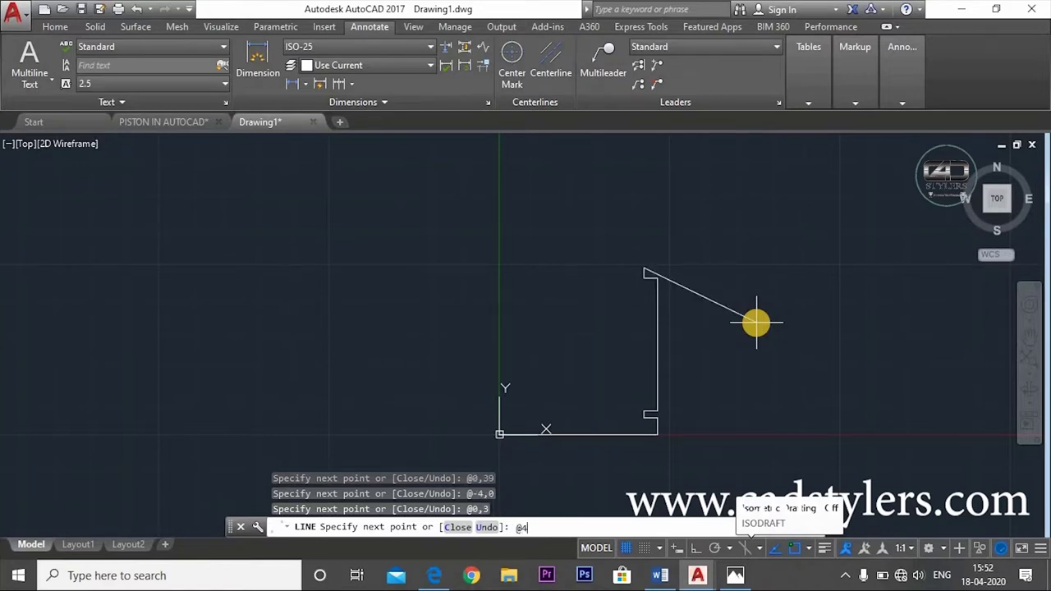
pyautogui.press('Return')
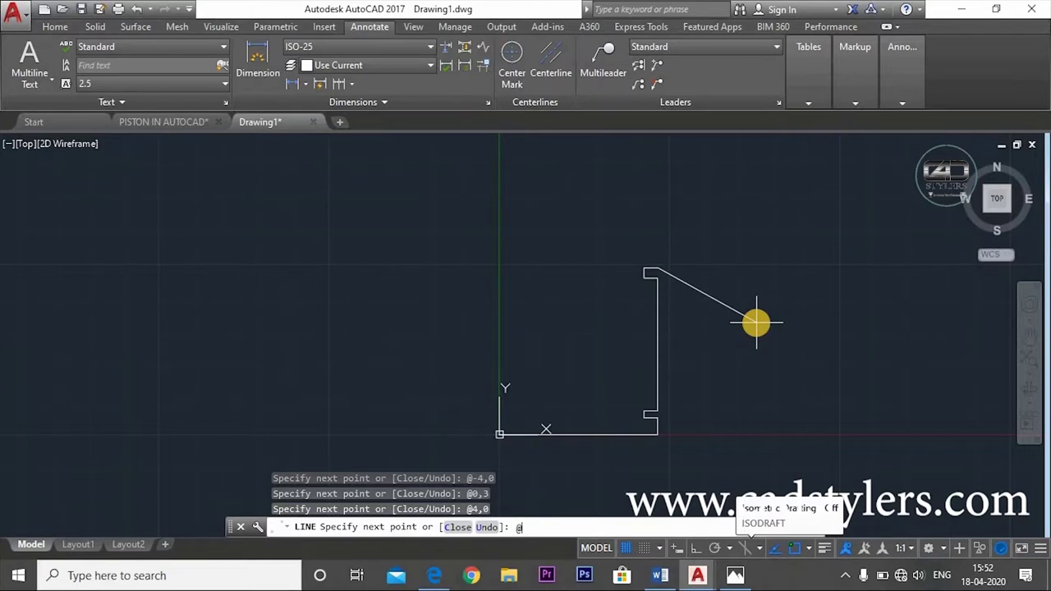
pyautogui.write('0,2')
pyautogui.press('Return')
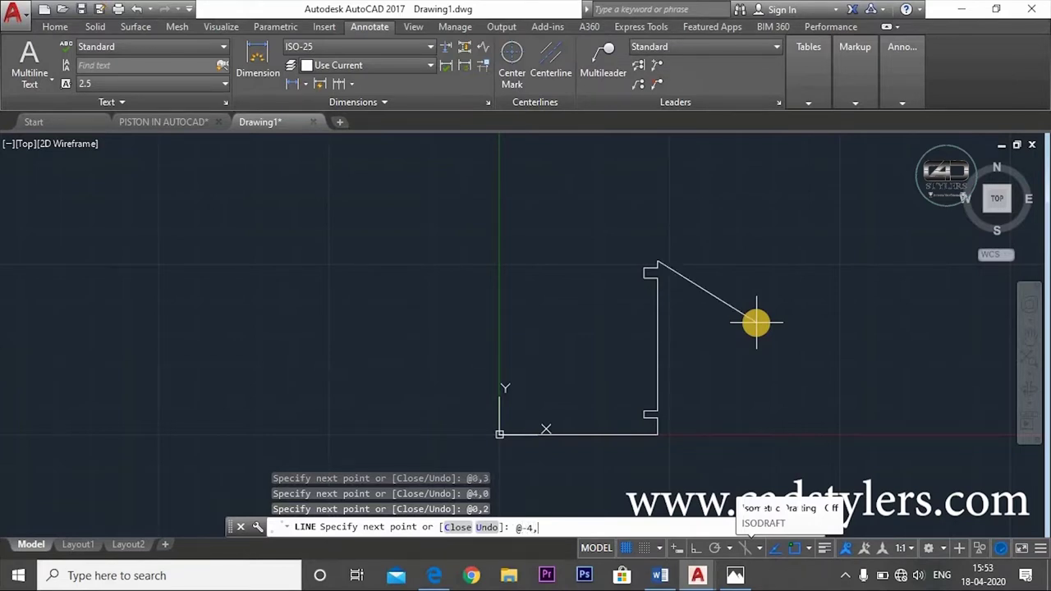
# Cut the second 4-deep groove, undoing the mistaken segments, and raise the wall 2 units
pyautogui.press('Return')
pyautogui.write('@0')
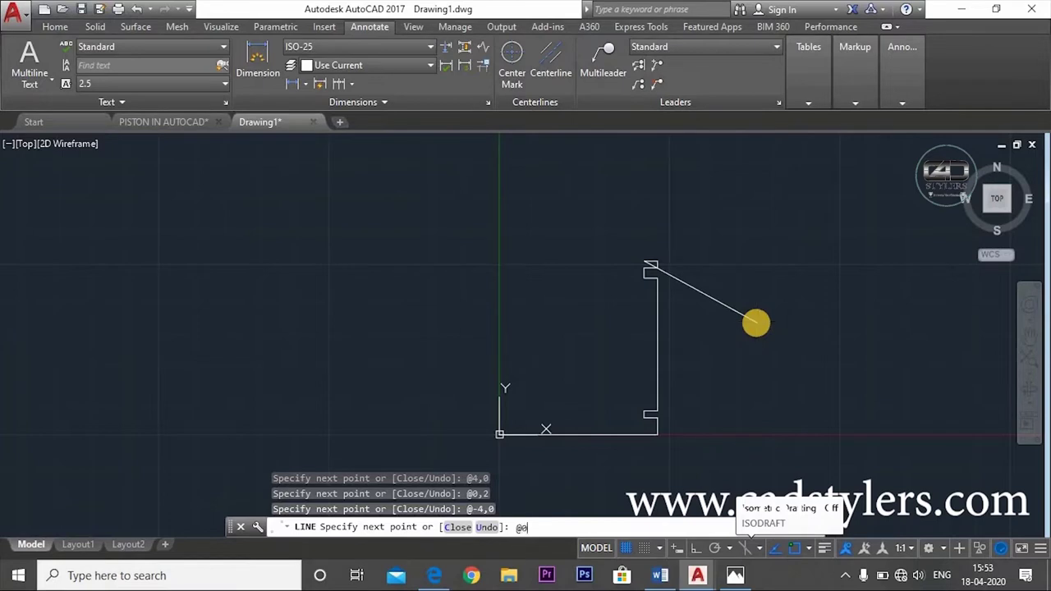
pyautogui.write('40,0')
pyautogui.press('Return')
pyautogui.write('u')
pyautogui.press('Return')
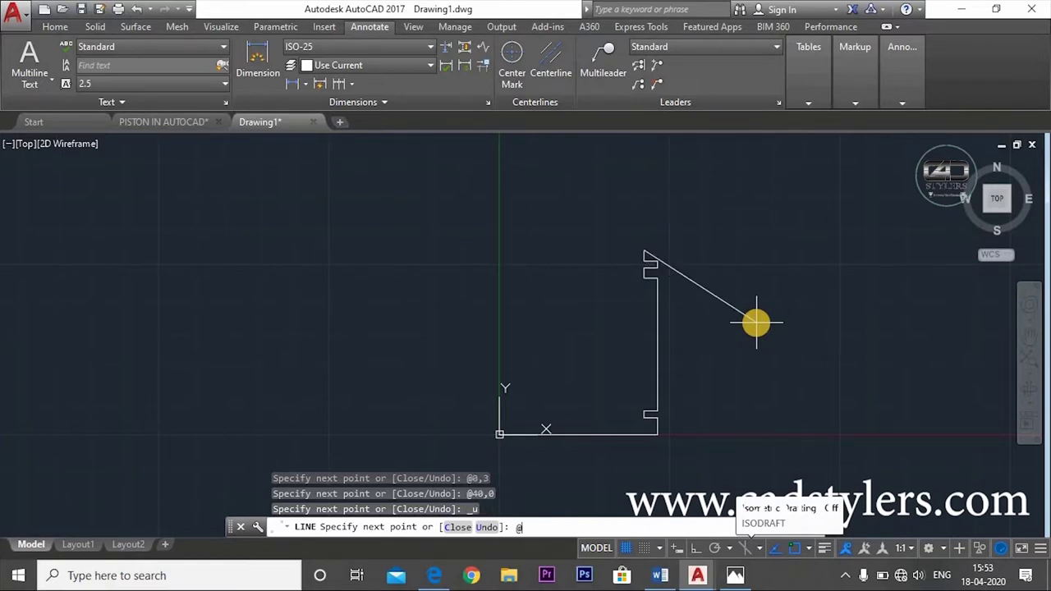
pyautogui.write('4,')
pyautogui.press('Return')
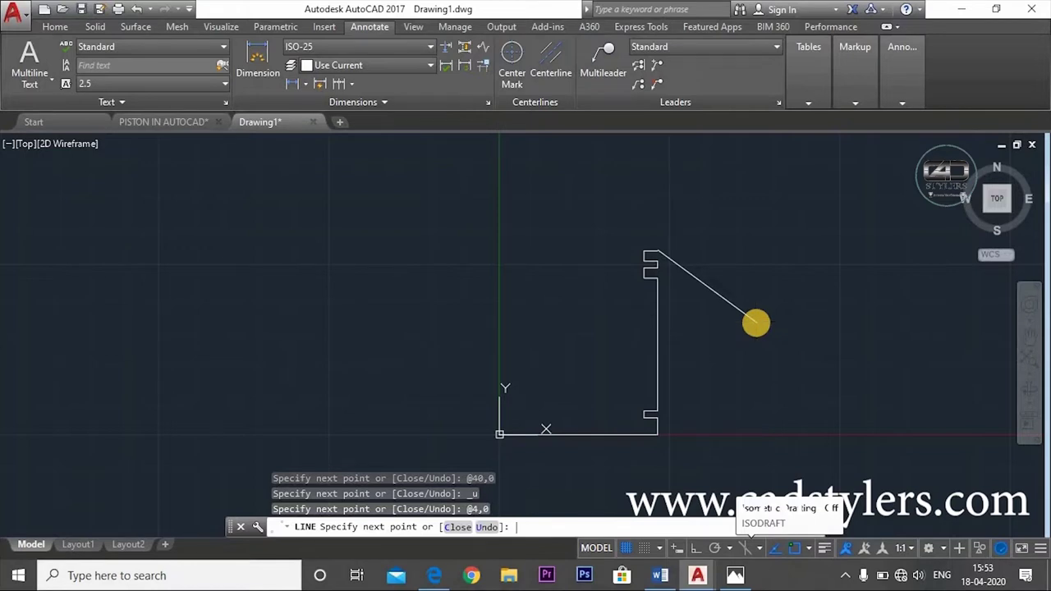
pyautogui.write('0,2')
pyautogui.press('Return')
pyautogui.write('u')
pyautogui.press('Return')
pyautogui.write('@0,2')
pyautogui.press('Return')
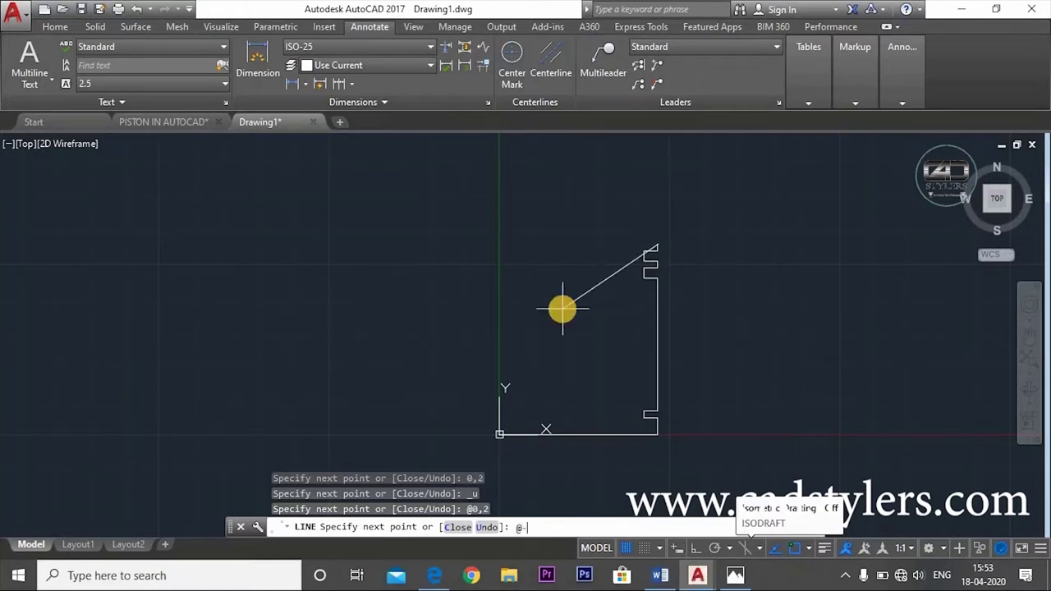
# Add the third groove, raise 2 units, and cut the top 4-by-3 groove
pyautogui.press('Return')
pyautogui.write('@0,')
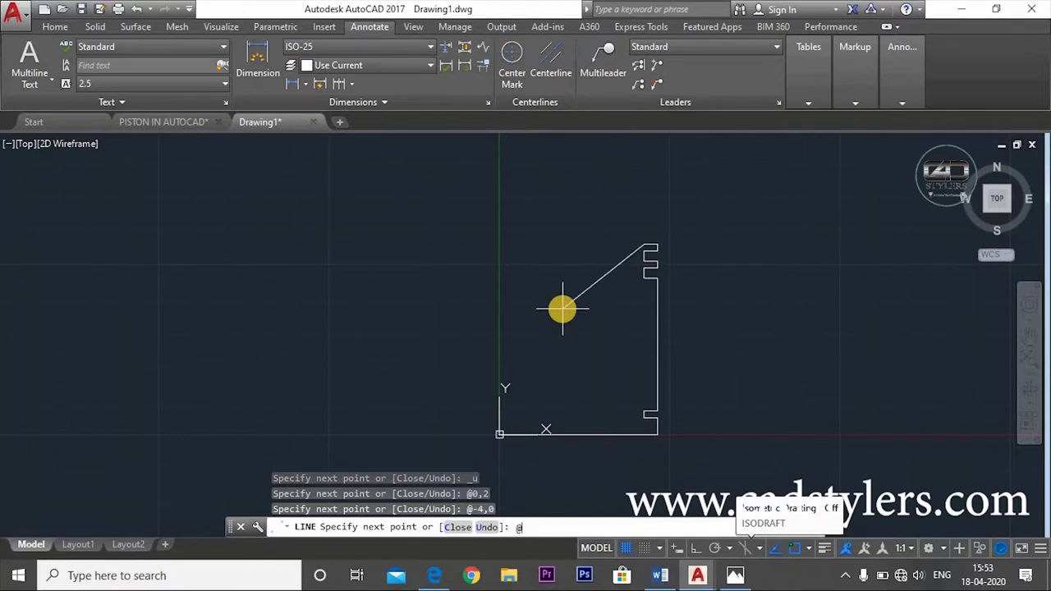
pyautogui.write('3')
pyautogui.press('Return')
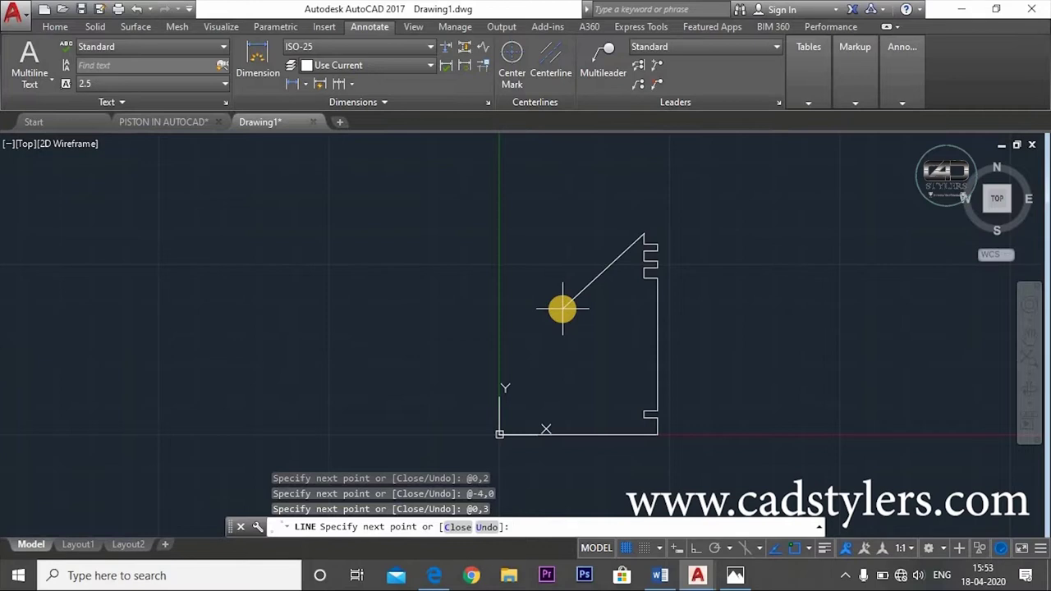
pyautogui.write('4')
pyautogui.press('Return')
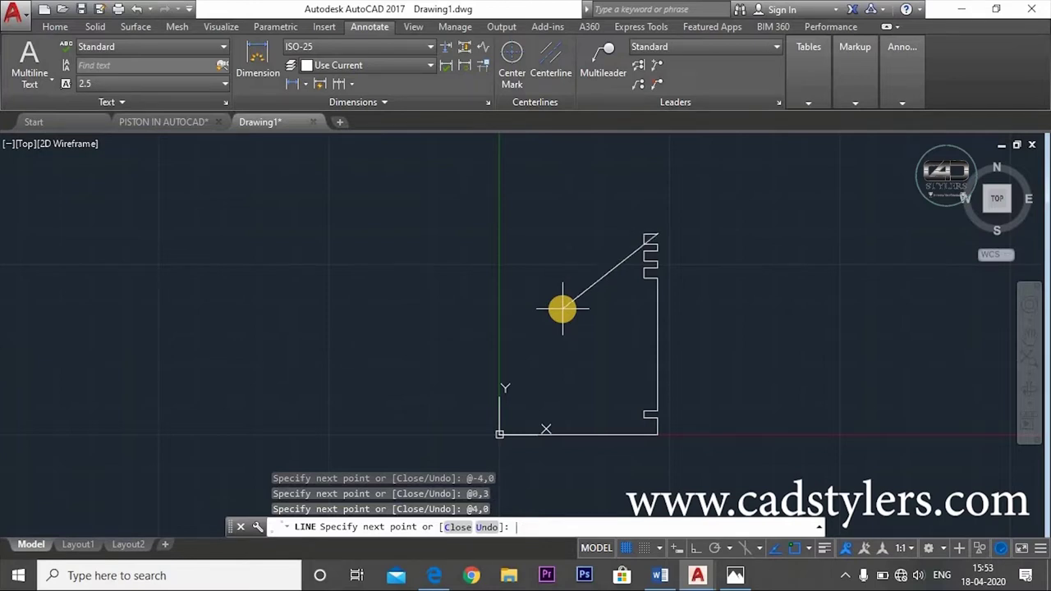
pyautogui.write('@0,2')
pyautogui.press('Return')
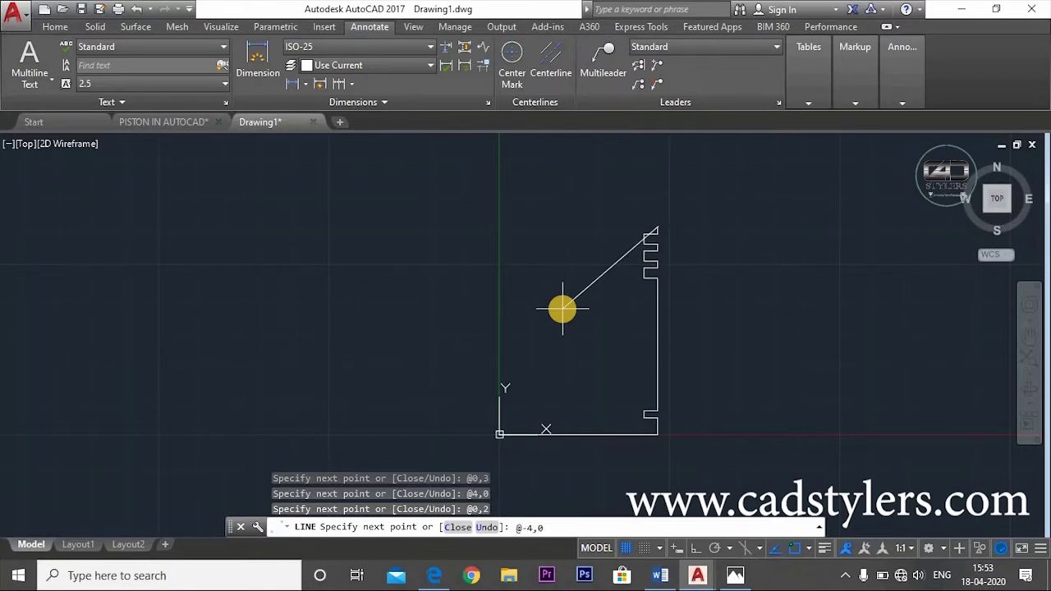
pyautogui.press('Return')
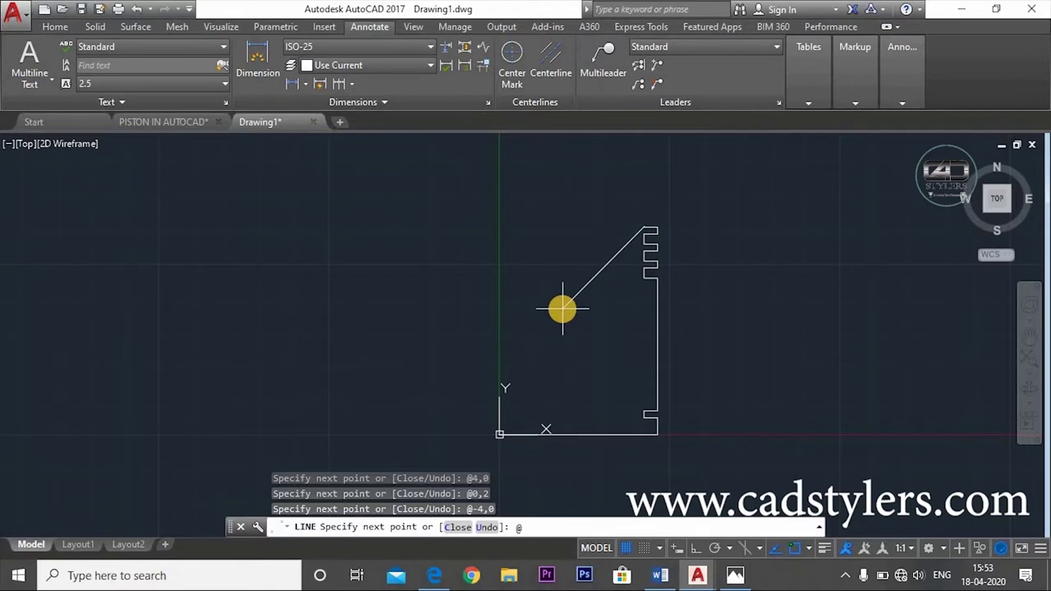
pyautogui.write('0,3')
pyautogui.press('Return')
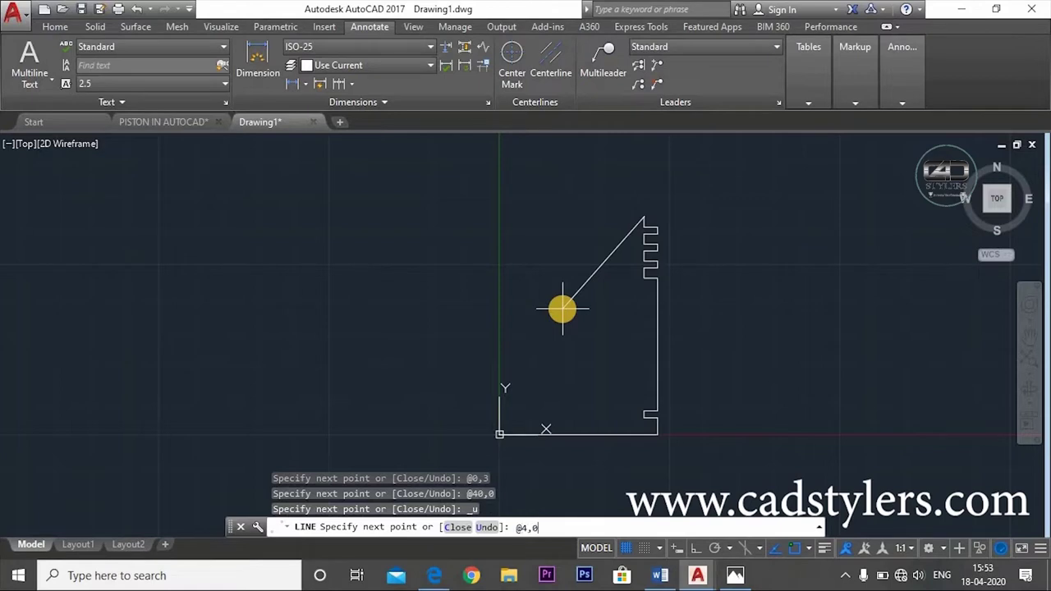
pyautogui.press('Return')
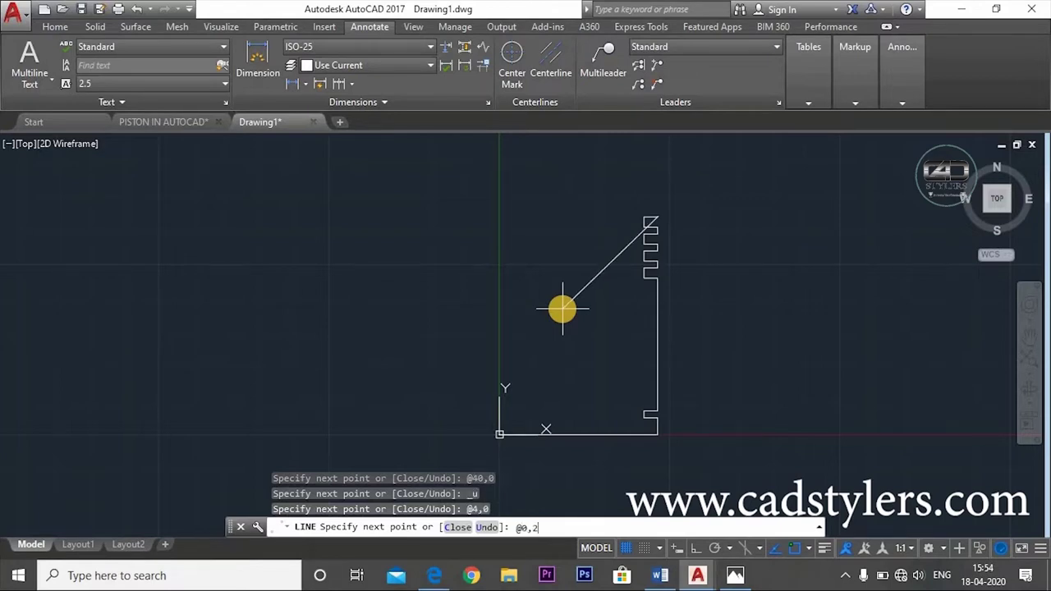
pyautogui.hotkey('alt', 'Tab')
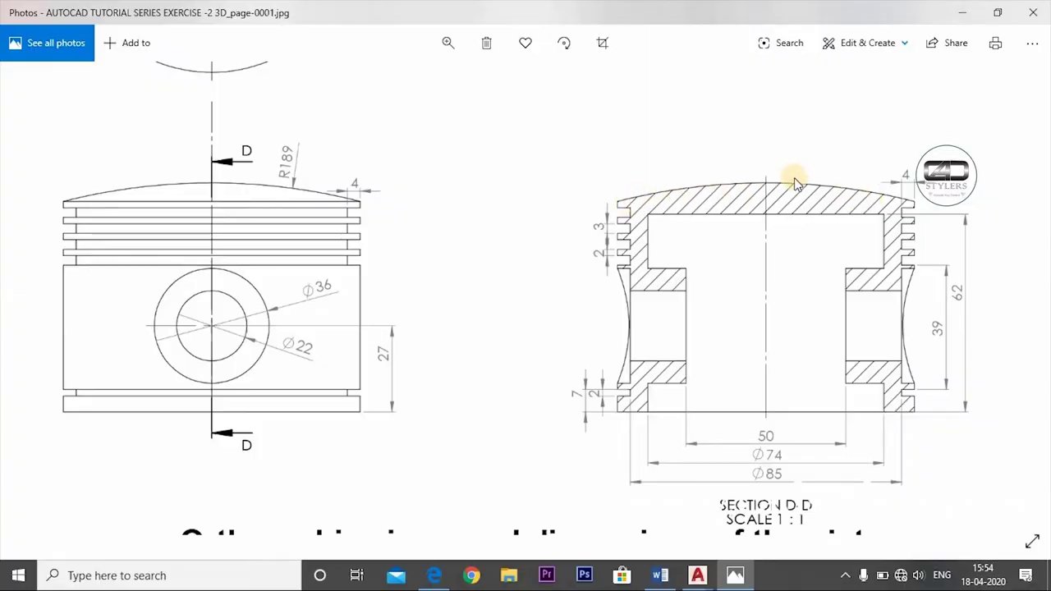
# Check the section dimensions on the reference image, then minimize Photos to return to AutoCAD
pyautogui.click(497, 174)
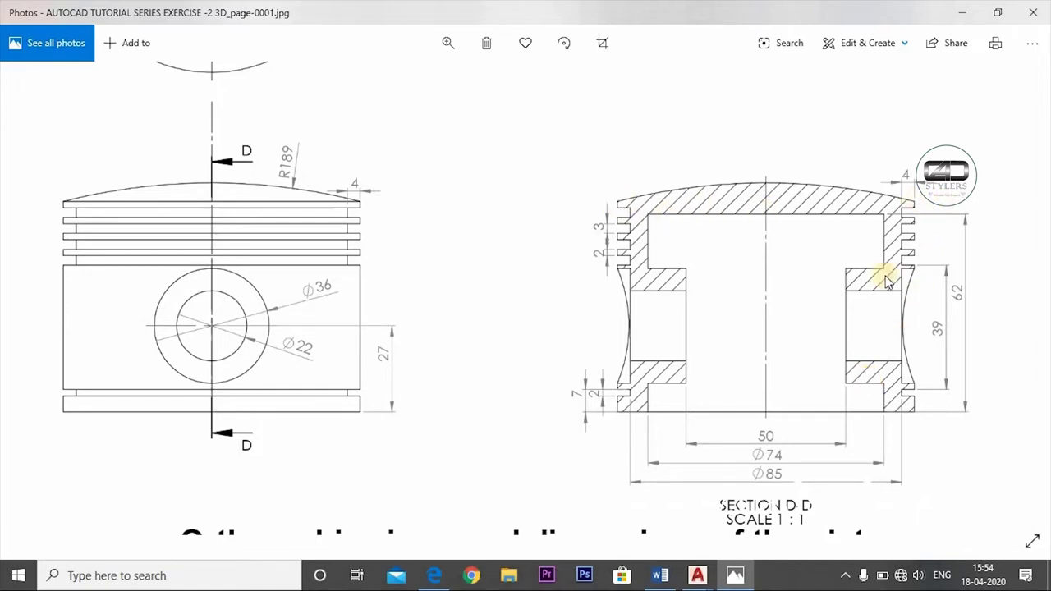
pyautogui.click(737, 577)
pyautogui.write('@-93,0')
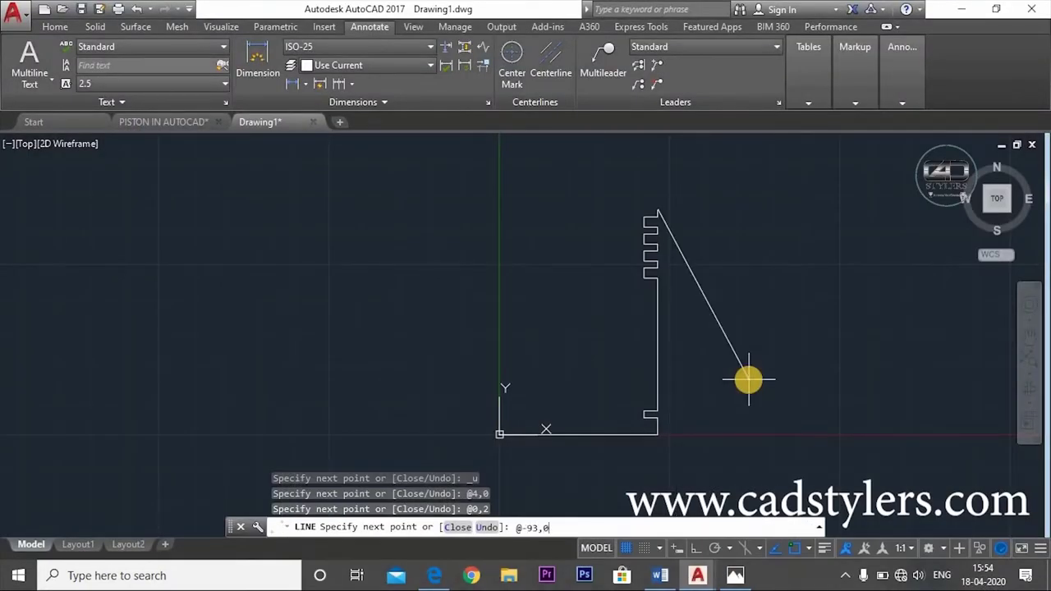
# Draw the 93-unit top line to the left, end LINE, and recheck the enlarged reference sheet
pyautogui.press('Return')
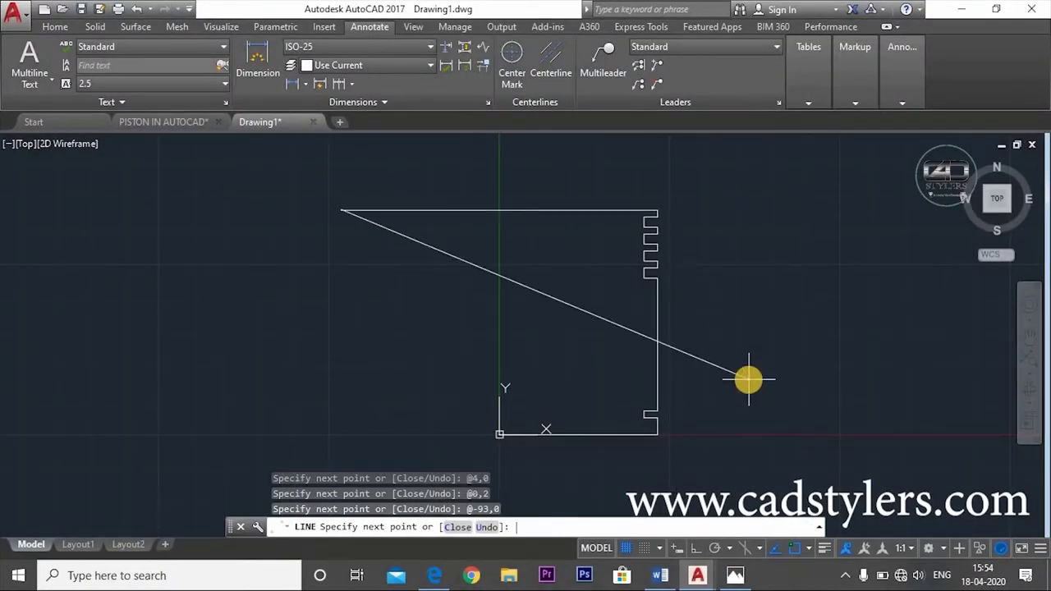
pyautogui.press('Escape')
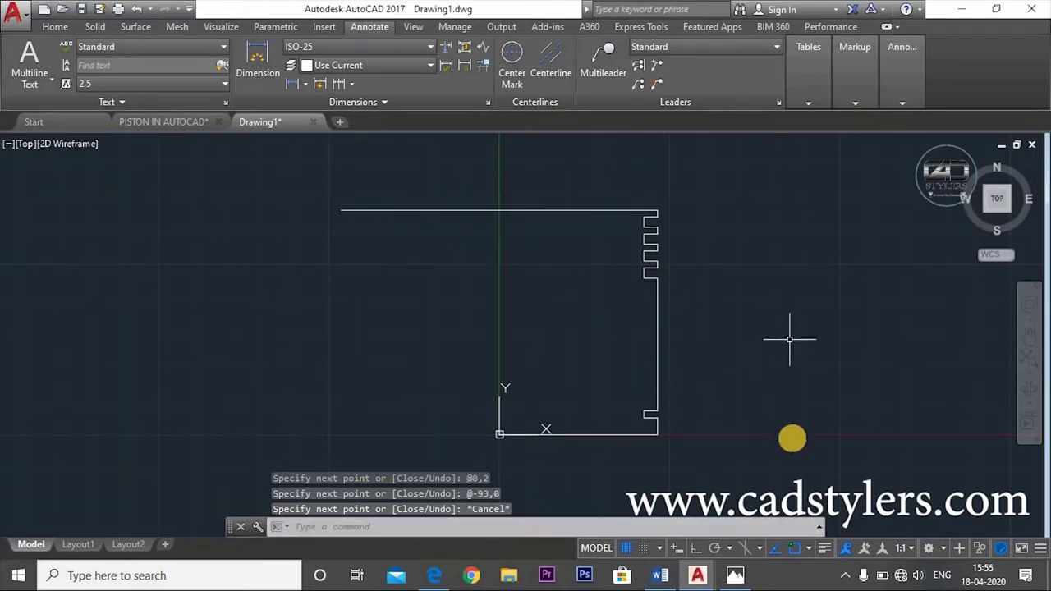
pyautogui.click(735, 575)
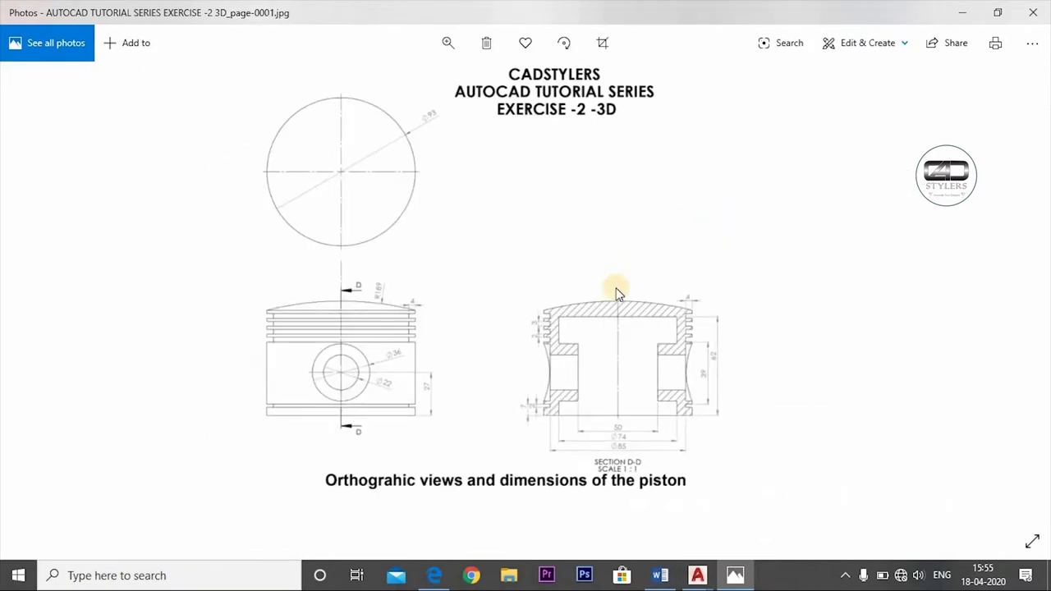
pyautogui.doubleClick(612, 303)
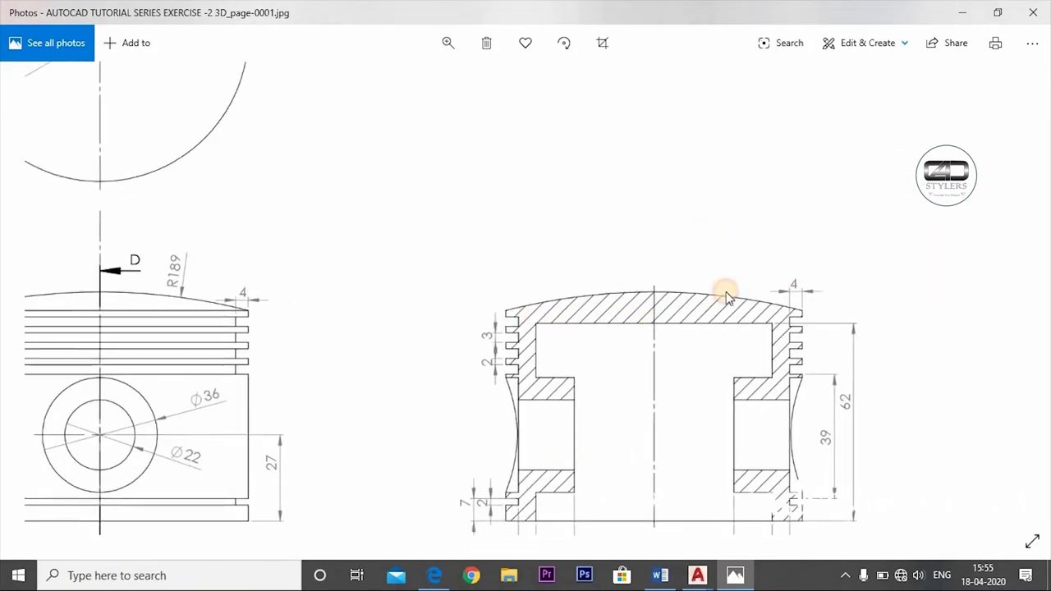
pyautogui.click(725, 575)
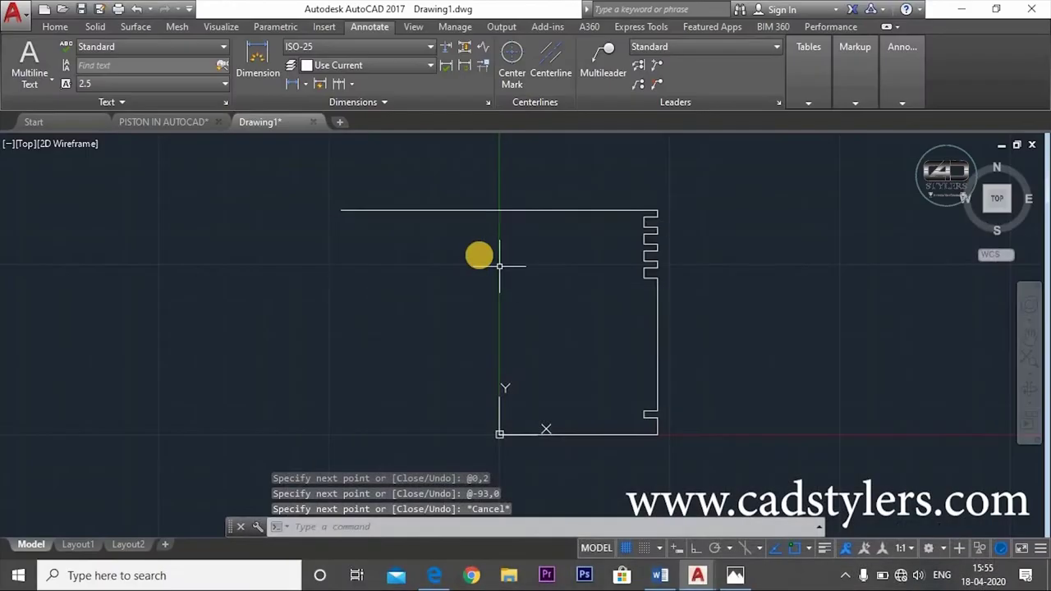
# Draw a Start-End-Radius arc of R189 from the profile's top right corner to the top line's left end
pyautogui.click(69, 28)
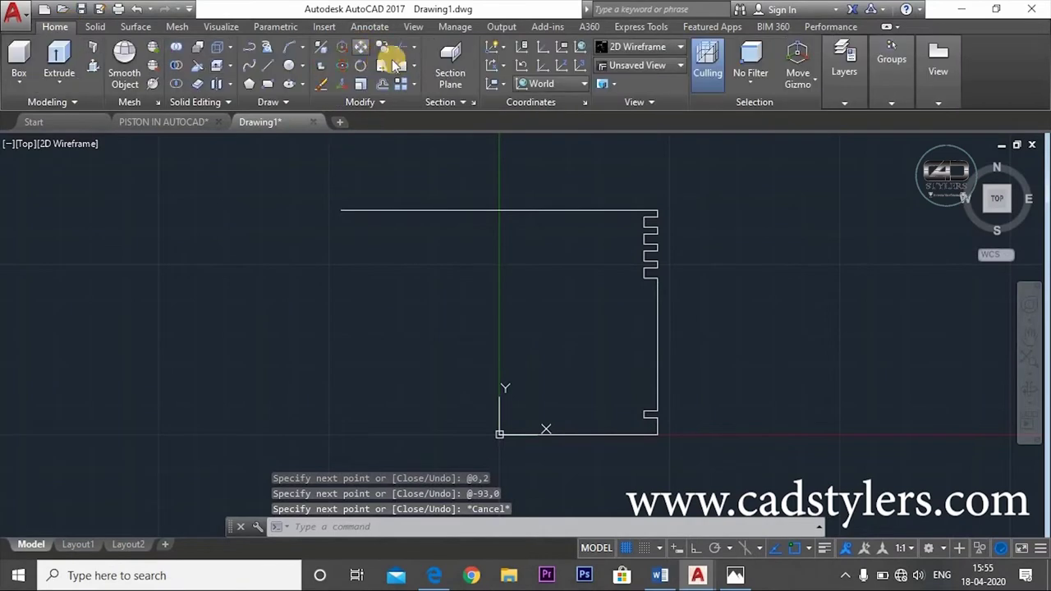
pyautogui.click(302, 47)
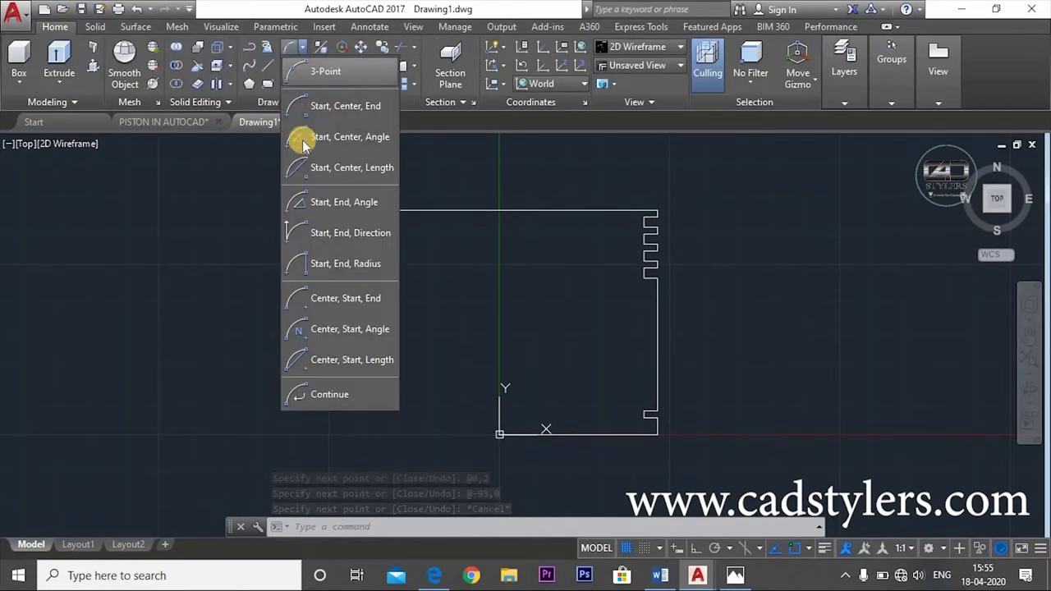
pyautogui.click(334, 264)
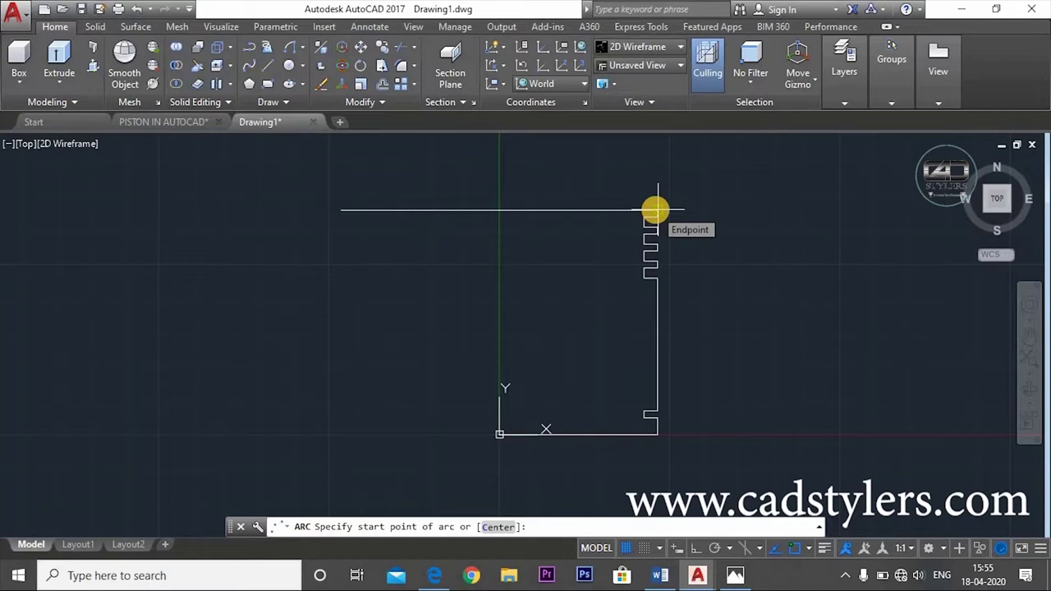
pyautogui.click(656, 210)
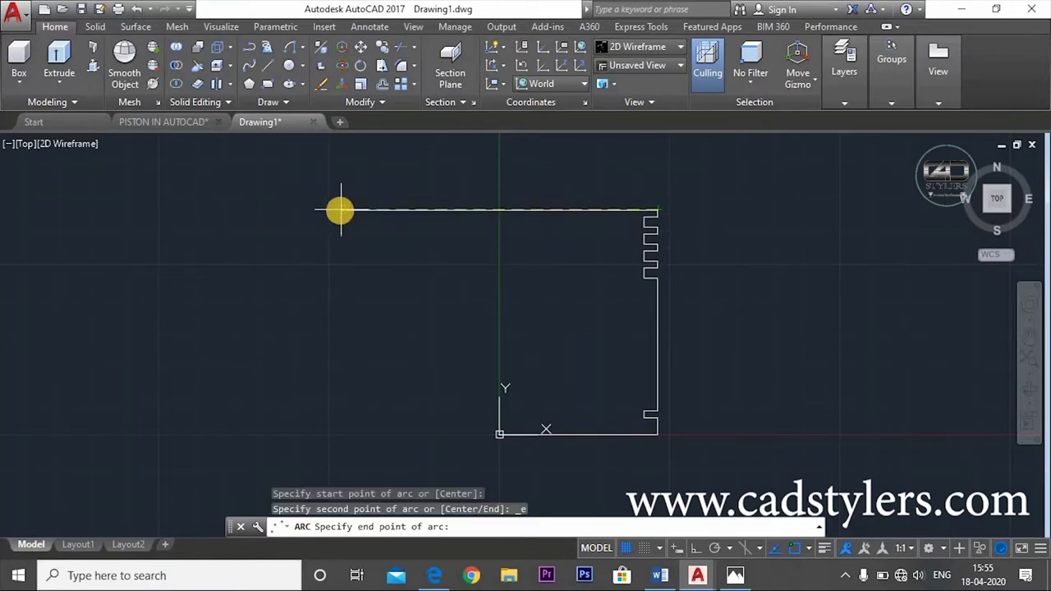
pyautogui.click(342, 214)
pyautogui.write('18')
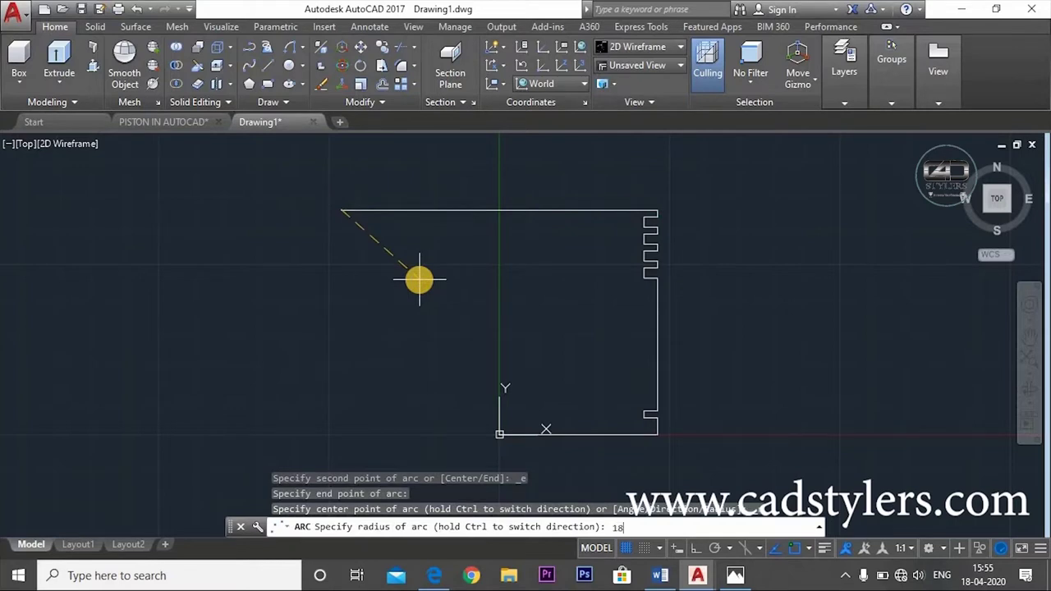
pyautogui.write('9')
pyautogui.press('Return')
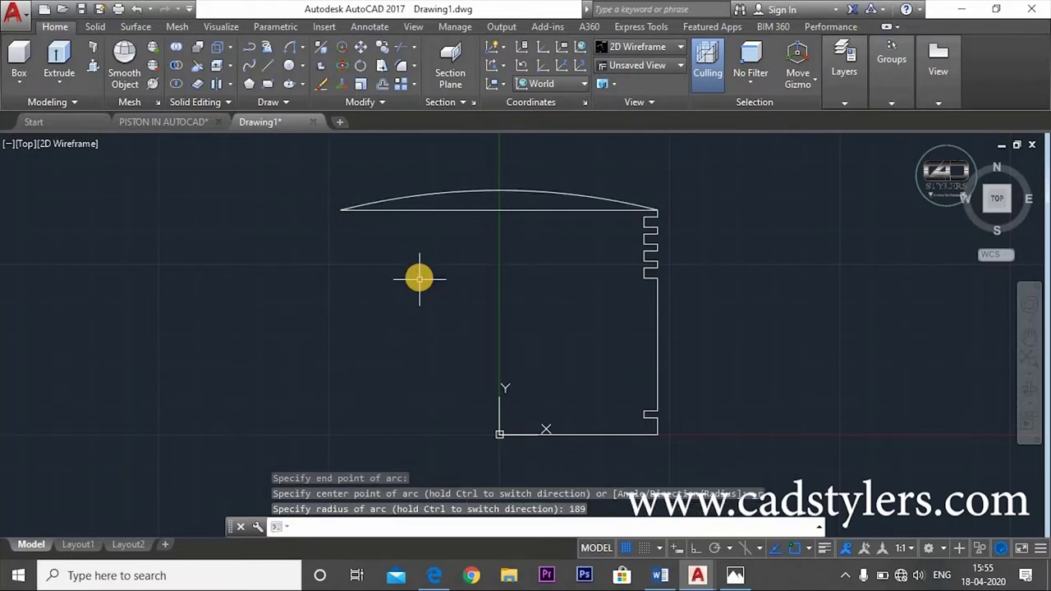
pyautogui.press('Escape')
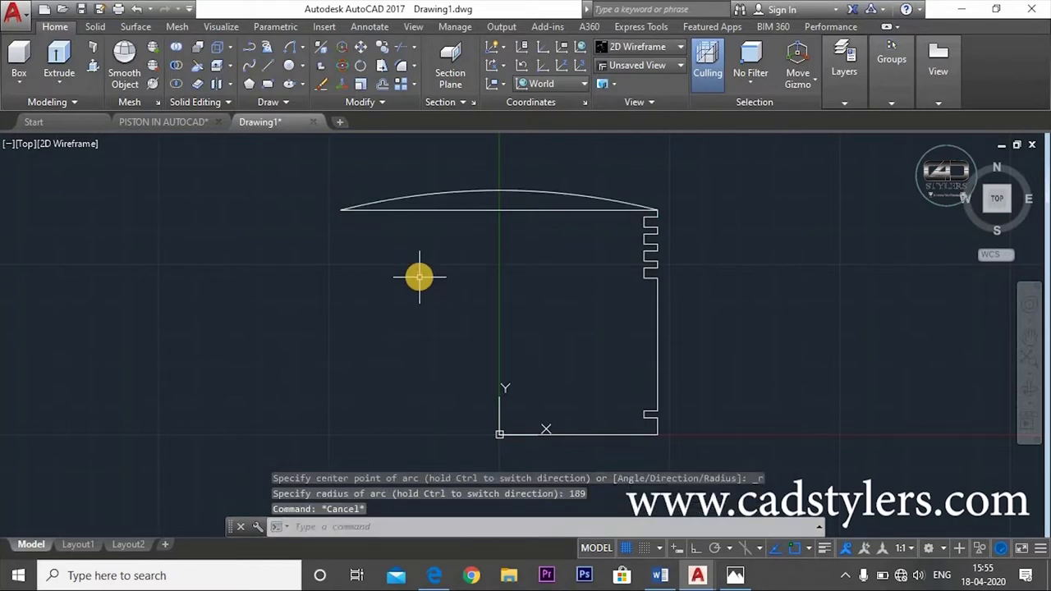
pyautogui.write('l')
pyautogui.press('Return')
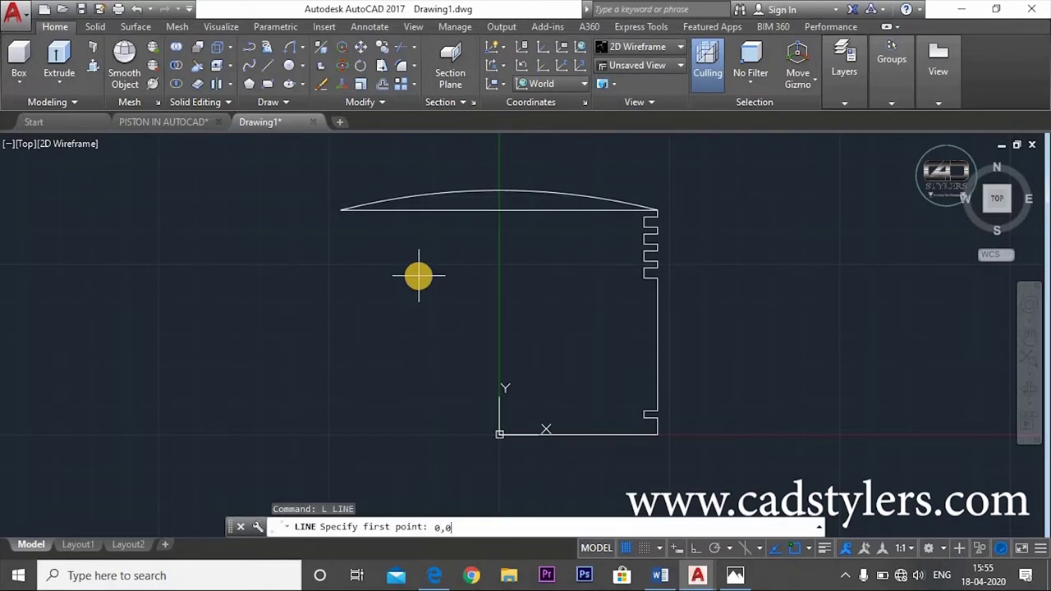
# Draw a vertical centreline from 0,0 to 0,100 and trim the crown arc back to it
pyautogui.press('Return')
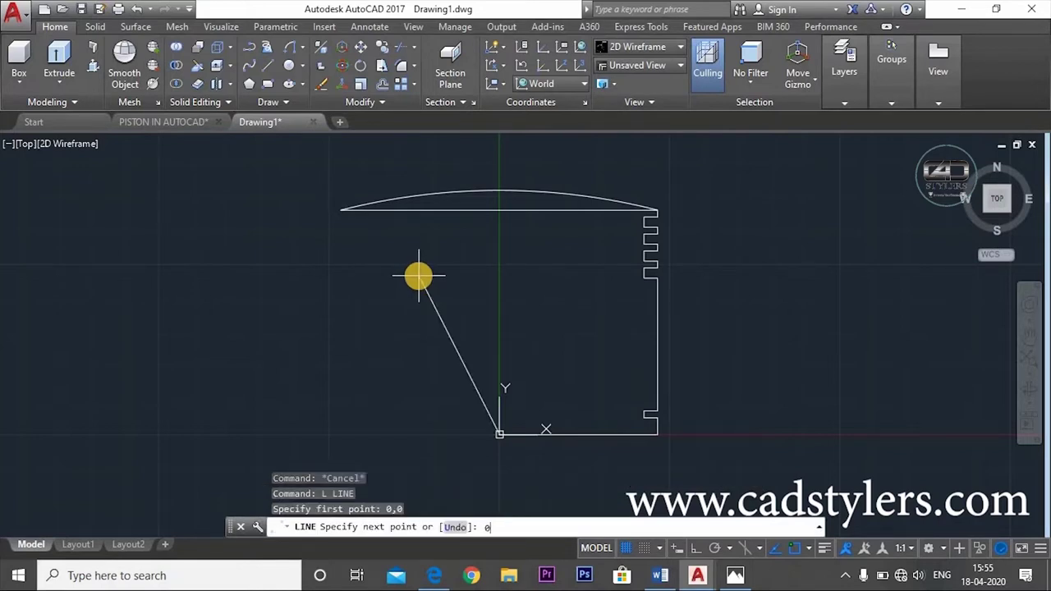
pyautogui.write(',100')
pyautogui.press('Return')
pyautogui.press('Escape')
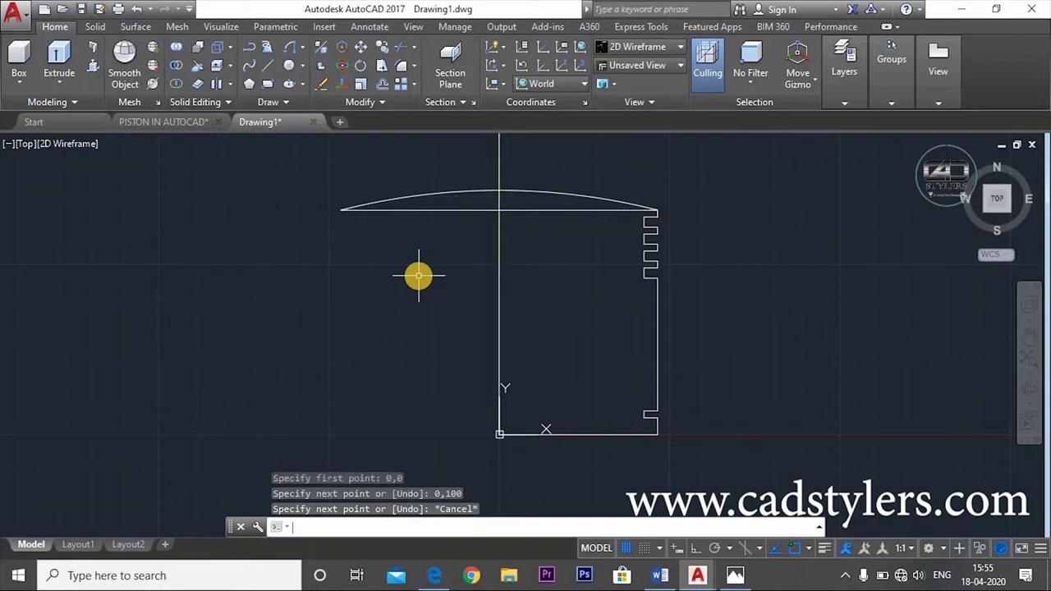
pyautogui.press('Return')
pyautogui.moveTo(399, 276); pyautogui.dragTo(498, 171)
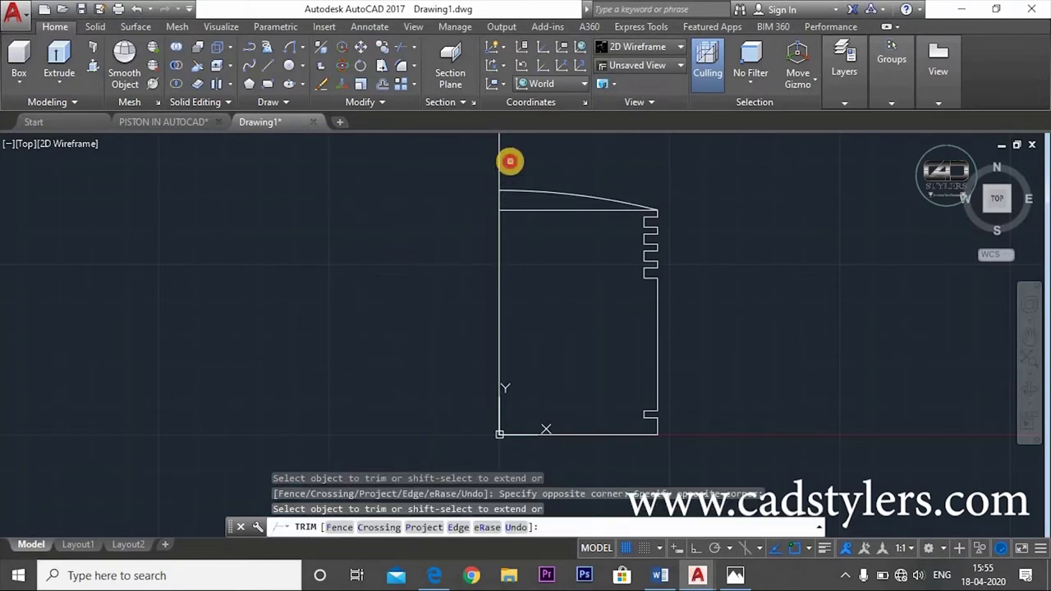
pyautogui.press('Escape')
# Erase the flat horizontal line beneath the crown arc
pyautogui.write('e')
pyautogui.press('Return')
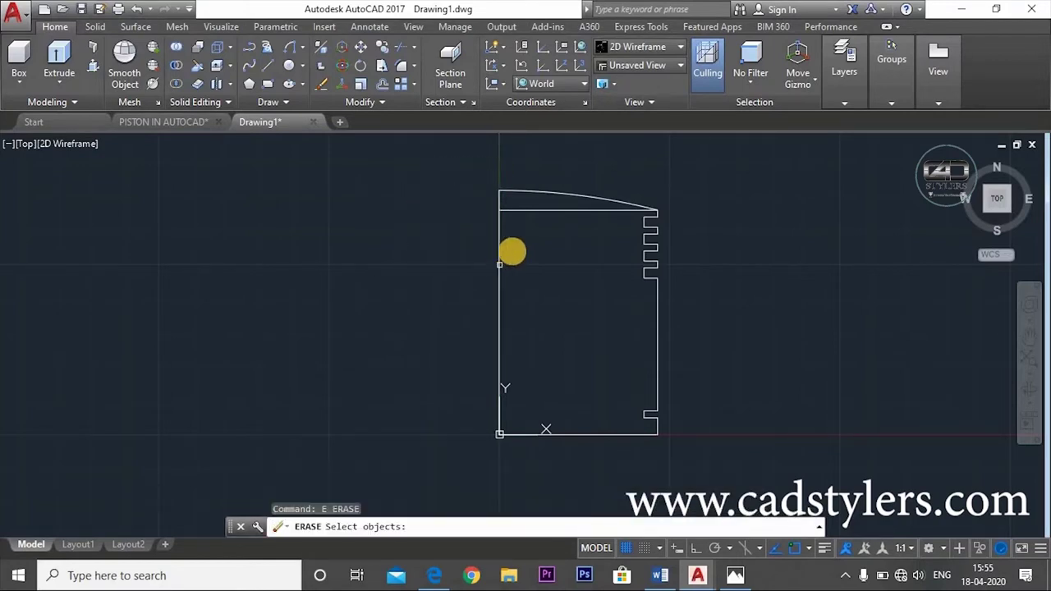
pyautogui.press('Escape')
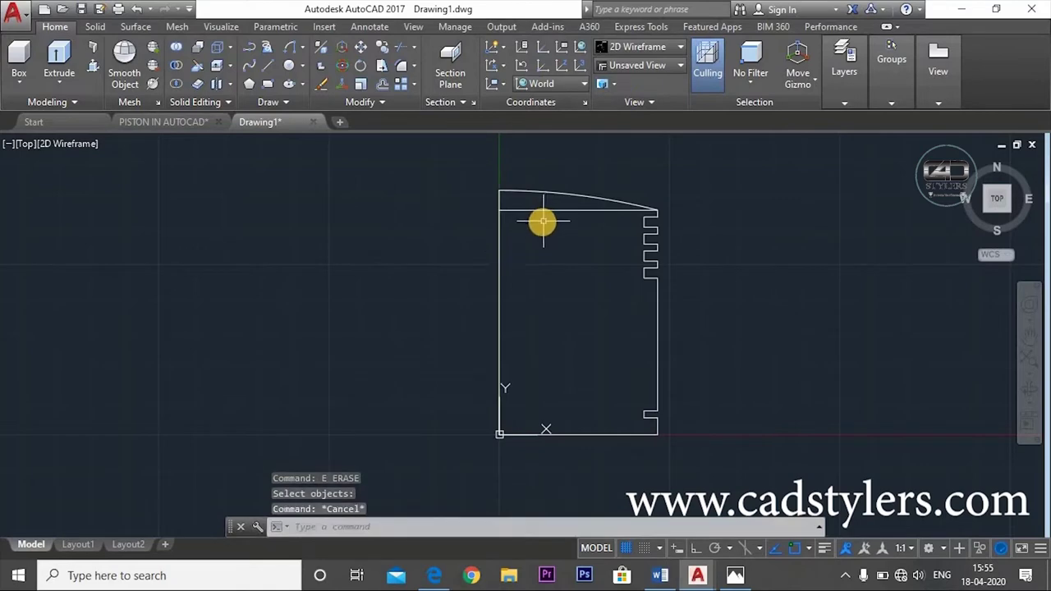
pyautogui.press('Return')
pyautogui.click(547, 209)
pyautogui.press('Return')
# Bring up the reference sheet in Photos and zoom on Section D-D's 62, 39, 50, Ø74 and Ø85 dimensions
pyautogui.click(735, 576)
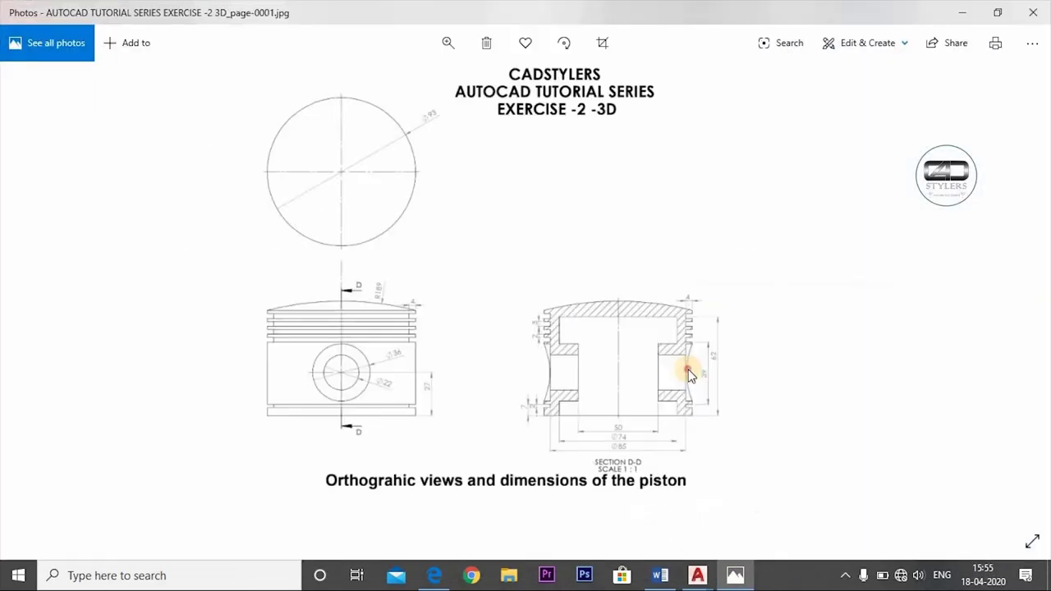
pyautogui.keyDown('ctrl'); pyautogui.scroll(3, 689, 375); pyautogui.keyUp('ctrl')
pyautogui.keyDown('ctrl'); pyautogui.scroll(-1, 625, 328); pyautogui.keyUp('ctrl')
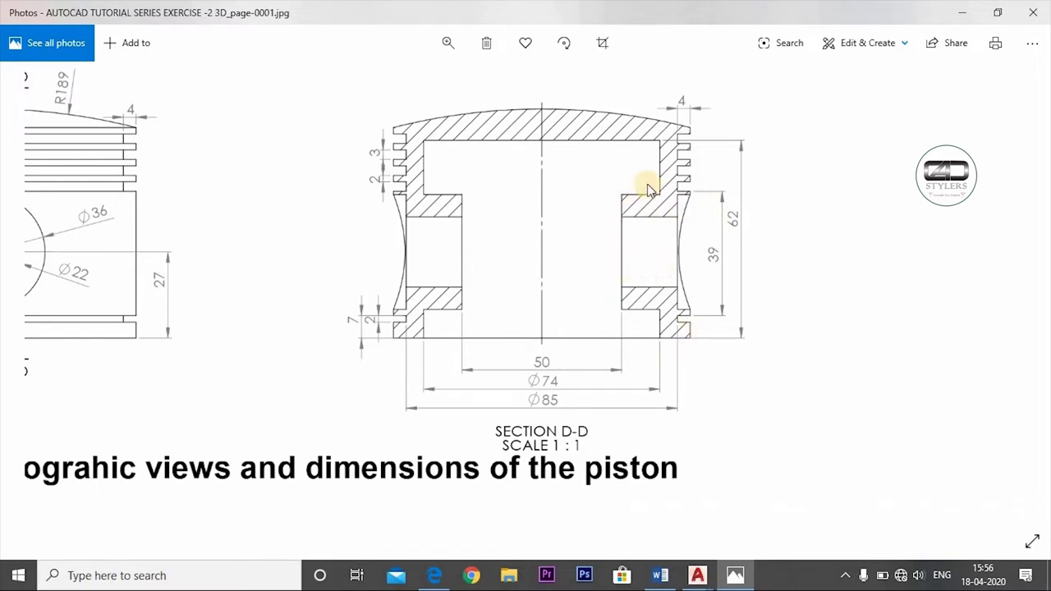
# Offset the profile's bottom edge 62 units upward to mark the crown's underside
pyautogui.hotkey('alt', 'Tab')
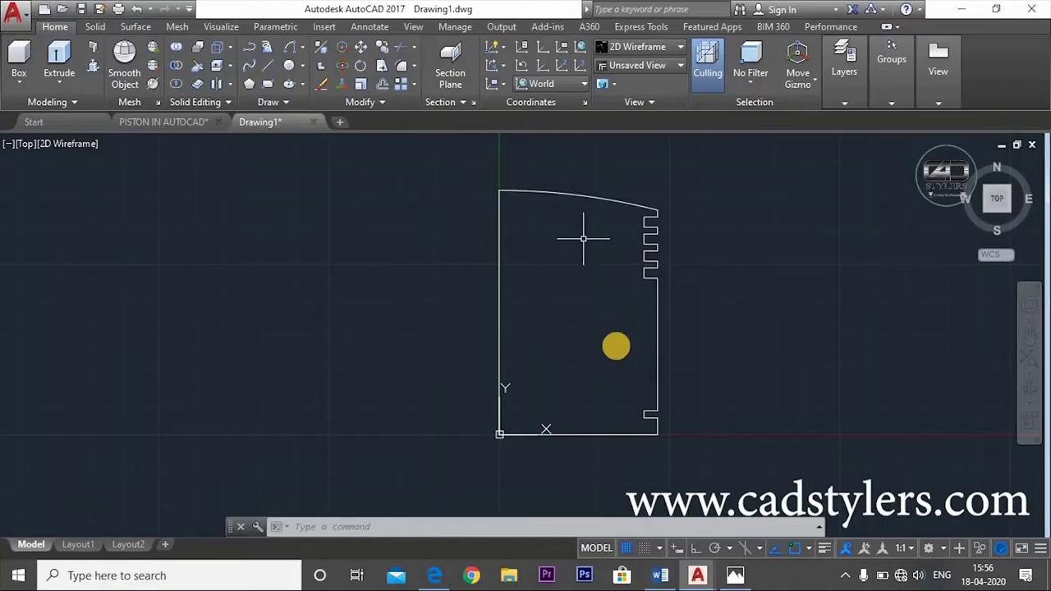
pyautogui.write('o')
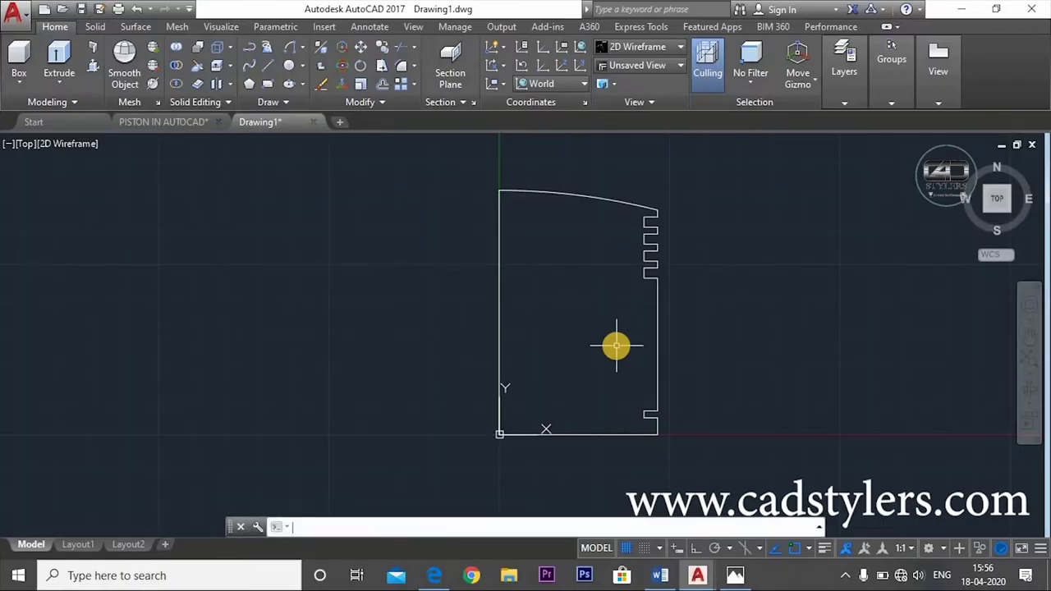
pyautogui.press('Return')
pyautogui.write('2')
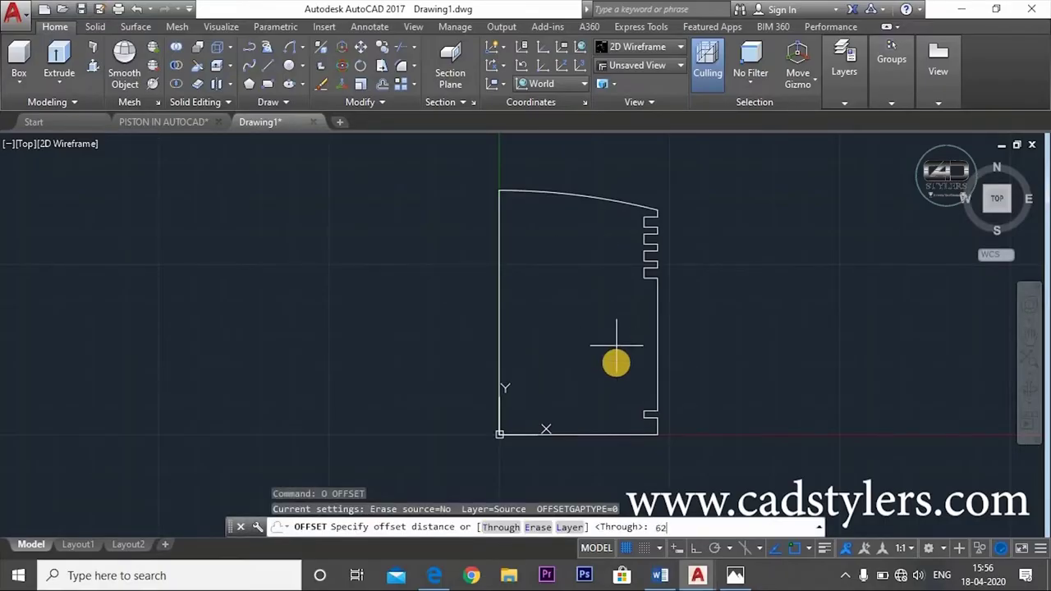
pyautogui.press('Return')
pyautogui.click(582, 434)
pyautogui.click(598, 352)
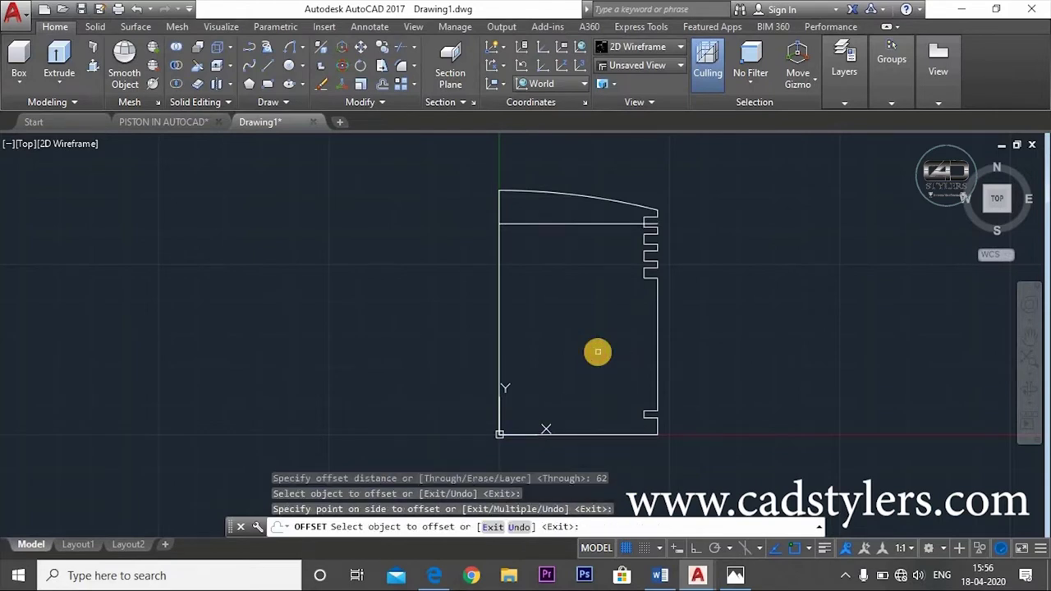
pyautogui.press('Return')
# Start a second offset with a distance of 37
pyautogui.write('o')
pyautogui.press('Return')
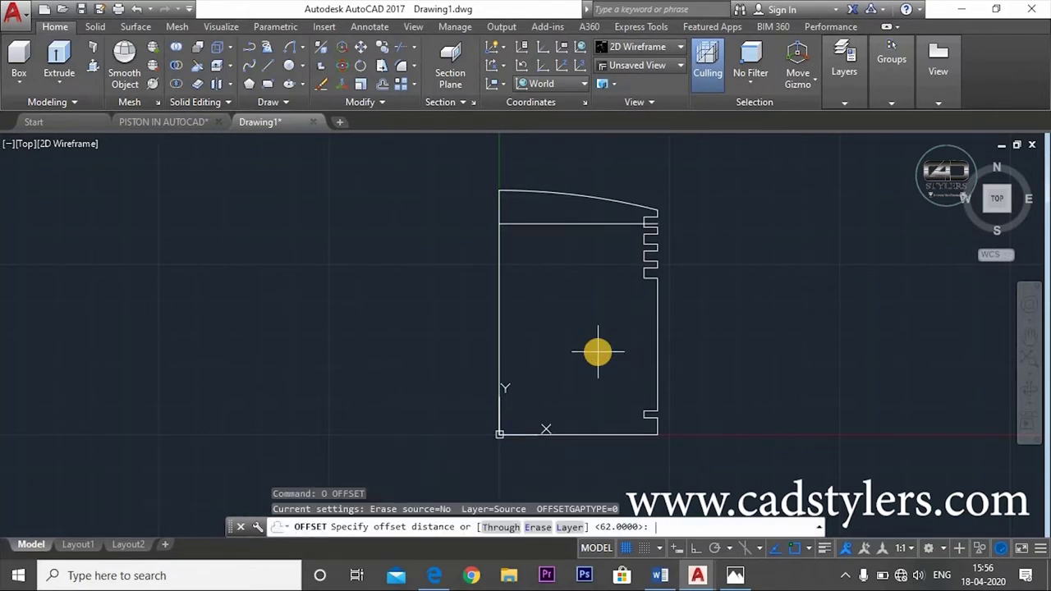
pyautogui.write('37')
pyautogui.press('Return')
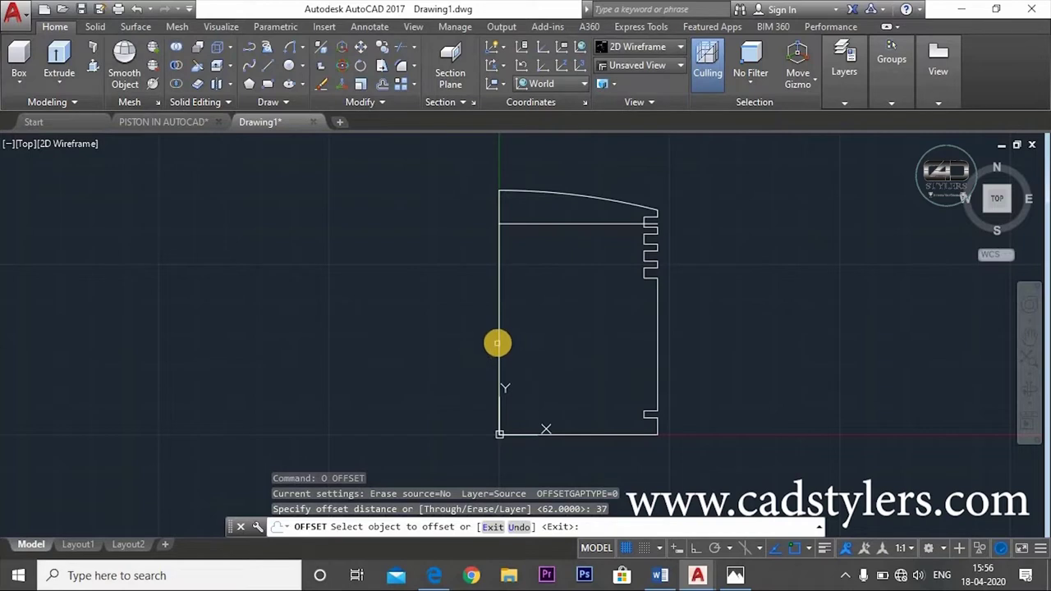
# Offset the left edge 37 units right as the inner wall and trim the crown-underside line to it
pyautogui.click(497, 343)
pyautogui.click(580, 345)
pyautogui.press('Return')
pyautogui.write('tr')
pyautogui.press('Return')
pyautogui.press('Return')
pyautogui.scroll(4, 628, 305)
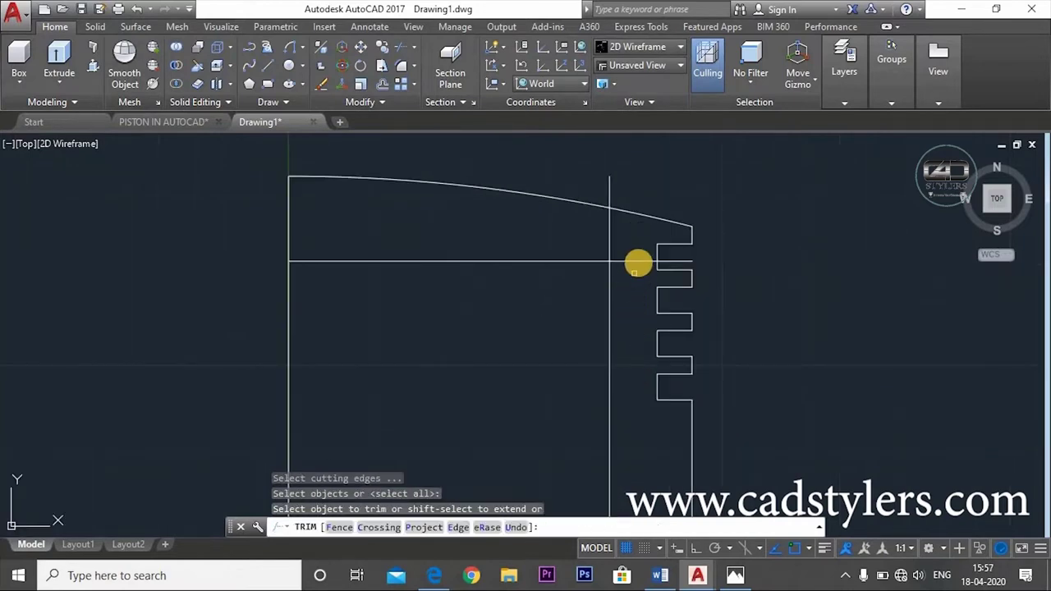
pyautogui.click(638, 263)
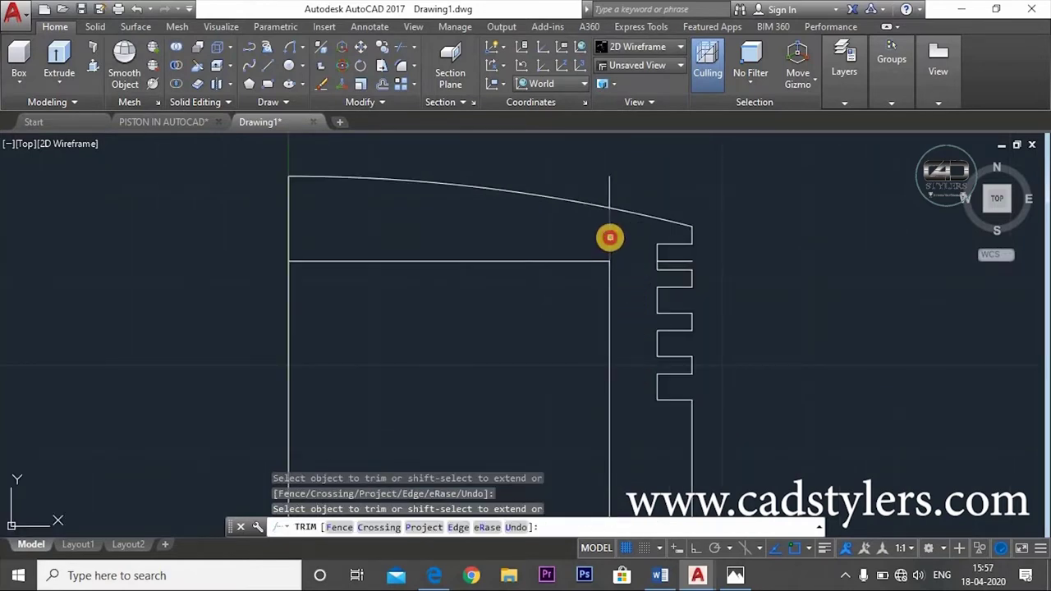
pyautogui.press('Escape')
# Select the leftover stubs above the crown arc and near the grooves, then cancel and re-frame the profile
pyautogui.write('e')
pyautogui.press('Return')
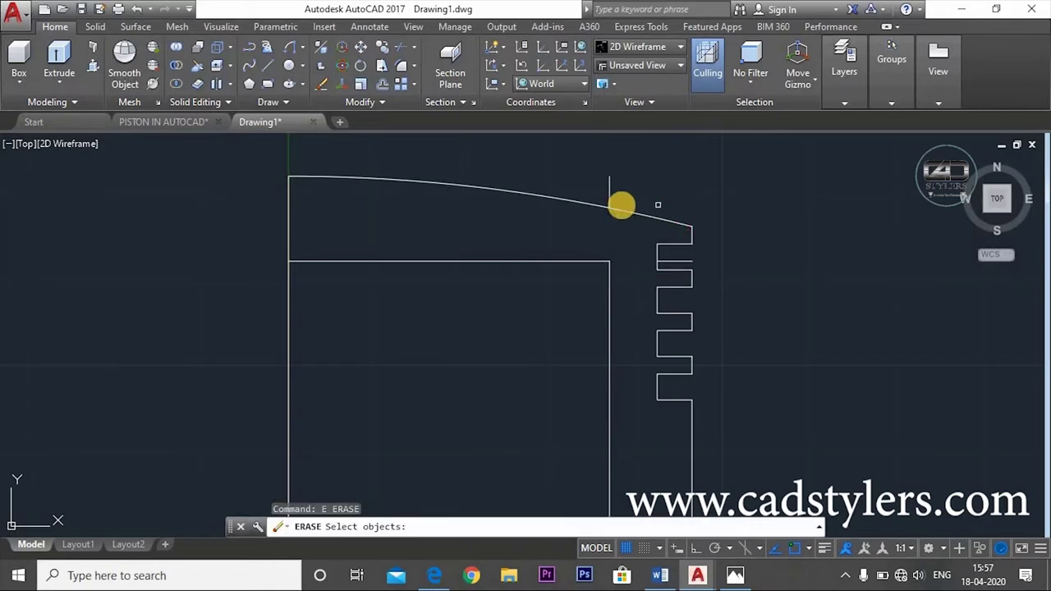
pyautogui.click(609, 196)
pyautogui.click(678, 261)
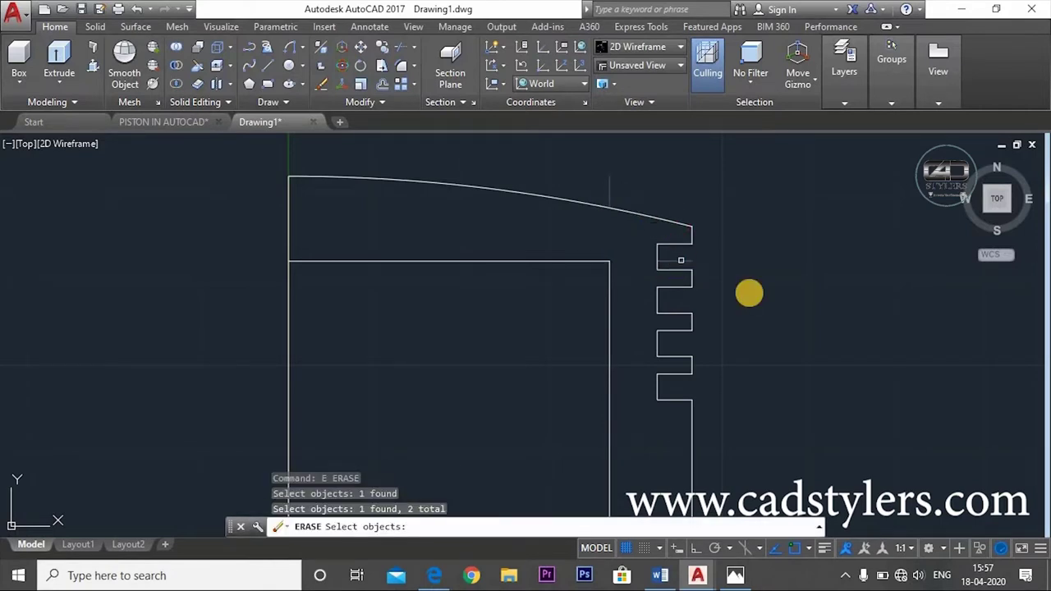
pyautogui.moveTo(763, 308); pyautogui.dragTo(916, 289, button='middle')
pyautogui.press('Escape')
pyautogui.scroll(-2, 862, 291)
pyautogui.scroll(-5, 680, 251)
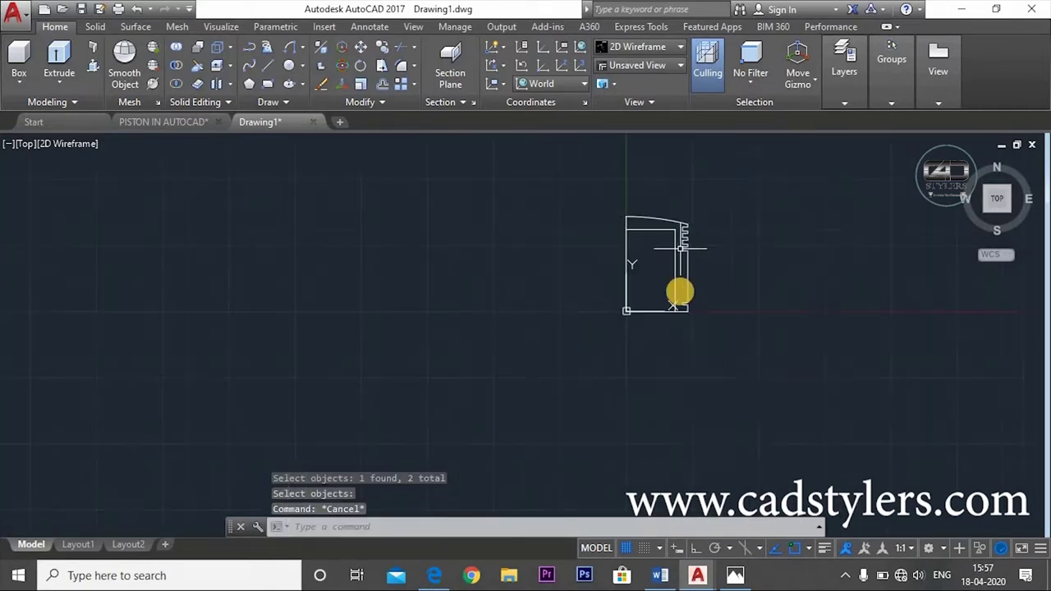
pyautogui.moveTo(681, 293); pyautogui.dragTo(698, 373, button='middle')
pyautogui.scroll(4, 697, 373)
pyautogui.press('Escape')
# Trim the bottom edge inside the skirt, then pan and check the right outer vertical line
pyautogui.write('tr')
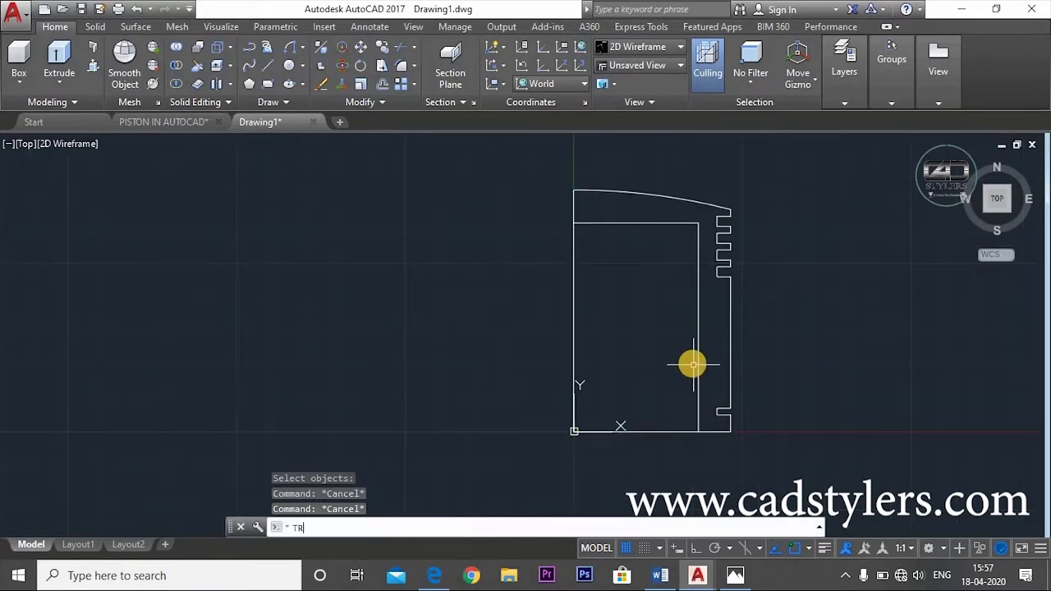
pyautogui.press('Return')
pyautogui.press('Return')
pyautogui.moveTo(630, 468); pyautogui.dragTo(614, 312)
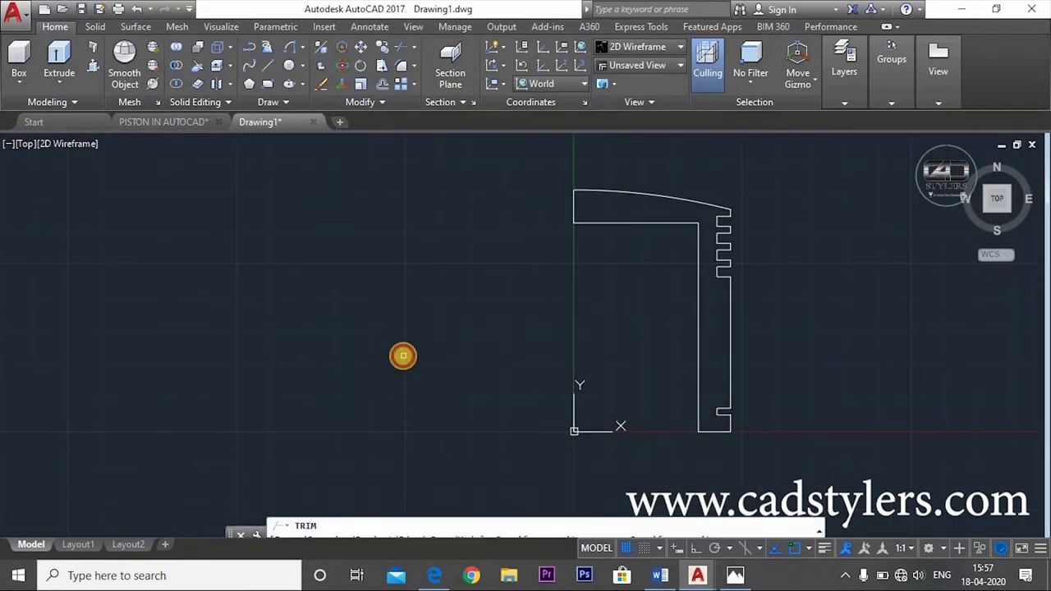
pyautogui.press('Escape')
pyautogui.moveTo(605, 368); pyautogui.dragTo(563, 368, button='middle')
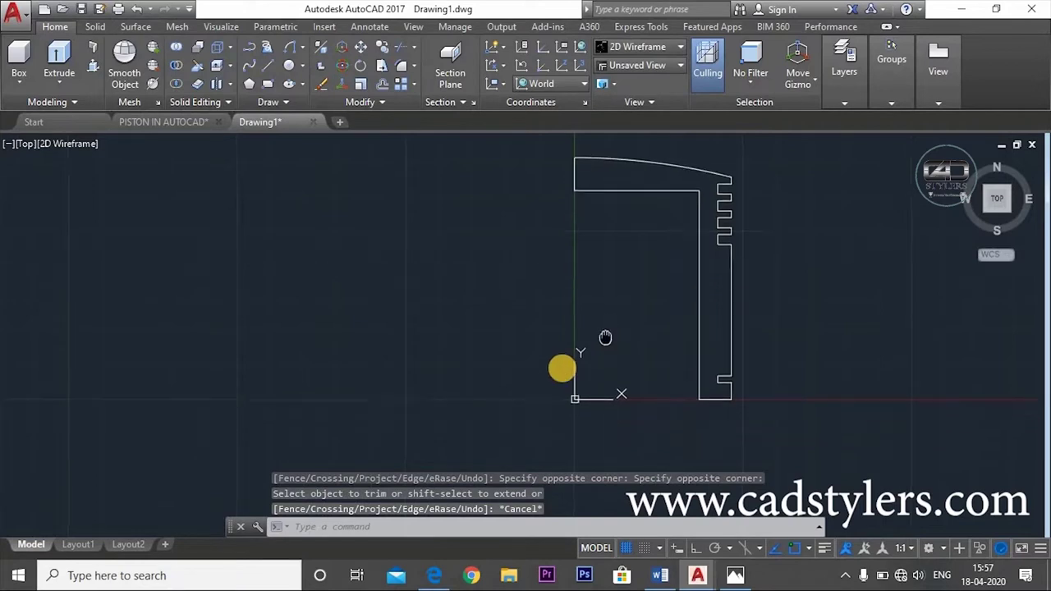
pyautogui.moveTo(687, 416); pyautogui.dragTo(665, 406, button='middle')
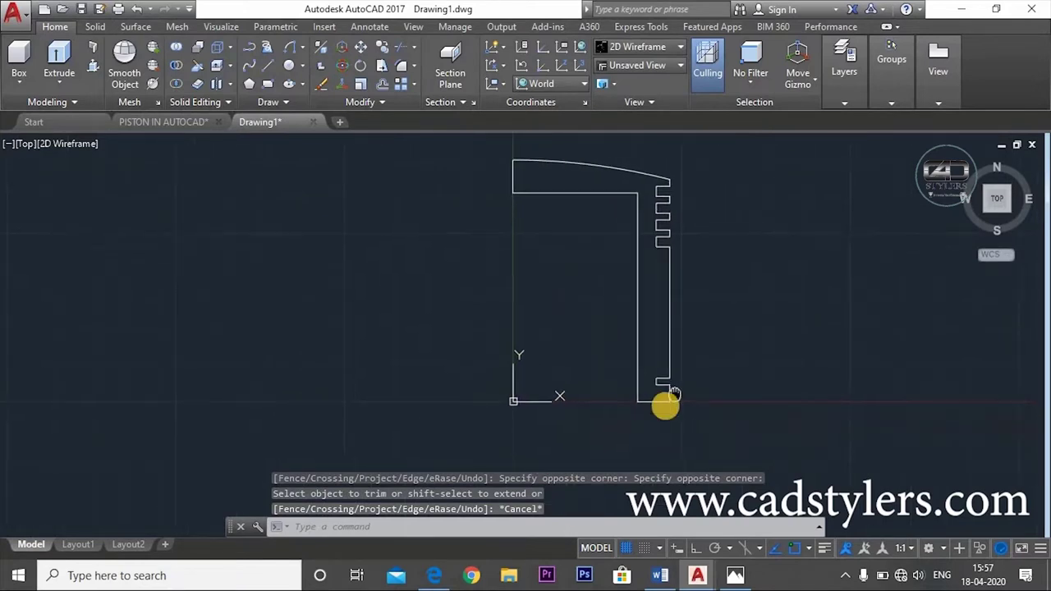
pyautogui.moveTo(724, 342); pyautogui.dragTo(711, 368, button='middle')
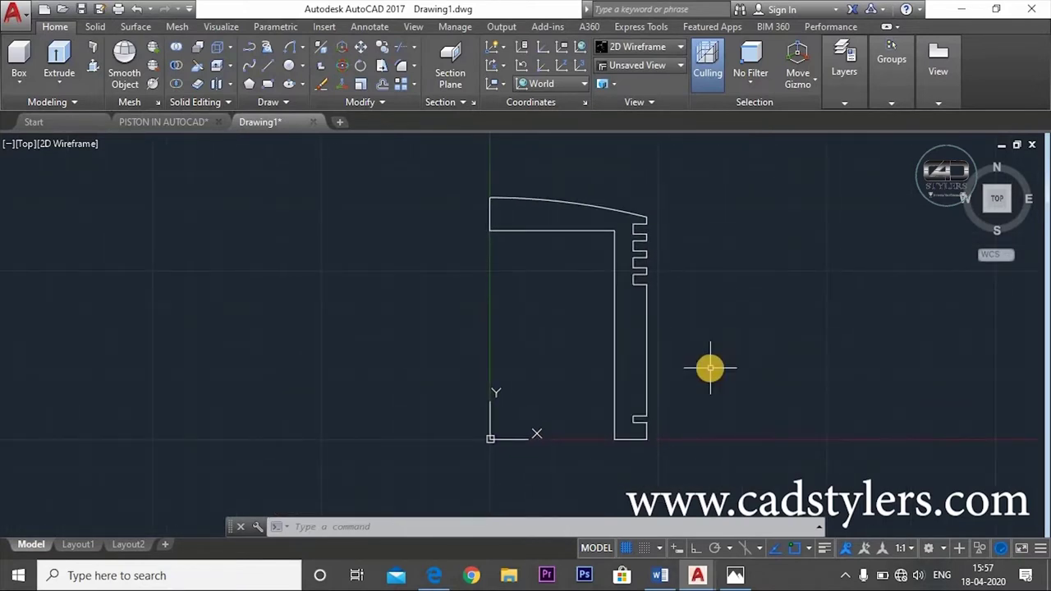
pyautogui.click(646, 361)
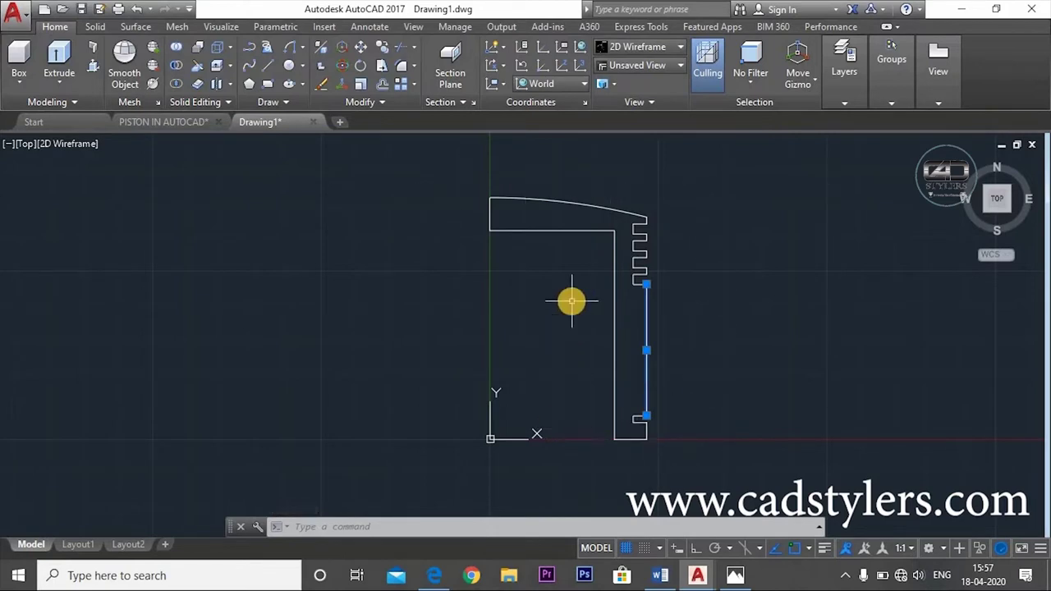
pyautogui.press('Escape')
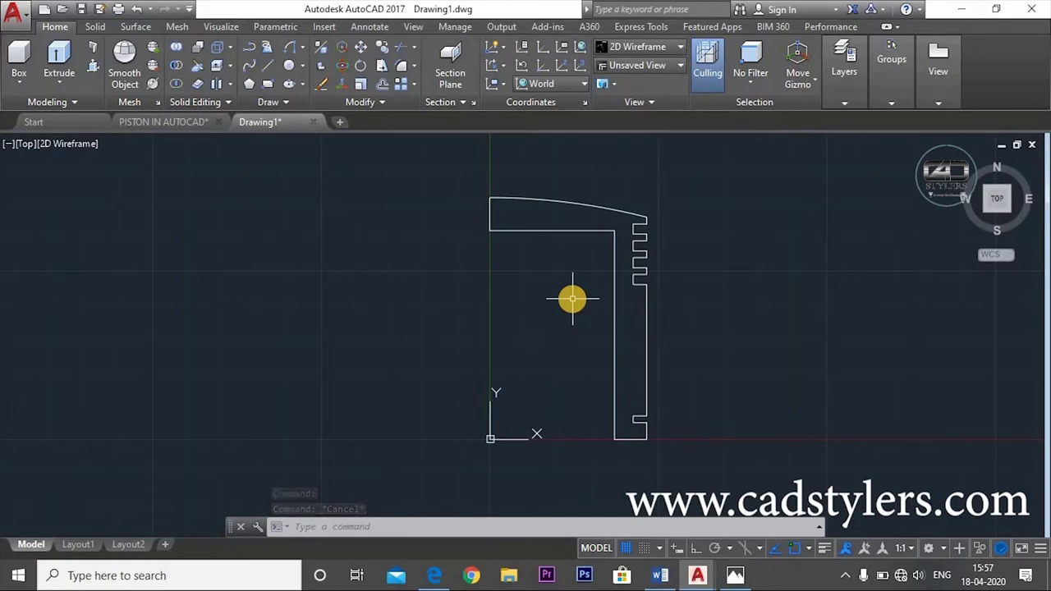
# Join all the half-profile lines into one polyline with JOIN
pyautogui.write('j')
pyautogui.press('Return')
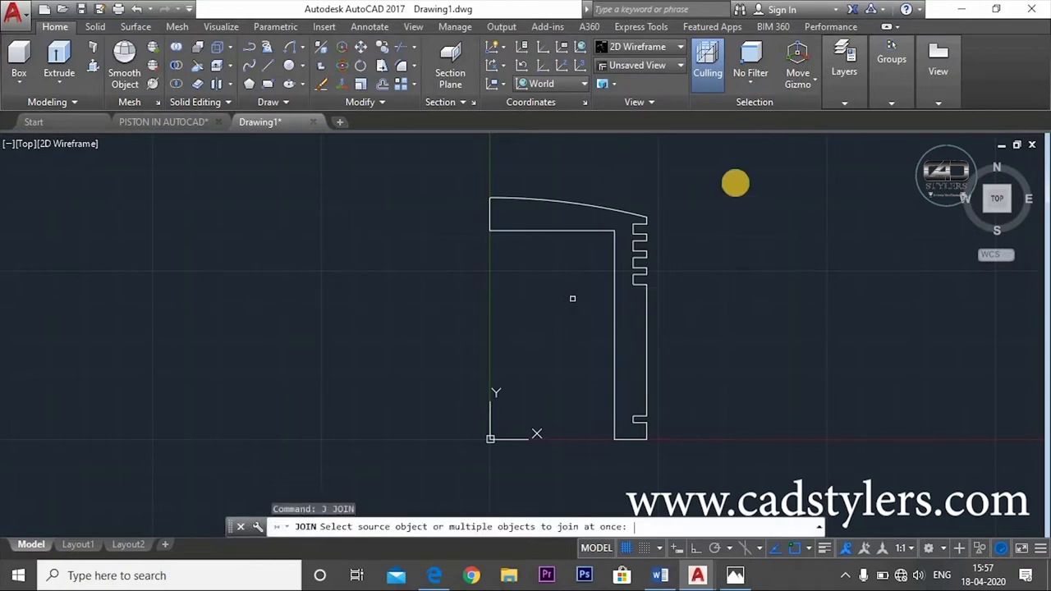
pyautogui.click(759, 173)
pyautogui.click(456, 397)
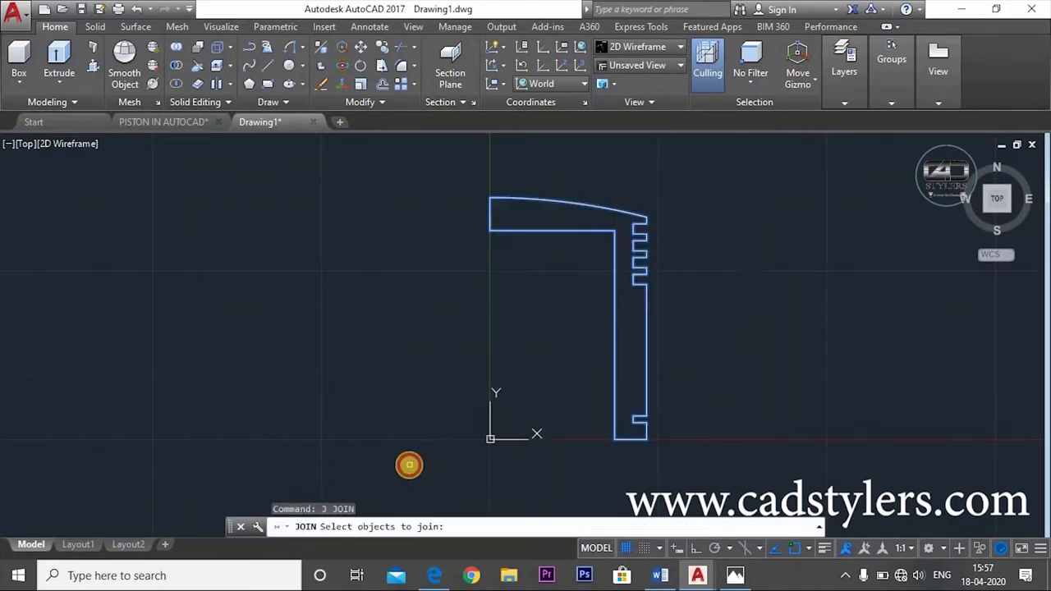
pyautogui.press('Return')
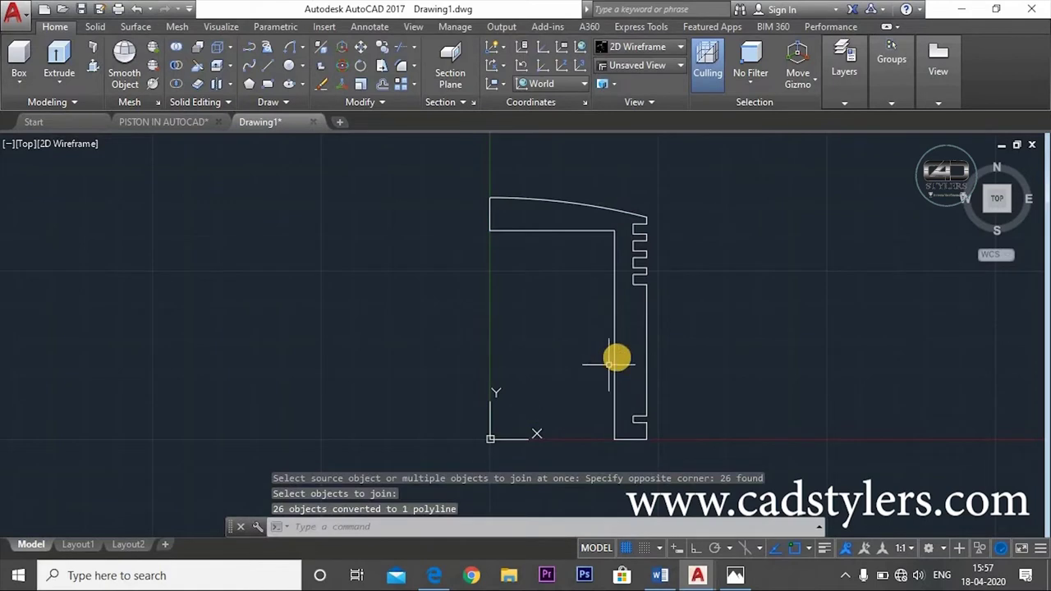
pyautogui.moveTo(615, 358)
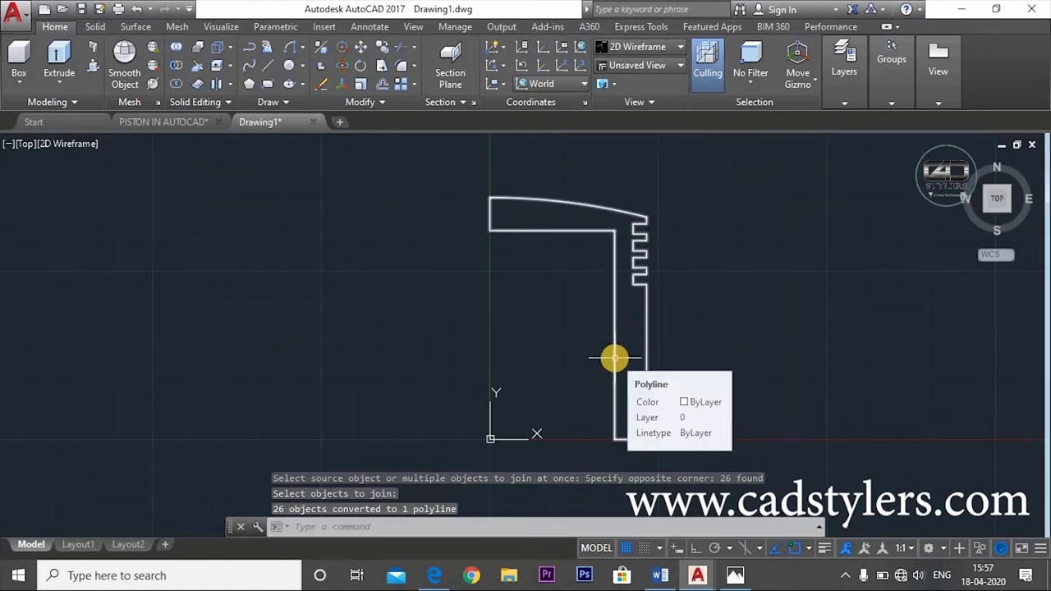
# Revolve the polyline 360° about its left edge into a solid and orbit to view it
pyautogui.write('re')
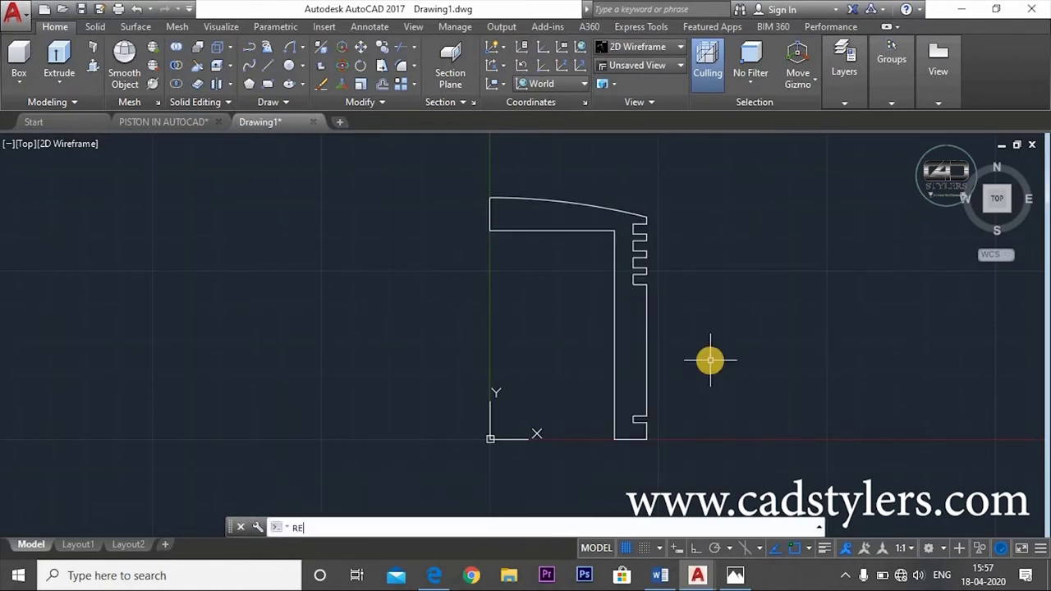
pyautogui.write('v')
pyautogui.press('Return')
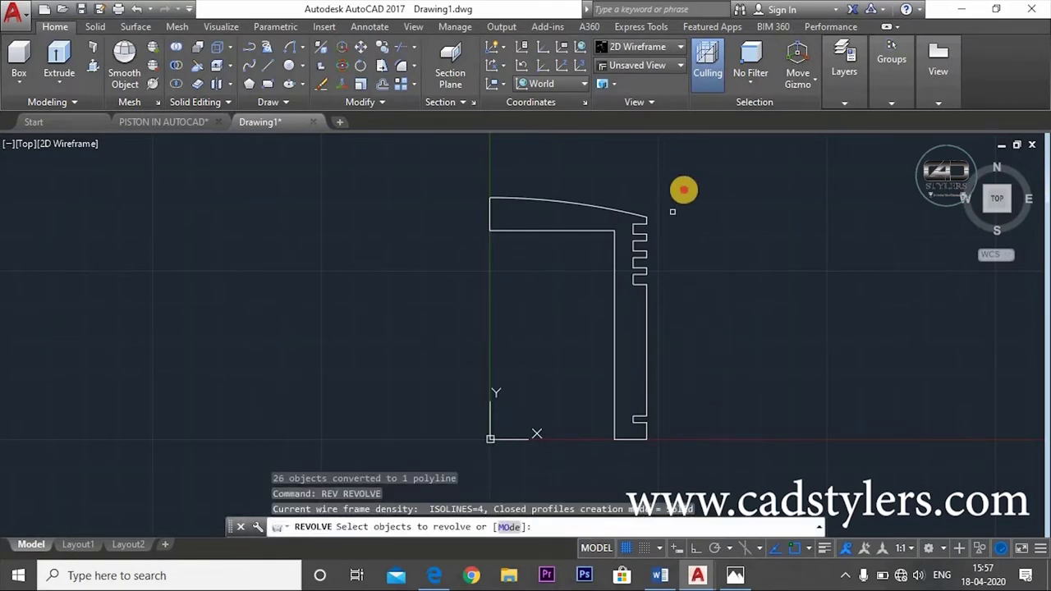
pyautogui.click(685, 188)
pyautogui.click(593, 375)
pyautogui.press('Return')
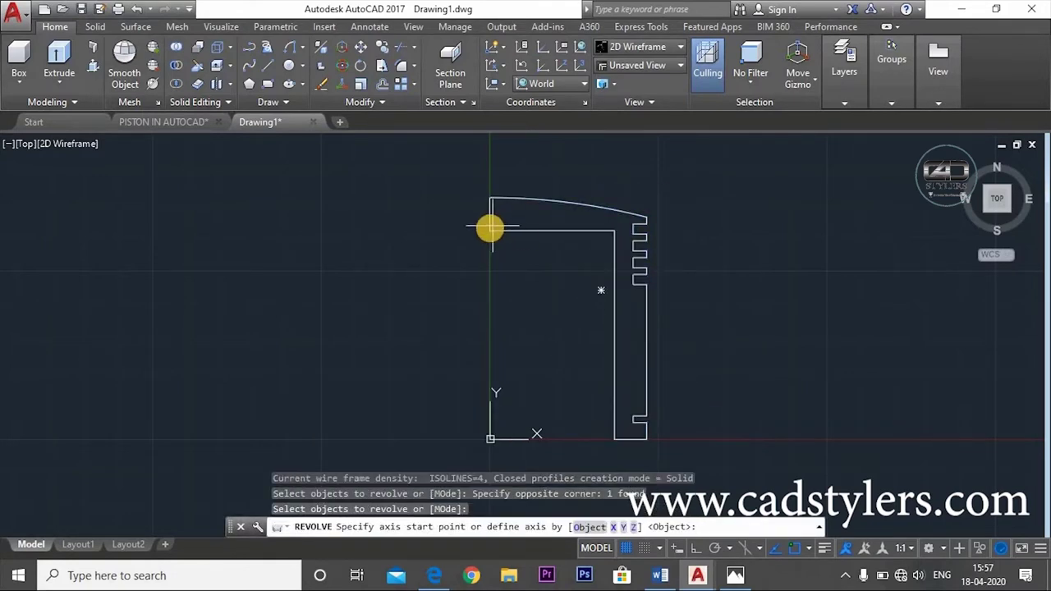
pyautogui.click(488, 198)
pyautogui.click(485, 196)
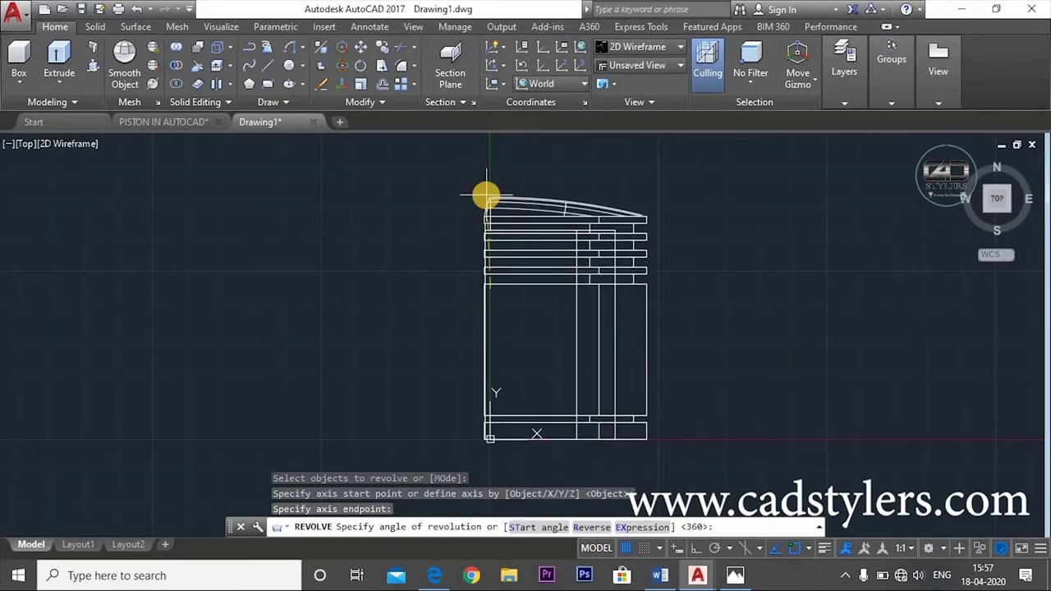
pyautogui.press('Return')
pyautogui.press('Return')
pyautogui.moveTo(485, 195)
pyautogui.keyDown('shift'); pyautogui.mouseDown(button='middle')
pyautogui.moveTo(706, 293)
pyautogui.moveTo(709, 329)
pyautogui.moveTo(705, 317)
pyautogui.moveTo(609, 300)
pyautogui.moveTo(551, 340)
pyautogui.moveTo(584, 325)
pyautogui.moveTo(629, 199)
pyautogui.mouseUp(button='middle'); pyautogui.keyUp('shift')
# Shade the piston body with the Conceptual visual style and turn culling off
pyautogui.click(646, 47)
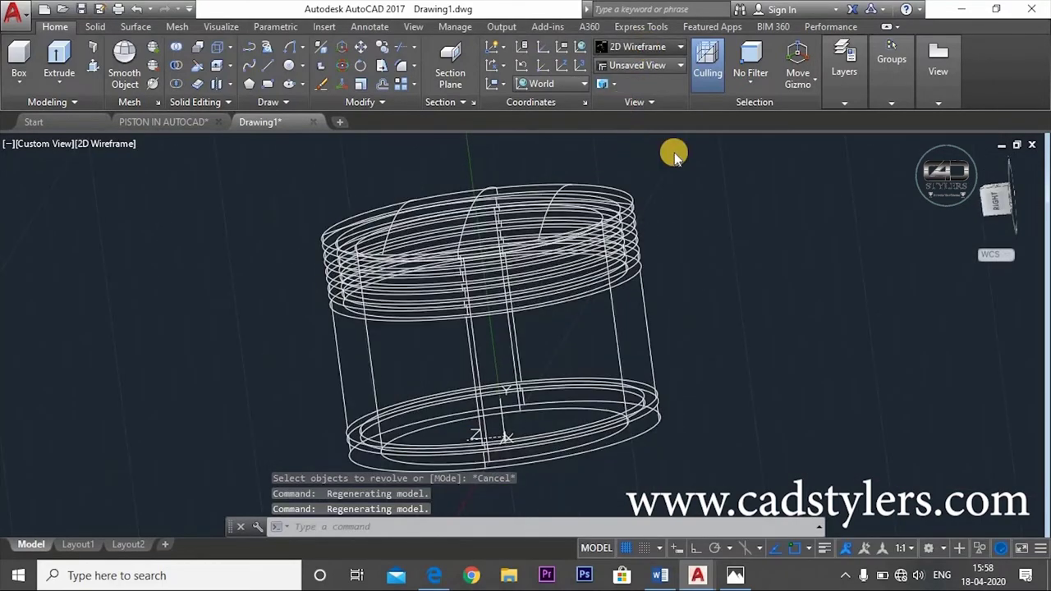
pyautogui.click(696, 84)
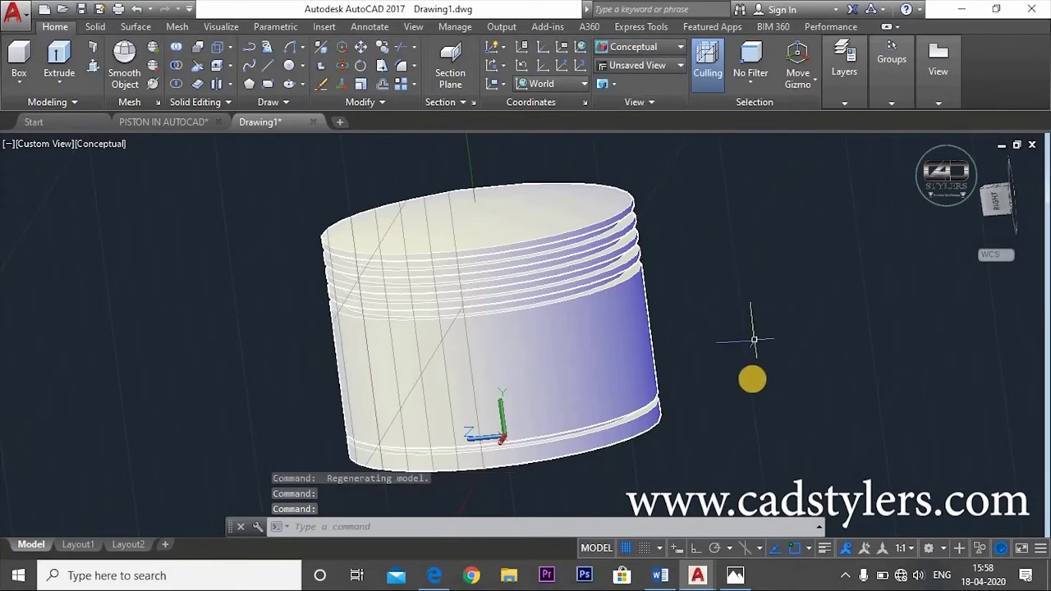
pyautogui.moveTo(751, 375); pyautogui.dragTo(758, 298, button='middle')
pyautogui.click(711, 92)
# Orbit the piston to inspect its ends and sides, then switch to the PISTON IN AUTOCAD drawing
pyautogui.moveTo(681, 271)
pyautogui.keyDown('ctrl'); pyautogui.keyDown('shift'); pyautogui.mouseDown(button='middle')
pyautogui.moveTo(629, 418)
pyautogui.moveTo(575, 347)
pyautogui.moveTo(587, 213)
pyautogui.moveTo(638, 202)
pyautogui.mouseUp(button='middle'); pyautogui.keyUp('shift'); pyautogui.keyUp('ctrl')
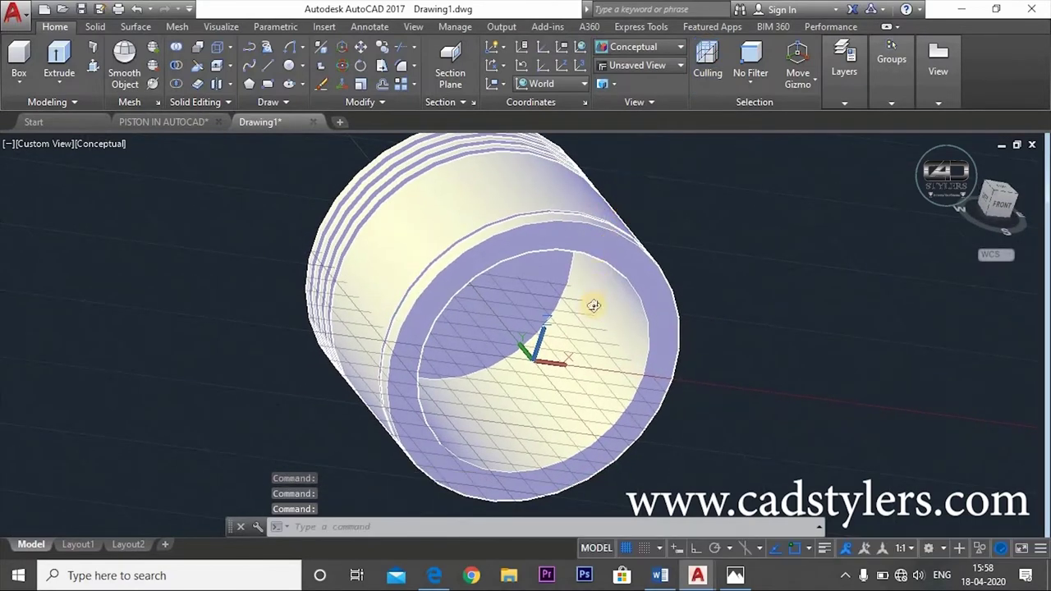
pyautogui.moveTo(594, 305)
pyautogui.keyDown('ctrl'); pyautogui.keyDown('shift'); pyautogui.mouseDown(button='middle')
pyautogui.moveTo(589, 323)
pyautogui.moveTo(601, 331)
pyautogui.moveTo(580, 219)
pyautogui.mouseUp(button='middle'); pyautogui.keyUp('shift'); pyautogui.keyUp('ctrl')
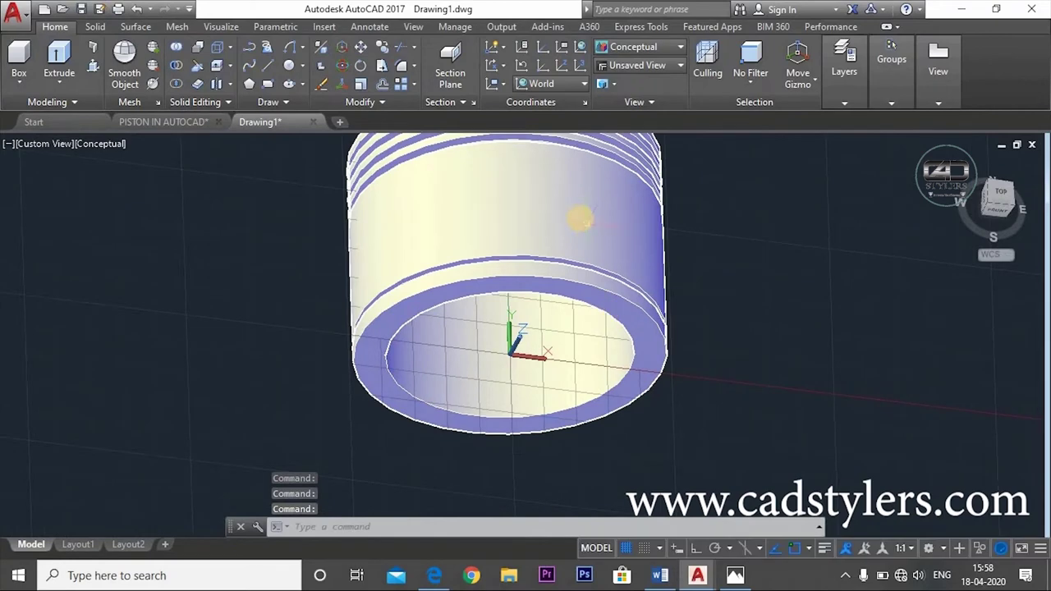
pyautogui.moveTo(711, 326)
pyautogui.keyDown('ctrl'); pyautogui.keyDown('shift'); pyautogui.mouseDown(button='middle')
pyautogui.moveTo(680, 312)
pyautogui.moveTo(657, 364)
pyautogui.moveTo(392, 288)
pyautogui.moveTo(336, 303)
pyautogui.moveTo(345, 310)
pyautogui.moveTo(379, 291)
pyautogui.moveTo(572, 340)
pyautogui.mouseUp(button='middle'); pyautogui.keyUp('shift'); pyautogui.keyUp('ctrl')
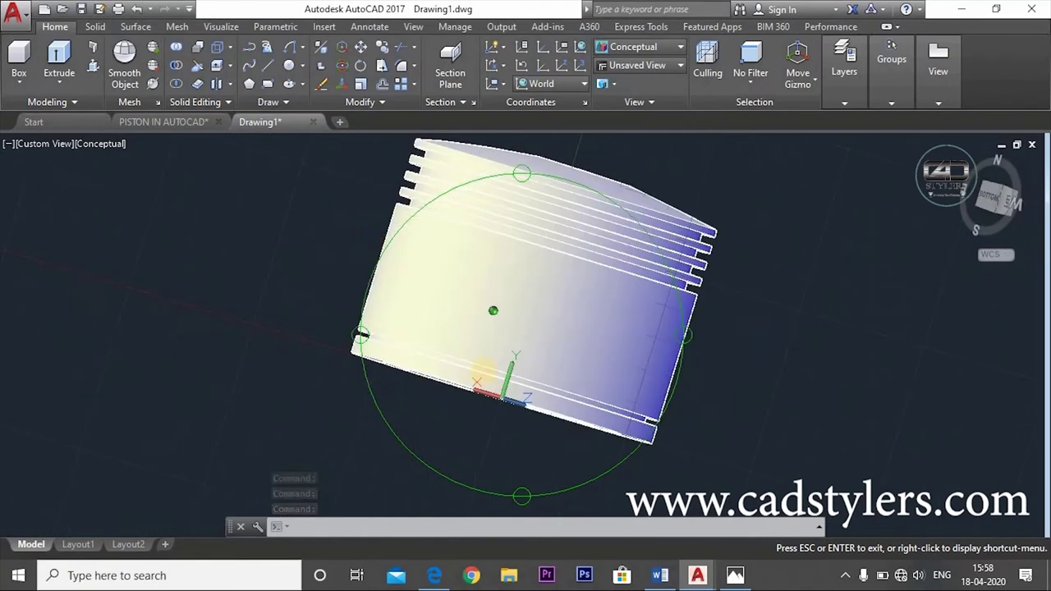
pyautogui.moveTo(677, 313); pyautogui.dragTo(670, 464)
pyautogui.press('Escape')
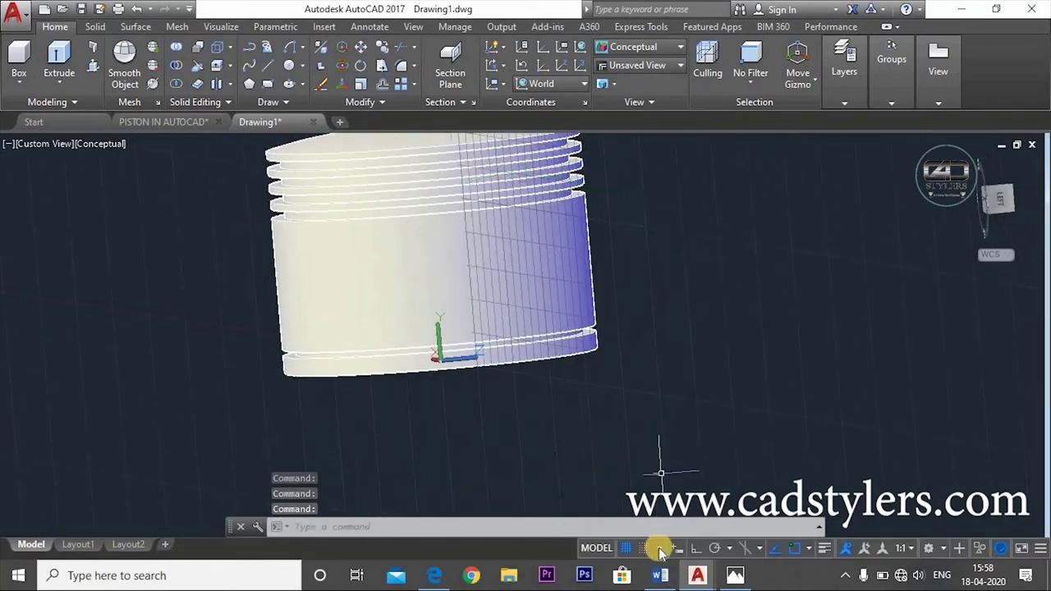
pyautogui.click(163, 121)
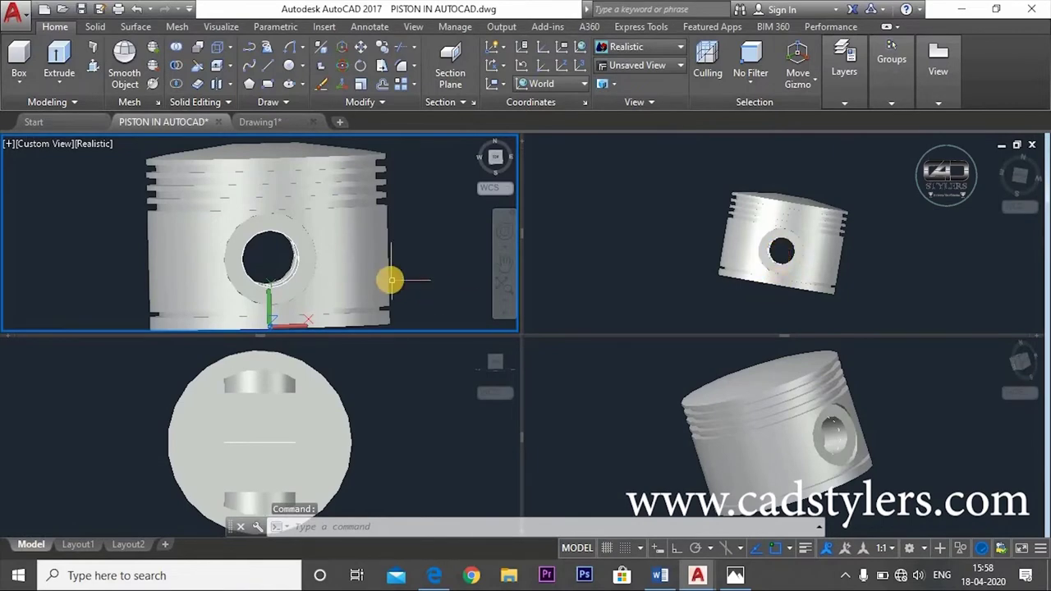
# Pan and freely orbit the finished piston in the top-left viewport
pyautogui.moveTo(390, 284); pyautogui.dragTo(337, 280, button='middle')
pyautogui.moveTo(337, 280)
pyautogui.mouseDown()
pyautogui.moveTo(359, 287)
pyautogui.moveTo(293, 308)
pyautogui.mouseUp()
pyautogui.press('2')
pyautogui.press('Escape')
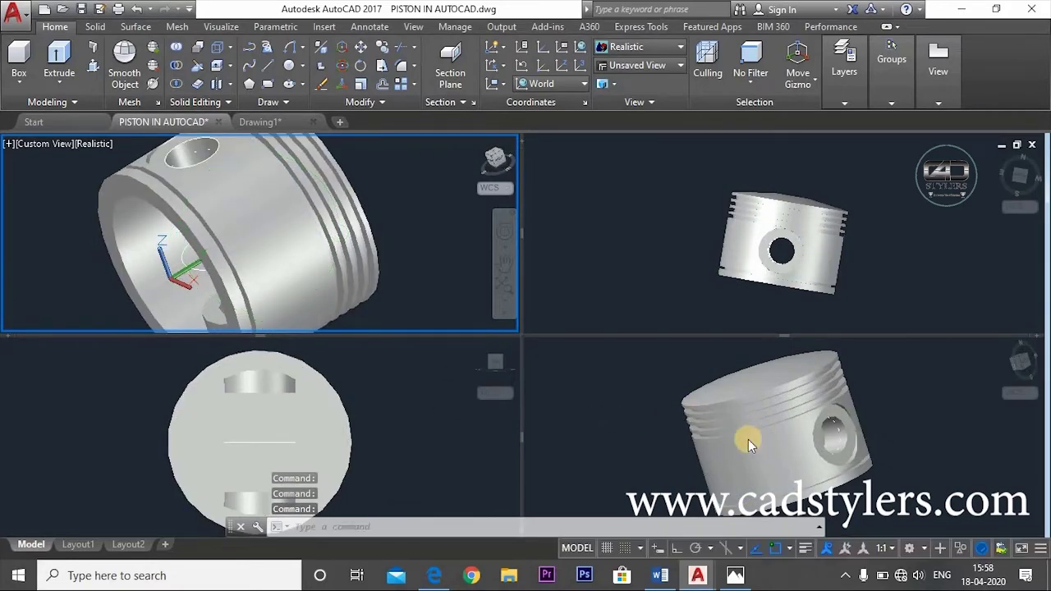
# Orbit the bottom-right viewport's piston to show its inside and the pin hole
pyautogui.keyDown('ctrl'); pyautogui.keyDown('shift'); pyautogui.moveTo(747, 439); pyautogui.dragTo(833, 414, button='middle'); pyautogui.keyUp('shift'); pyautogui.keyUp('ctrl')
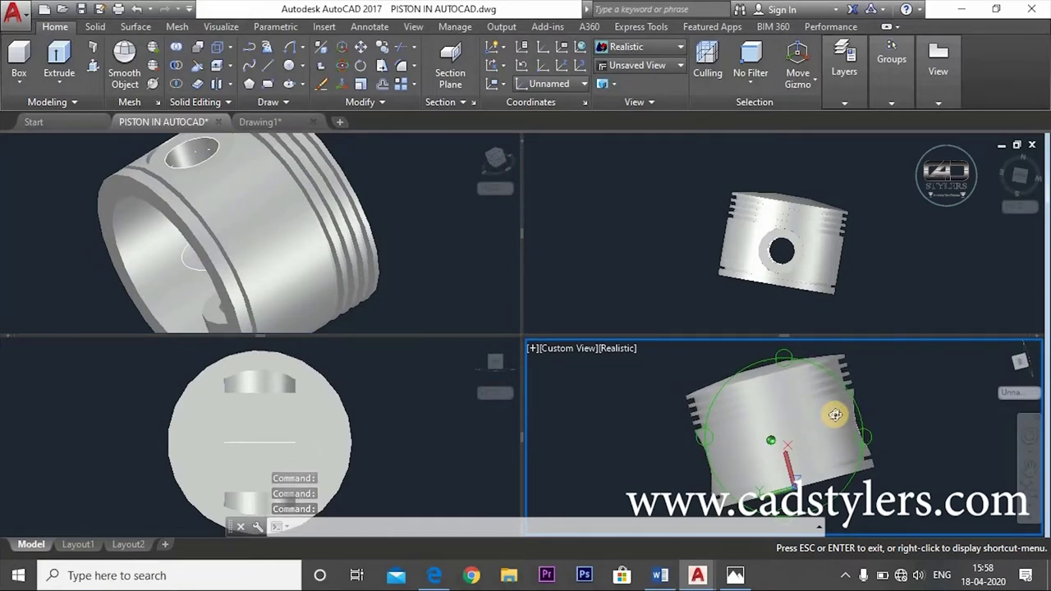
pyautogui.keyDown('ctrl'); pyautogui.keyDown('shift'); pyautogui.moveTo(835, 415); pyautogui.dragTo(912, 468, button='middle'); pyautogui.keyUp('shift'); pyautogui.keyUp('ctrl')
pyautogui.press('Escape')
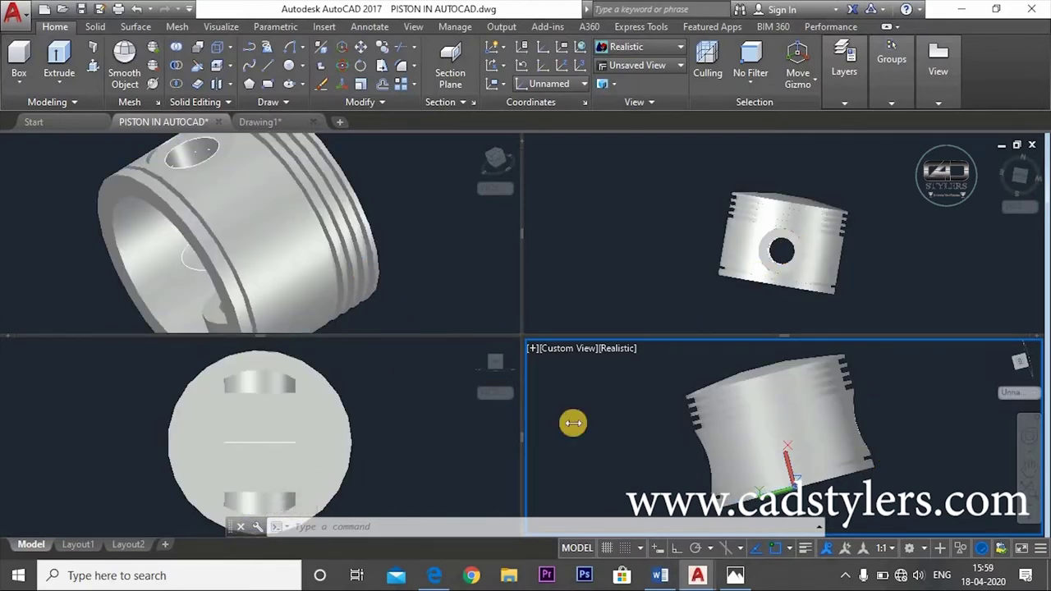
pyautogui.moveTo(856, 458)
pyautogui.keyDown('ctrl'); pyautogui.keyDown('shift'); pyautogui.mouseDown(button='middle')
pyautogui.moveTo(766, 397)
pyautogui.moveTo(784, 437)
pyautogui.mouseUp(button='middle'); pyautogui.keyUp('shift'); pyautogui.keyUp('ctrl')
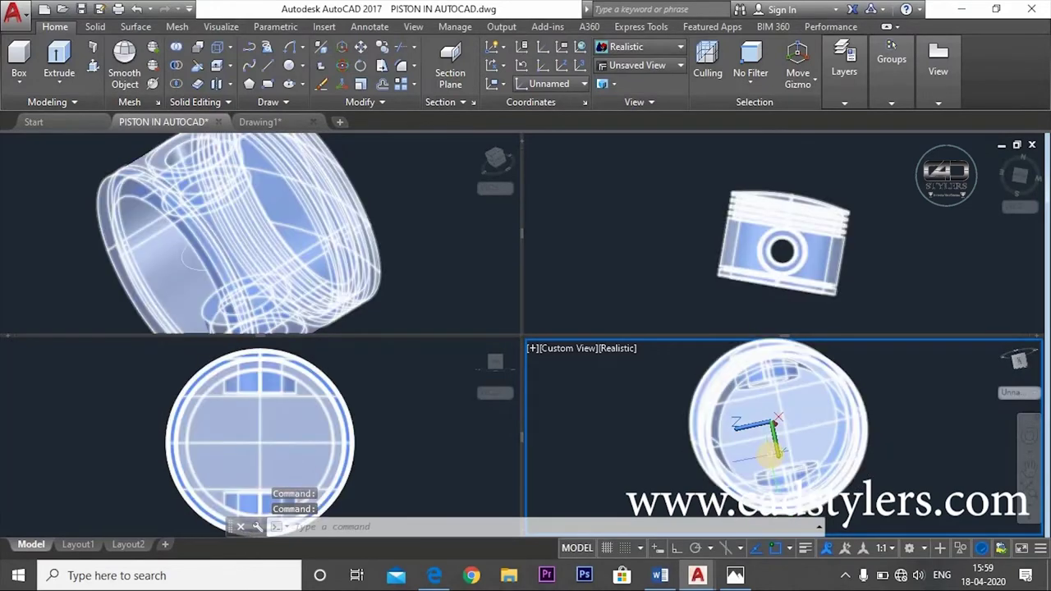
pyautogui.moveTo(760, 431)
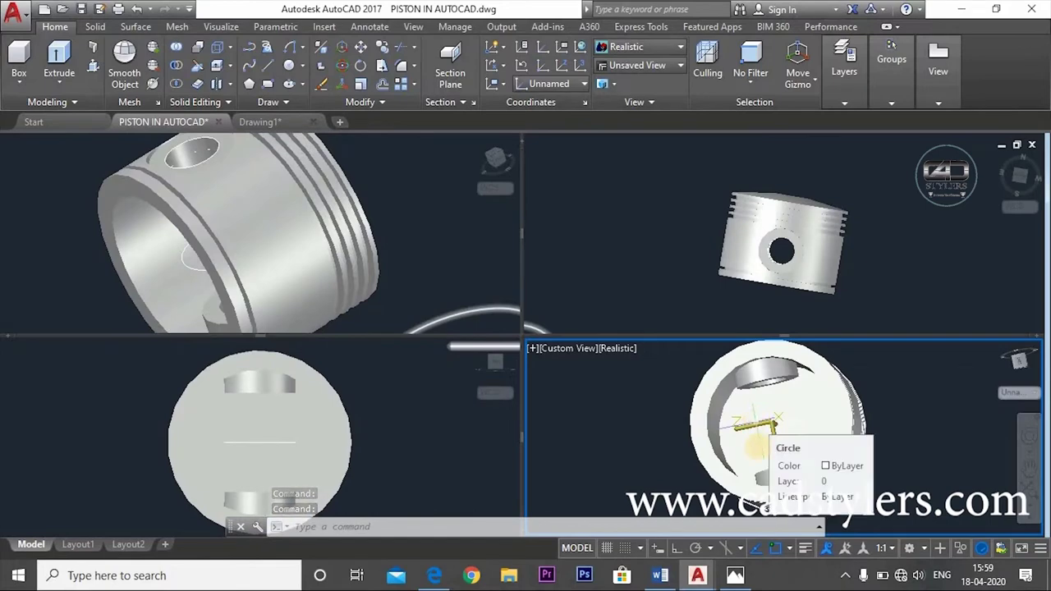
pyautogui.keyDown('shift'); pyautogui.moveTo(862, 427); pyautogui.dragTo(766, 469, button='middle'); pyautogui.keyUp('shift')
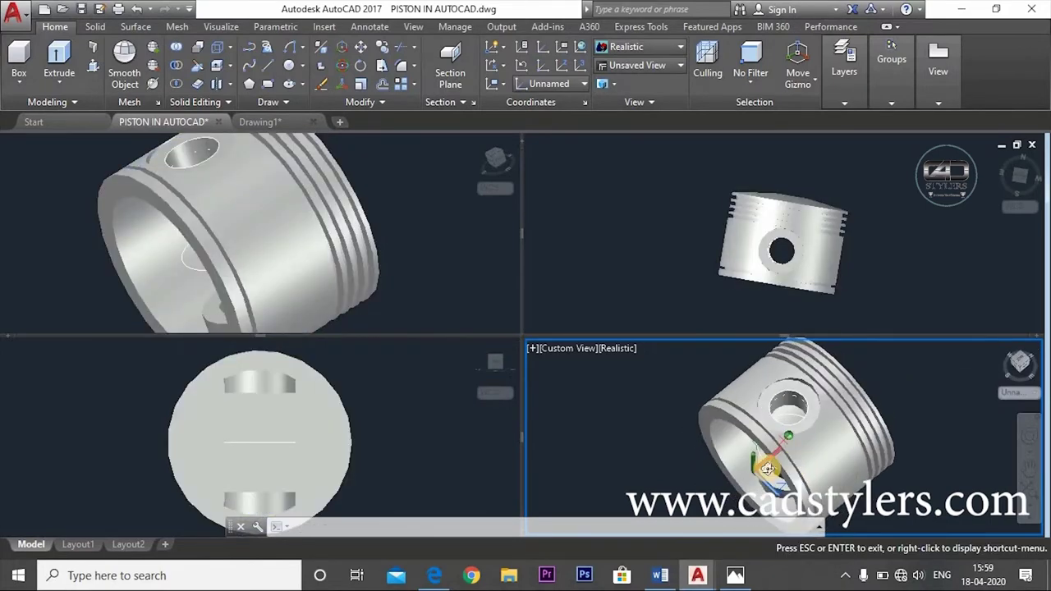
# Switch back to Drawing1, set the piston to the top view, and bring up the reference drawing in Photos
pyautogui.press('Escape')
pyautogui.hotkey('ctrl', 'Tab')
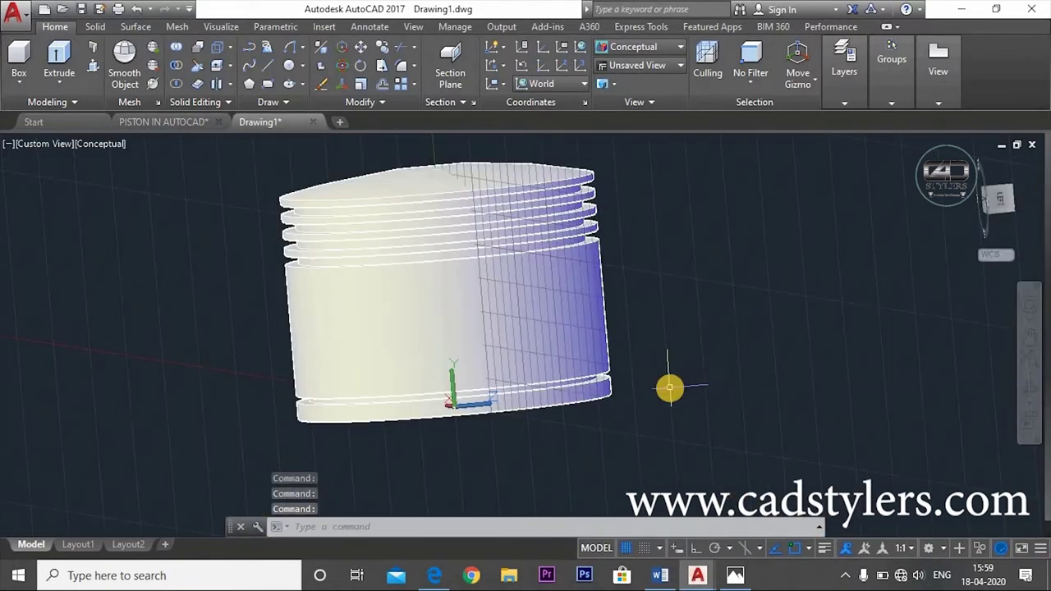
pyautogui.keyDown('ctrl'); pyautogui.keyDown('shift'); pyautogui.moveTo(669, 387); pyautogui.dragTo(678, 342, button='middle'); pyautogui.keyUp('shift'); pyautogui.keyUp('ctrl')
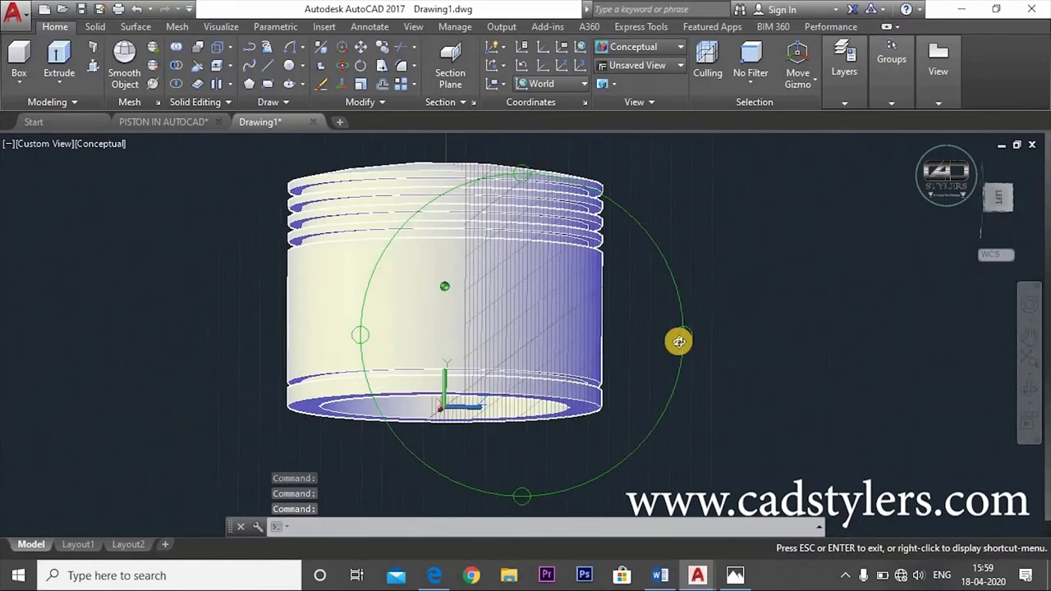
pyautogui.click(998, 197)
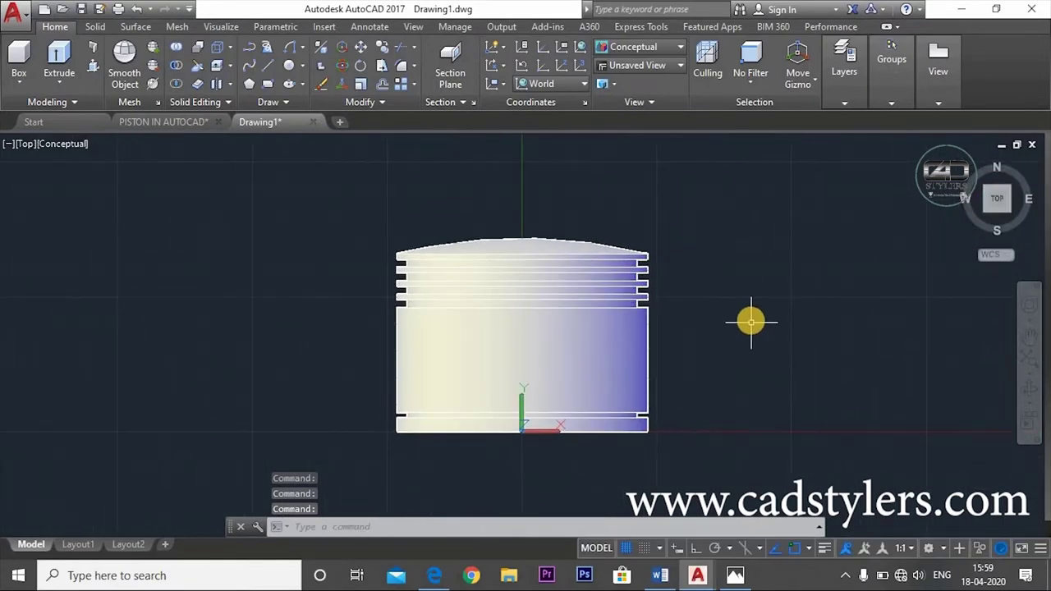
pyautogui.click(734, 575)
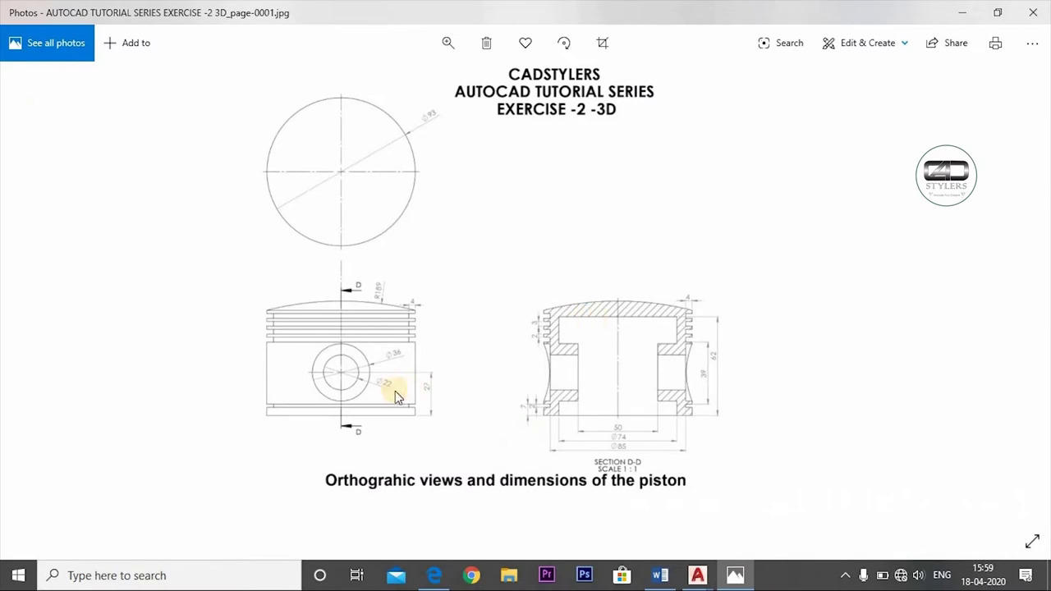
# Zoom into the exercise drawing to read the pin-boss dimensions, then return to AutoCAD
pyautogui.scroll(2, 373, 394)
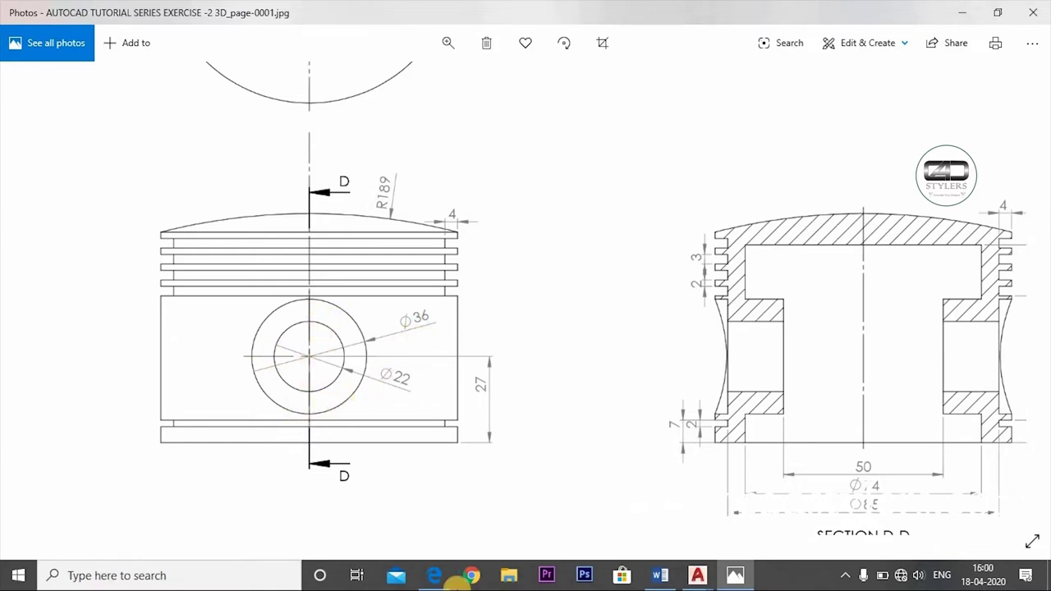
pyautogui.click(697, 575)
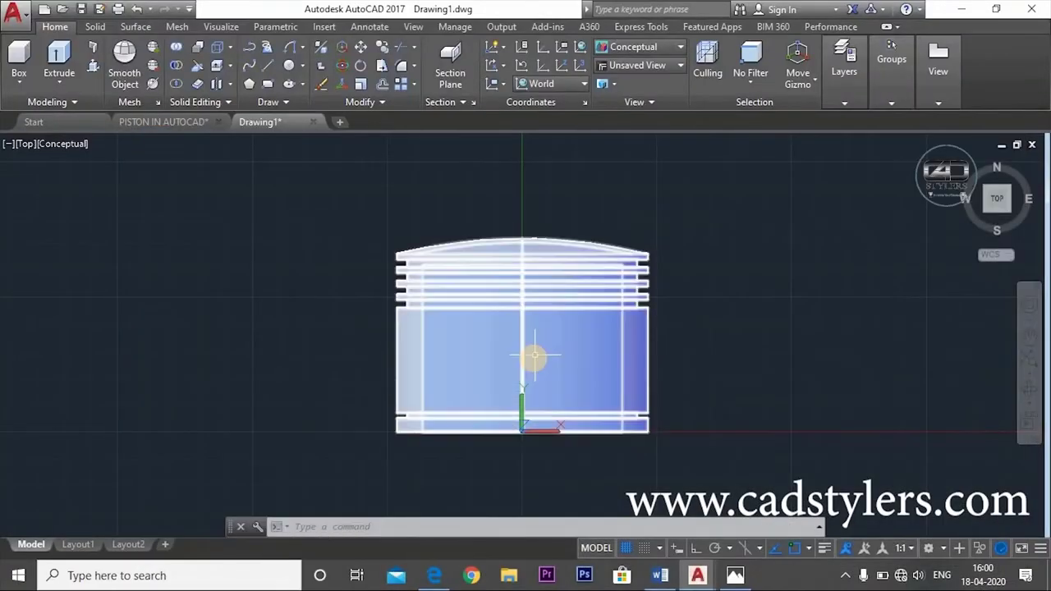
# Switch to 2D Wireframe and draw a 36-diameter pin-boss circle
pyautogui.click(636, 47)
pyautogui.click(621, 70)
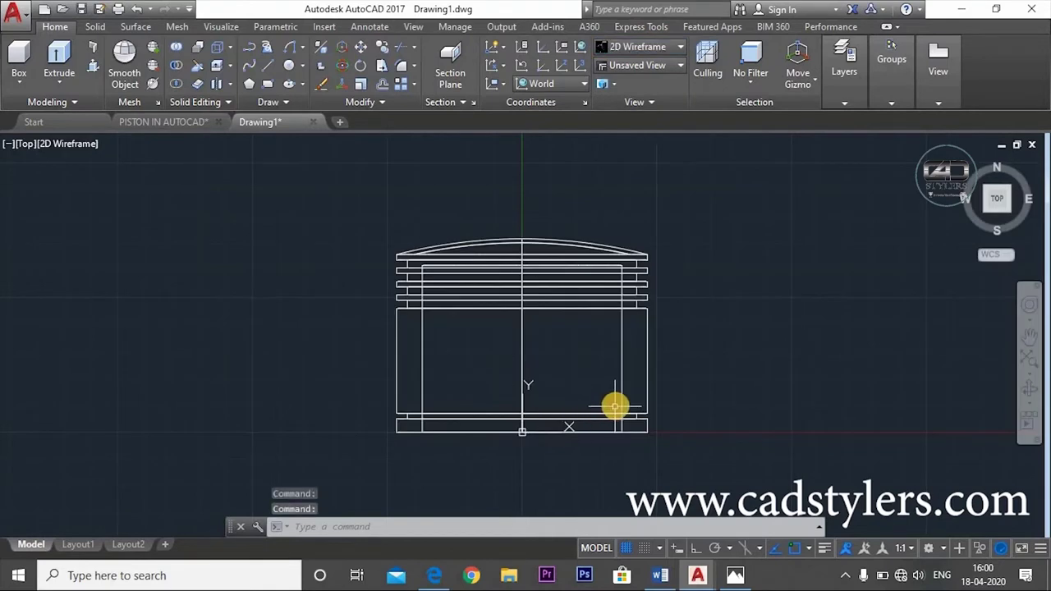
pyautogui.write('c')
pyautogui.press('Return')
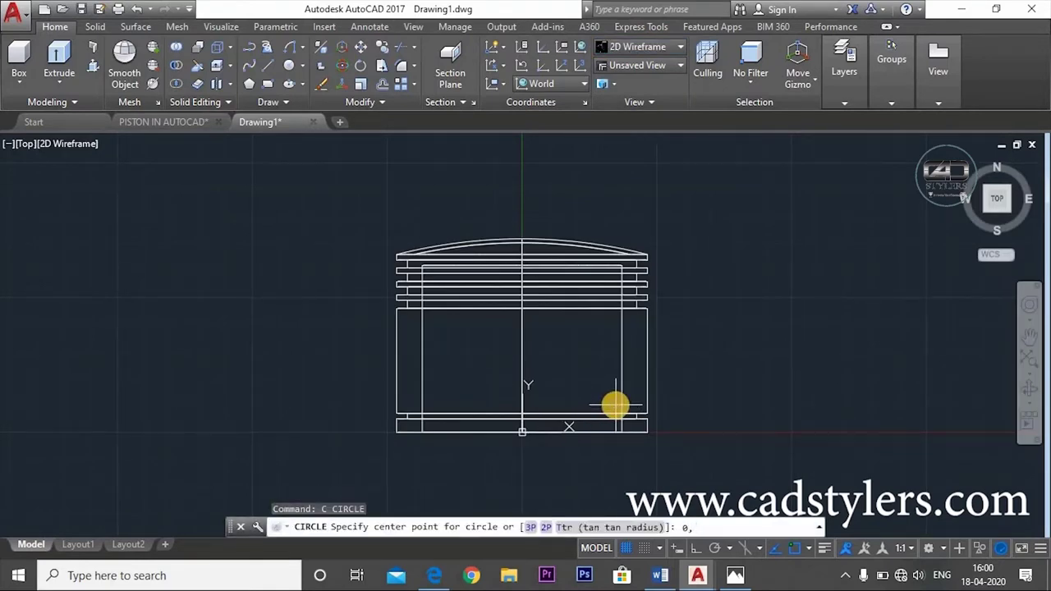
pyautogui.press('Return')
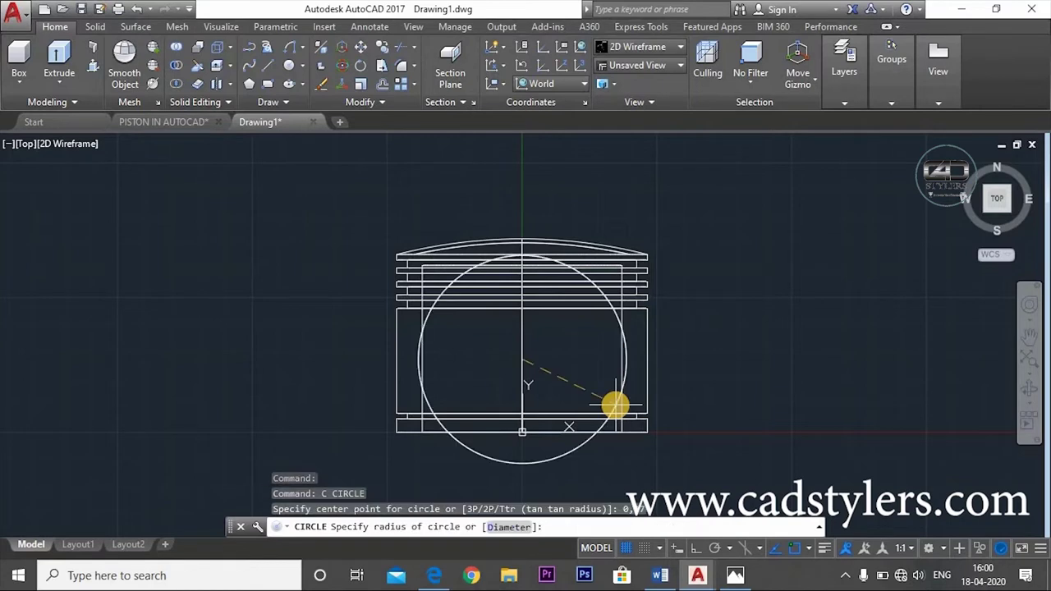
pyautogui.write('d')
pyautogui.press('Return')
pyautogui.write('36')
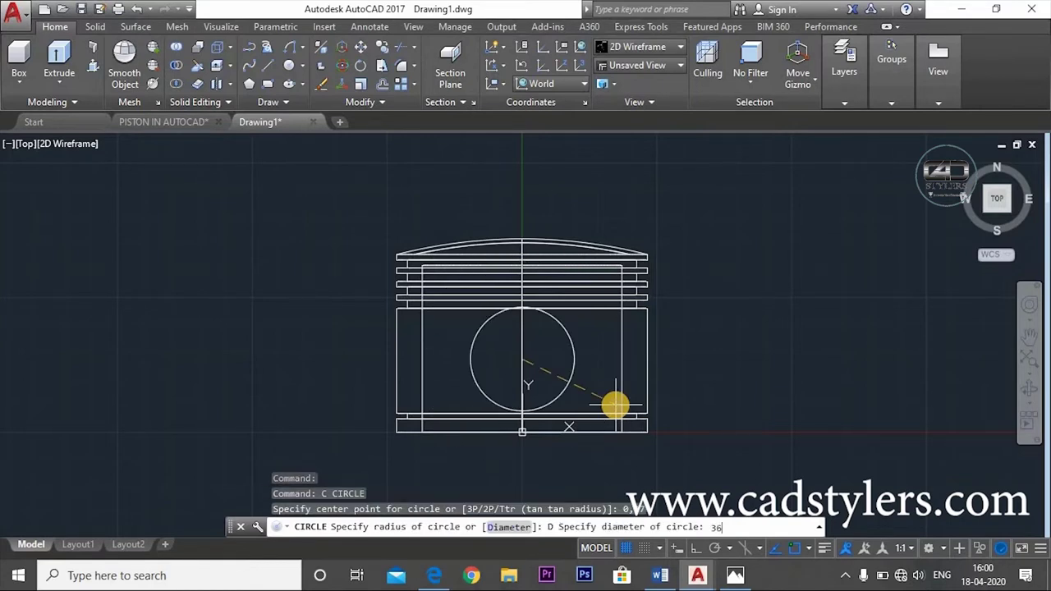
pyautogui.press('Return')
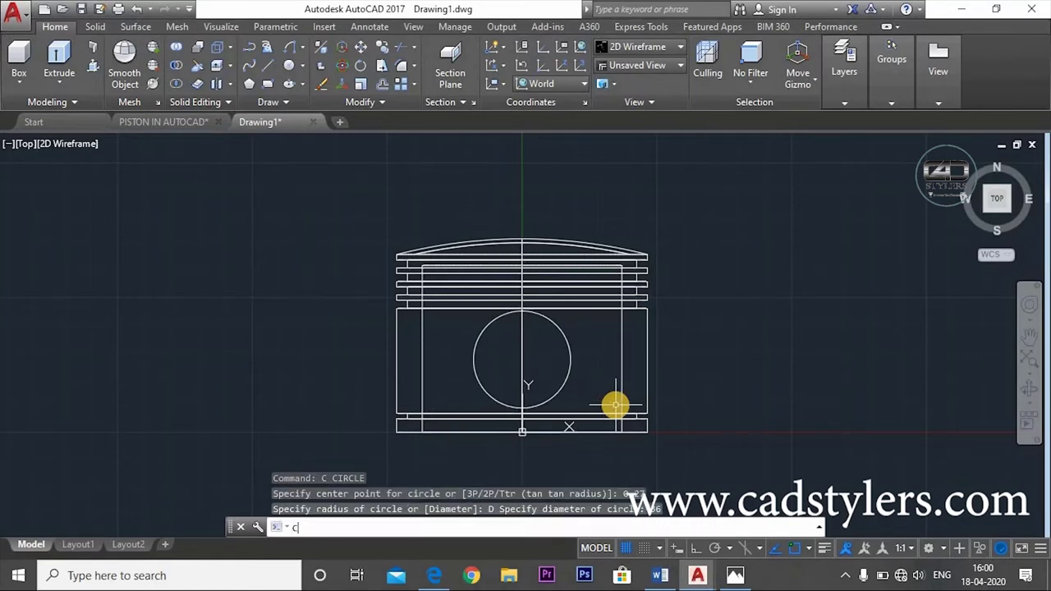
# Draw a concentric 22-diameter circle centred at @0,0
pyautogui.press('Return')
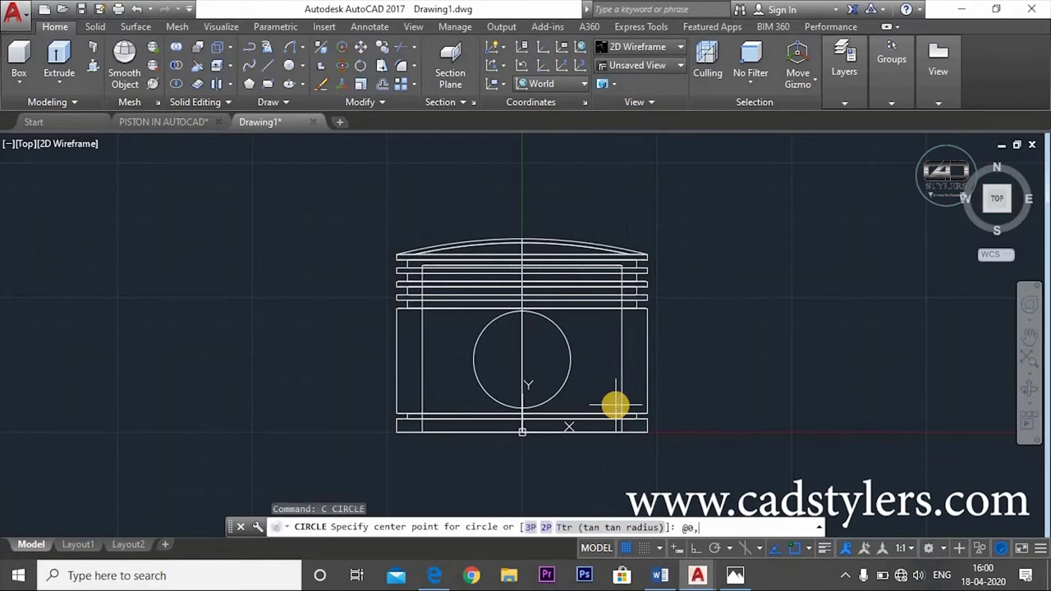
pyautogui.write('0')
pyautogui.press('Return')
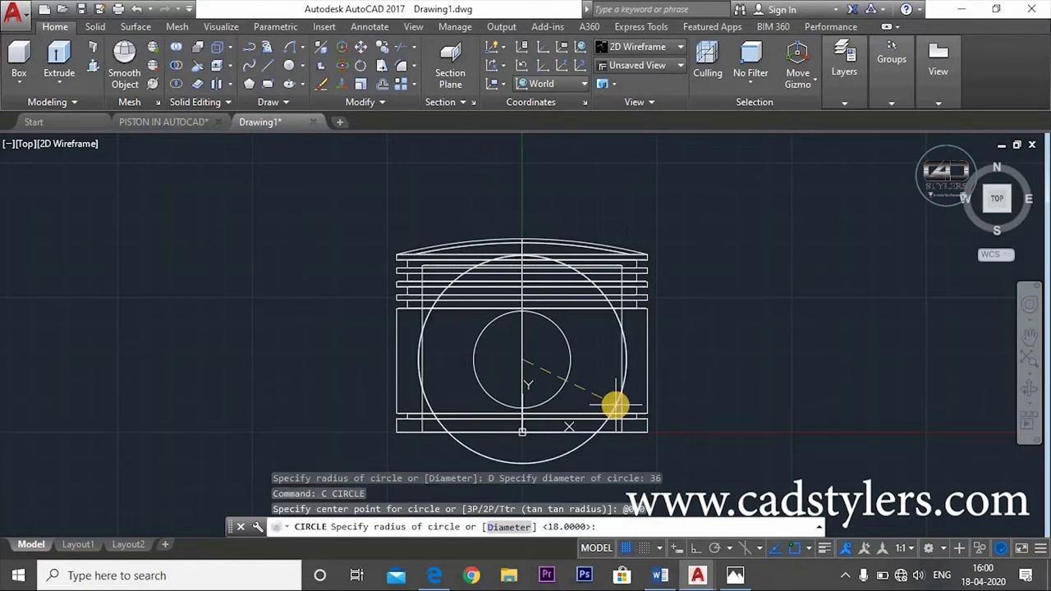
pyautogui.write('d')
pyautogui.press('Return')
pyautogui.write('22')
pyautogui.press('Return')
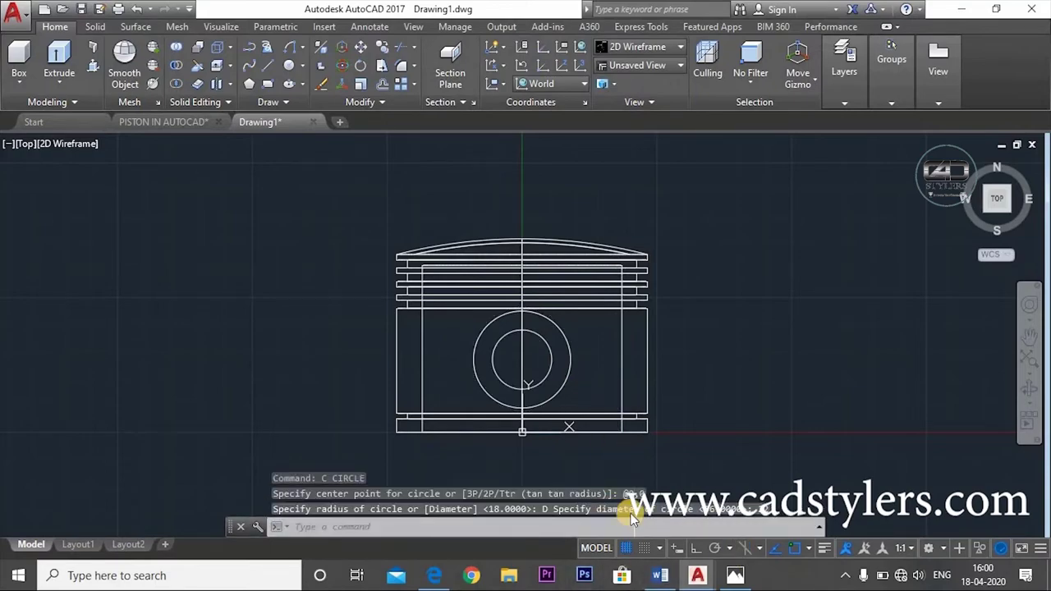
# Orbit the piston through several viewpoints, including from below, then return to the top view
pyautogui.moveTo(610, 446)
pyautogui.keyDown('shift'); pyautogui.mouseDown(button='middle')
pyautogui.moveTo(601, 323)
pyautogui.moveTo(586, 270)
pyautogui.moveTo(572, 263)
pyautogui.moveTo(533, 281)
pyautogui.moveTo(514, 312)
pyautogui.moveTo(469, 440)
pyautogui.mouseUp(button='middle'); pyautogui.keyUp('shift')
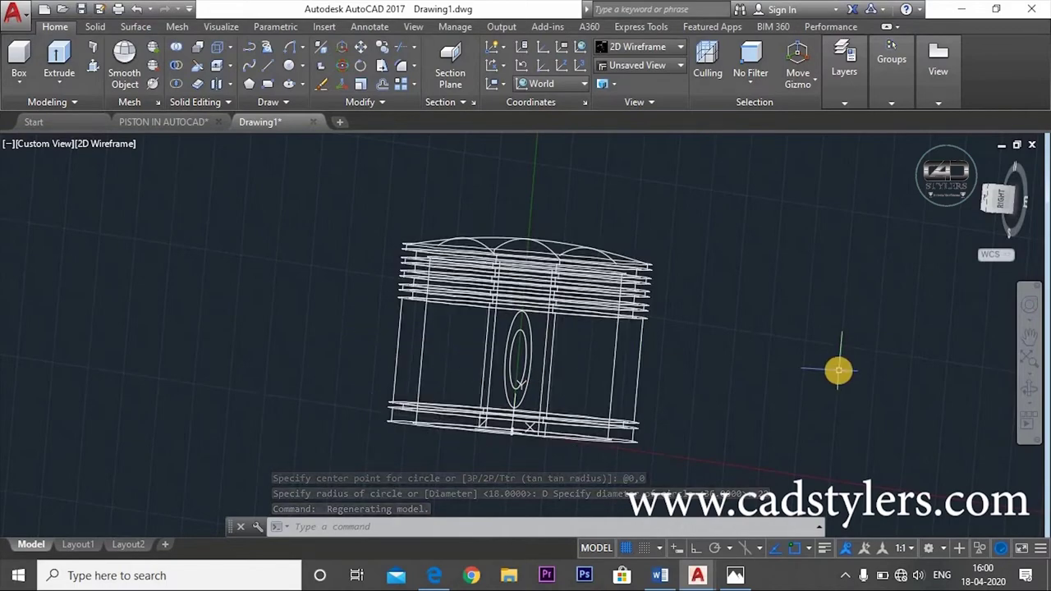
pyautogui.moveTo(814, 363)
pyautogui.keyDown('shift'); pyautogui.mouseDown(button='middle')
pyautogui.moveTo(736, 375)
pyautogui.moveTo(684, 364)
pyautogui.moveTo(708, 403)
pyautogui.moveTo(717, 277)
pyautogui.mouseUp(button='middle'); pyautogui.keyUp('shift')
pyautogui.moveTo(668, 314)
pyautogui.keyDown('shift'); pyautogui.mouseDown(button='middle')
pyautogui.moveTo(635, 324)
pyautogui.moveTo(665, 298)
pyautogui.moveTo(635, 370)
pyautogui.moveTo(669, 345)
pyautogui.moveTo(695, 357)
pyautogui.moveTo(671, 374)
pyautogui.moveTo(678, 399)
pyautogui.moveTo(706, 373)
pyautogui.moveTo(715, 394)
pyautogui.moveTo(697, 359)
pyautogui.mouseUp(button='middle'); pyautogui.keyUp('shift')
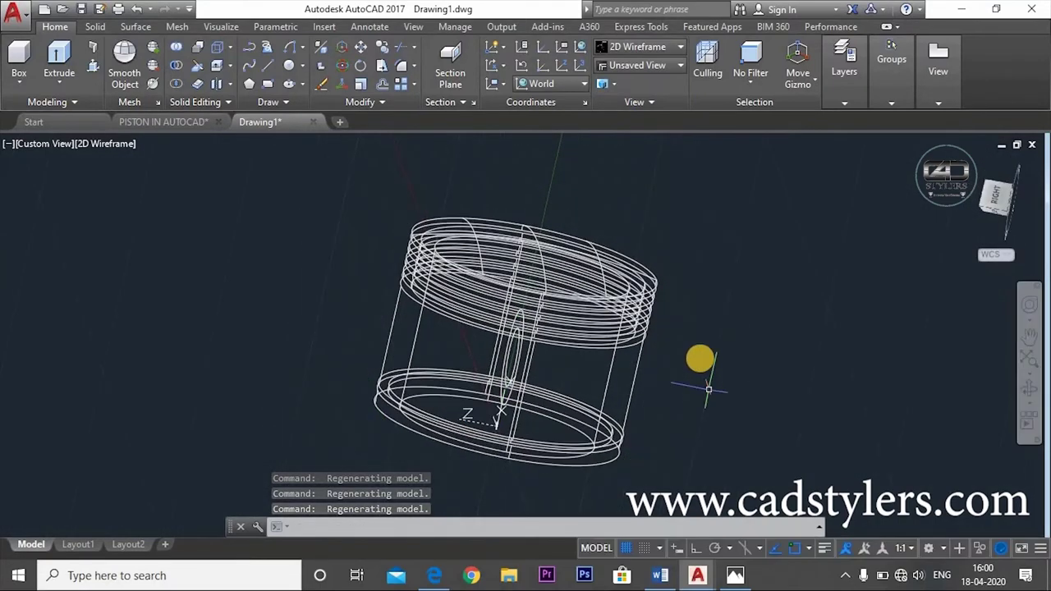
pyautogui.keyDown('shift'); pyautogui.moveTo(670, 313); pyautogui.dragTo(623, 387, button='middle'); pyautogui.keyUp('shift')
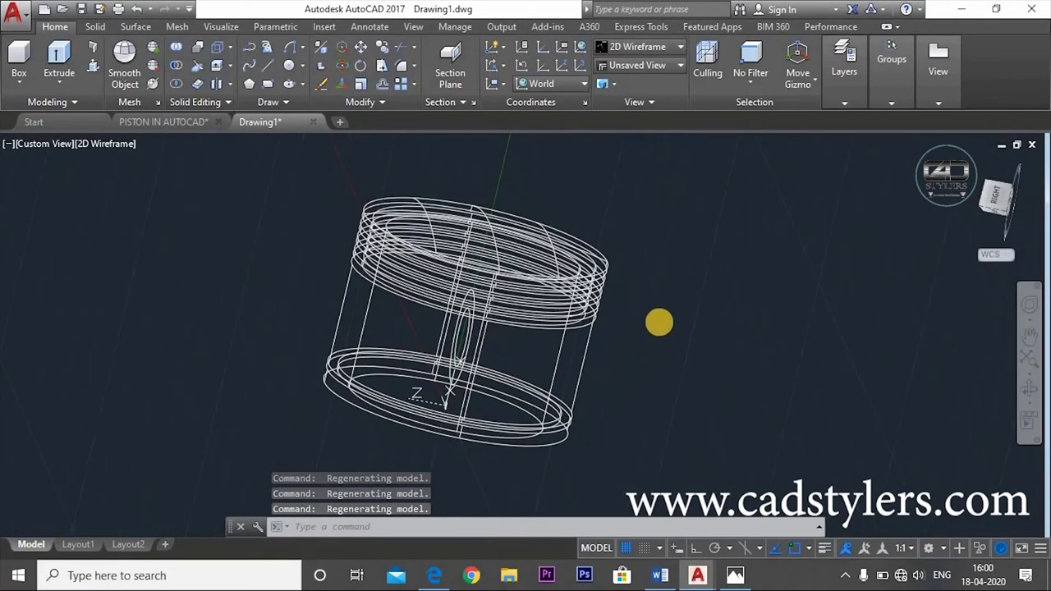
pyautogui.moveTo(638, 326)
pyautogui.keyDown('shift'); pyautogui.mouseDown(button='middle')
pyautogui.moveTo(560, 387)
pyautogui.moveTo(531, 346)
pyautogui.moveTo(633, 373)
pyautogui.mouseUp(button='middle'); pyautogui.keyUp('shift')
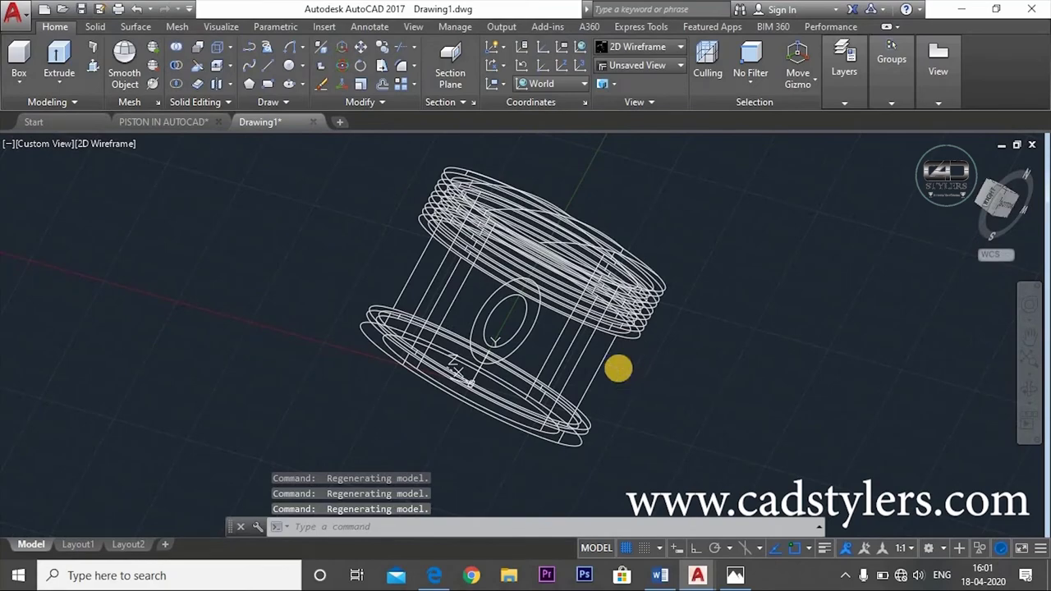
pyautogui.moveTo(708, 394)
pyautogui.keyDown('shift'); pyautogui.mouseDown(button='middle')
pyautogui.moveTo(610, 326)
pyautogui.moveTo(678, 300)
pyautogui.moveTo(615, 328)
pyautogui.moveTo(418, 333)
pyautogui.moveTo(749, 385)
pyautogui.mouseUp(button='middle'); pyautogui.keyUp('shift')
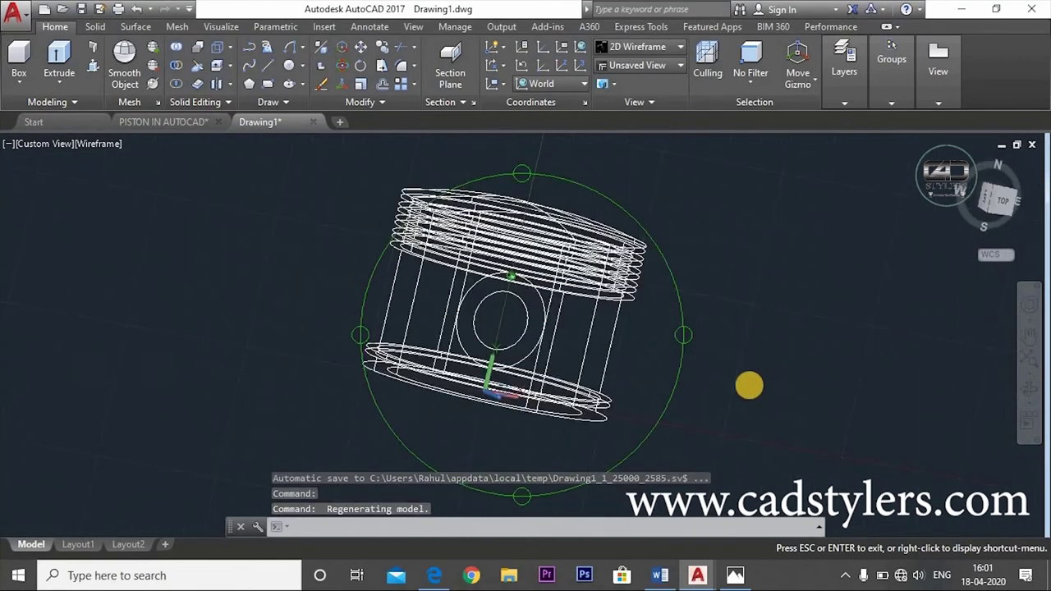
pyautogui.click(1000, 205)
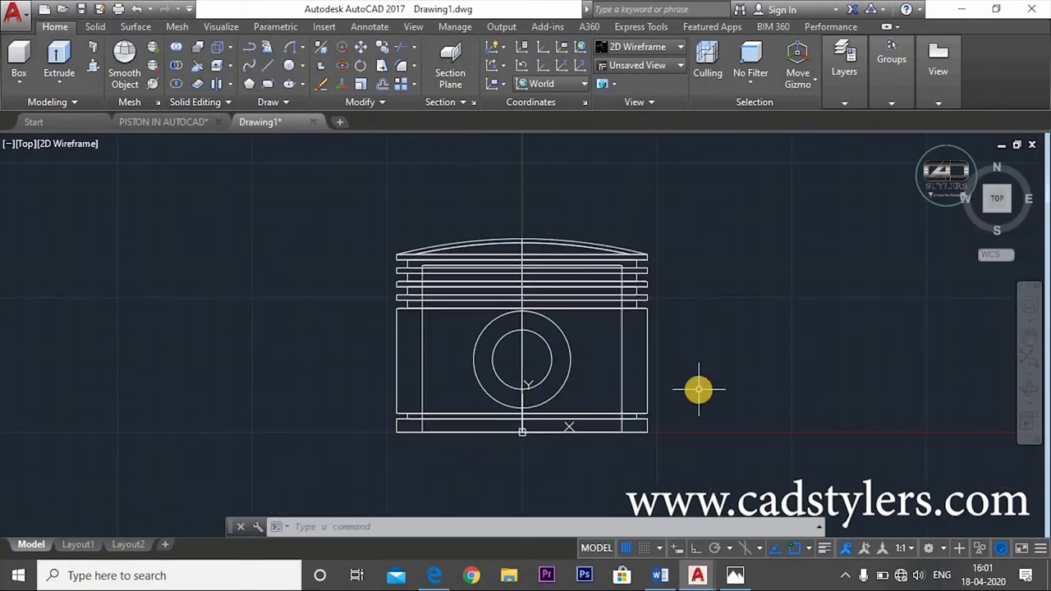
# Orbit again to inspect the circles, then snap to top view rotated so the piston stands upright
pyautogui.moveTo(702, 398)
pyautogui.keyDown('ctrl'); pyautogui.keyDown('shift'); pyautogui.mouseDown(button='middle')
pyautogui.moveTo(682, 303)
pyautogui.moveTo(629, 371)
pyautogui.moveTo(585, 339)
pyautogui.mouseUp(button='middle'); pyautogui.keyUp('shift'); pyautogui.keyUp('ctrl')
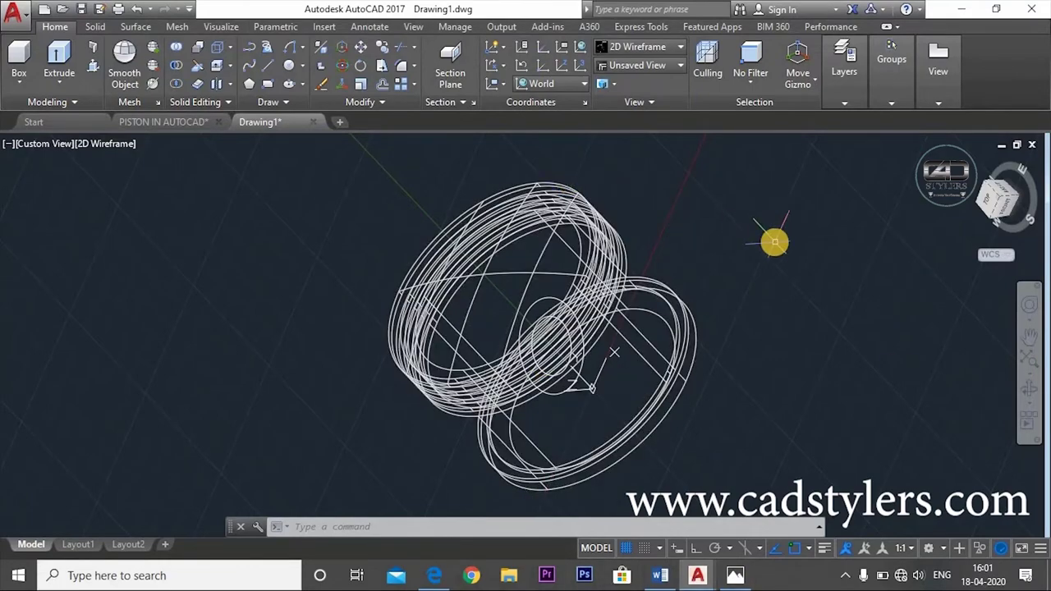
pyautogui.moveTo(757, 240)
pyautogui.keyDown('shift'); pyautogui.mouseDown(button='middle')
pyautogui.moveTo(708, 340)
pyautogui.moveTo(725, 290)
pyautogui.moveTo(811, 402)
pyautogui.mouseUp(button='middle'); pyautogui.keyUp('shift')
pyautogui.moveTo(821, 356)
pyautogui.keyDown('shift'); pyautogui.mouseDown(button='middle')
pyautogui.moveTo(797, 389)
pyautogui.moveTo(778, 321)
pyautogui.moveTo(772, 337)
pyautogui.mouseUp(button='middle'); pyautogui.keyUp('shift')
pyautogui.moveTo(742, 266)
pyautogui.keyDown('shift'); pyautogui.mouseDown(button='middle')
pyautogui.moveTo(711, 326)
pyautogui.moveTo(770, 341)
pyautogui.mouseUp(button='middle'); pyautogui.keyUp('shift')
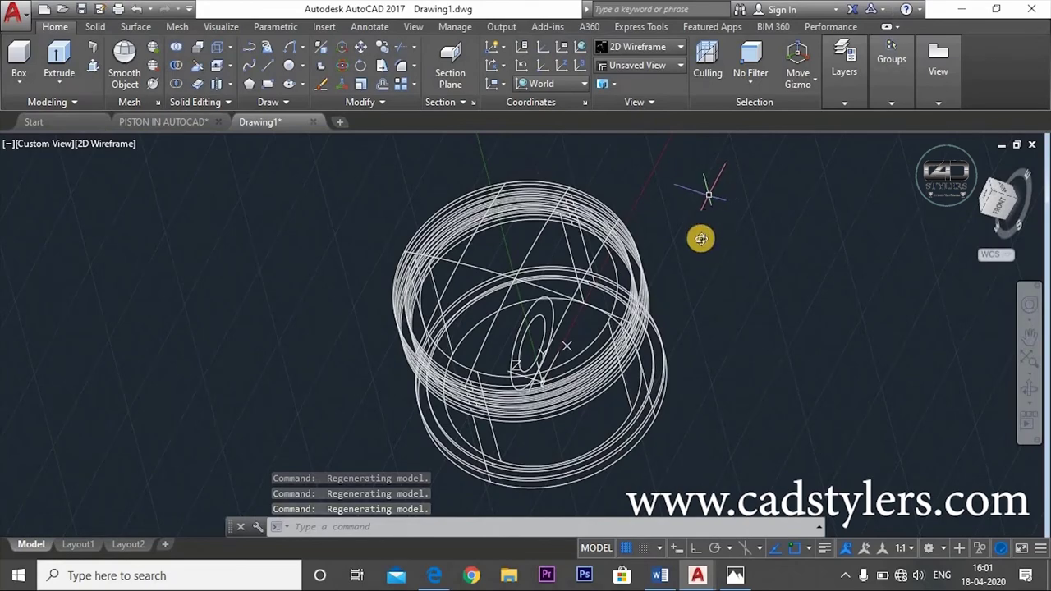
pyautogui.moveTo(698, 238)
pyautogui.keyDown('shift'); pyautogui.mouseDown(button='middle')
pyautogui.moveTo(525, 295)
pyautogui.moveTo(495, 258)
pyautogui.moveTo(662, 371)
pyautogui.mouseUp(button='middle'); pyautogui.keyUp('shift')
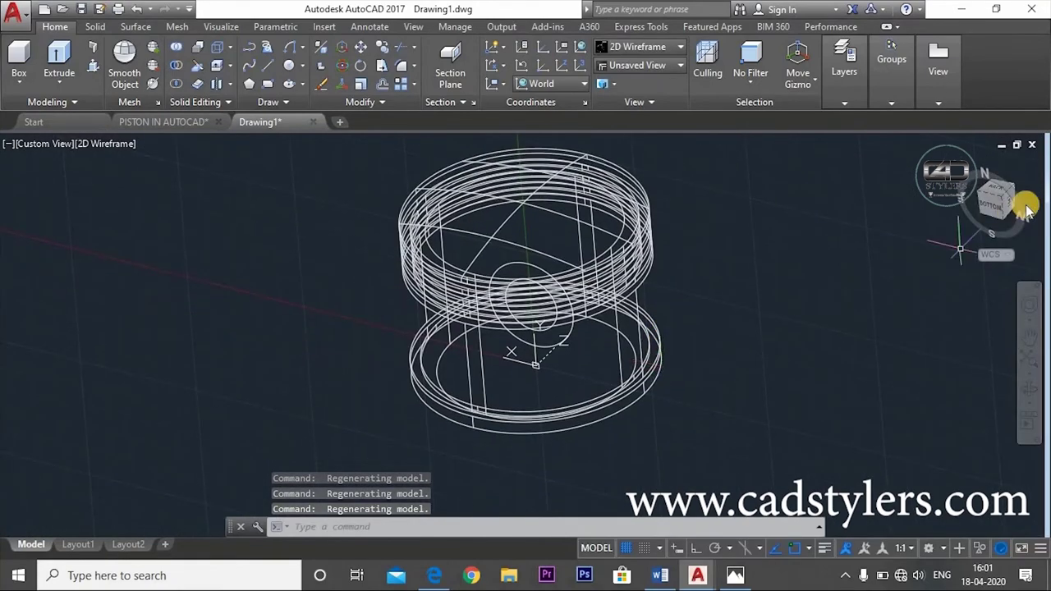
pyautogui.keyDown('shift'); pyautogui.moveTo(926, 254); pyautogui.dragTo(931, 310, button='middle'); pyautogui.keyUp('shift')
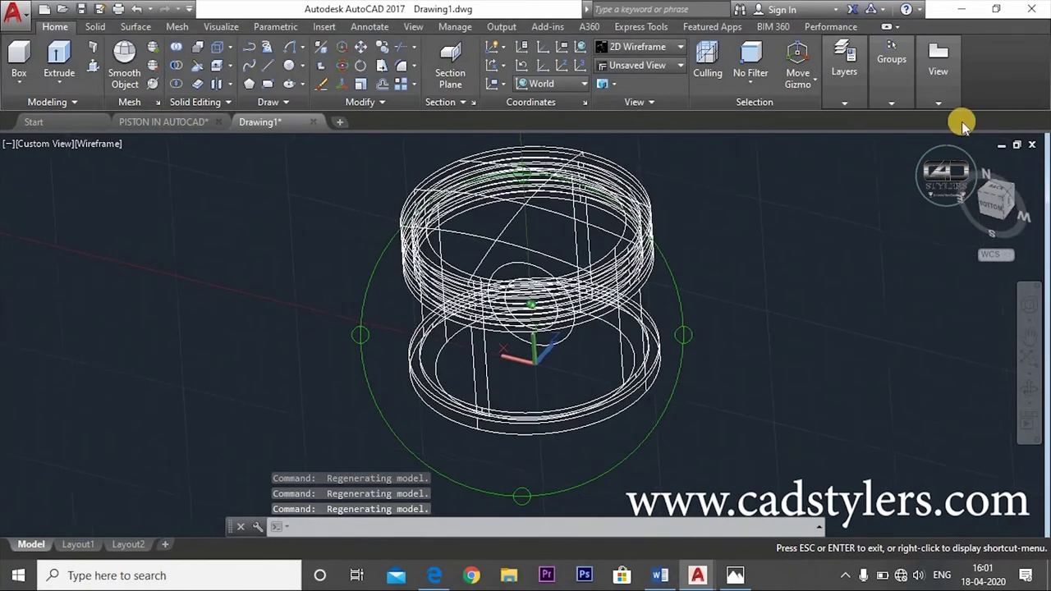
pyautogui.click(996, 197)
pyautogui.click(1015, 167)
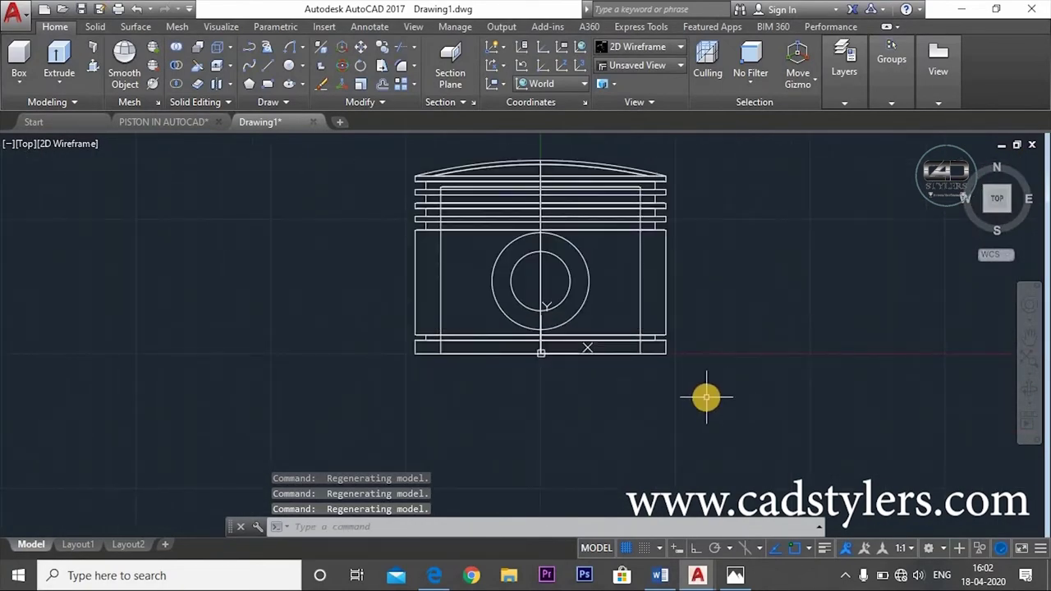
# Start copying both pin-boss circles, using the origin 0,0 as base point
pyautogui.keyDown('shift'); pyautogui.moveTo(394, 336); pyautogui.dragTo(460, 374, button='middle'); pyautogui.keyUp('shift')
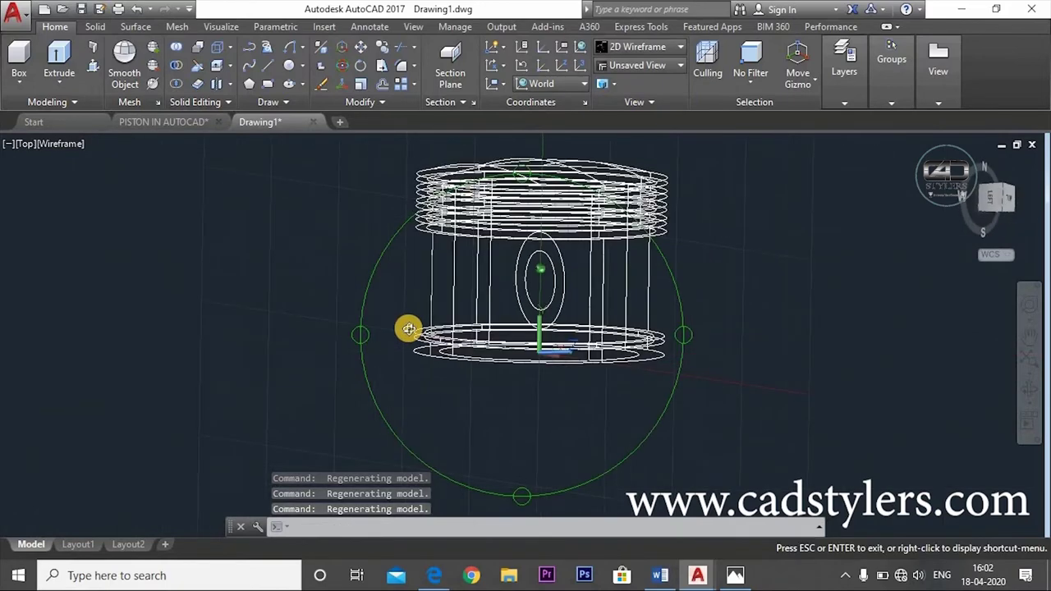
pyautogui.press('Escape')
pyautogui.write('co')
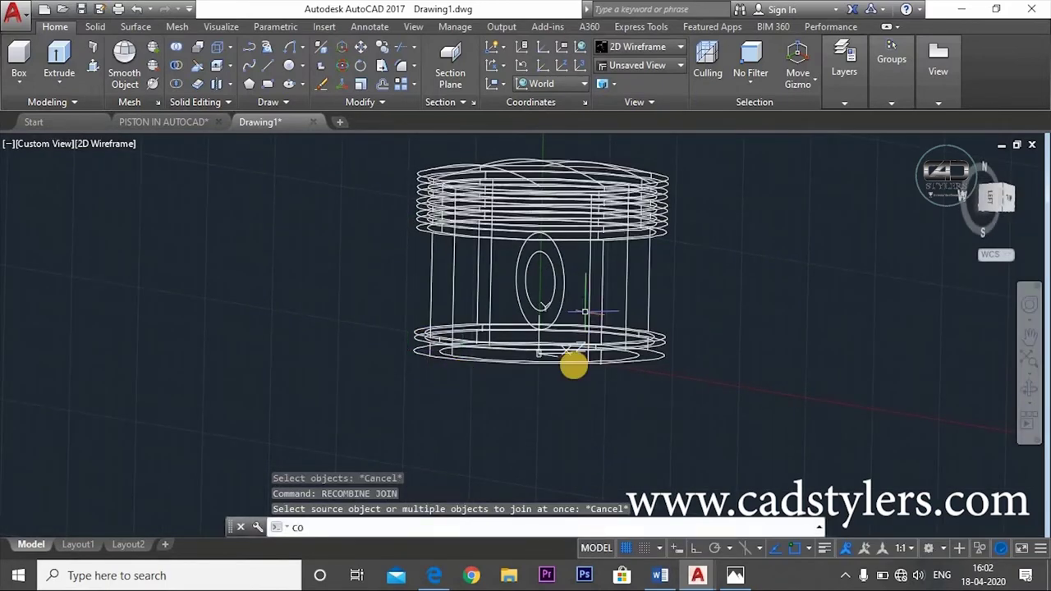
pyautogui.press('Return')
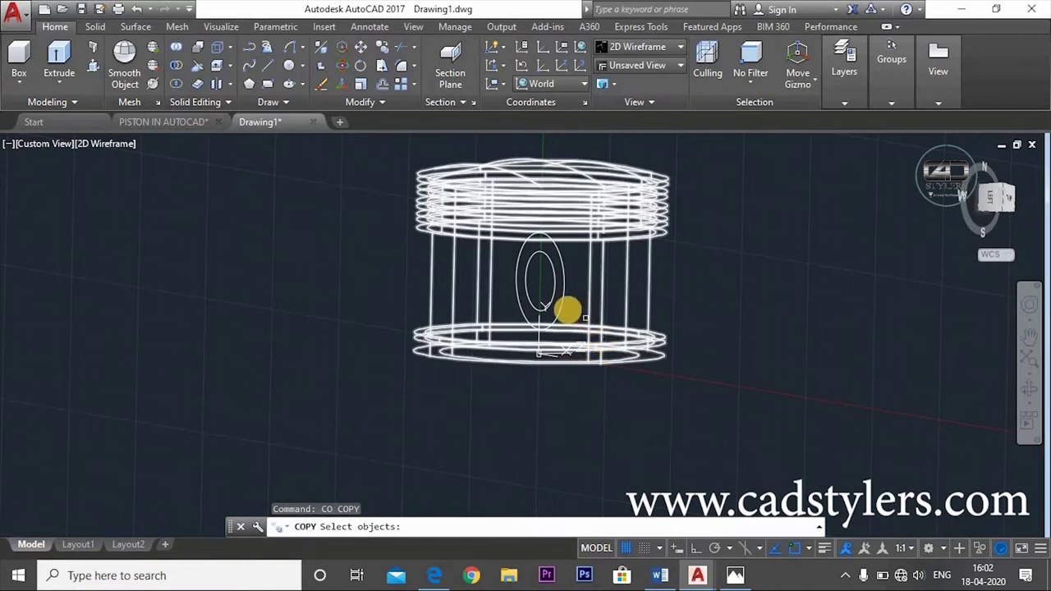
pyautogui.click(547, 301)
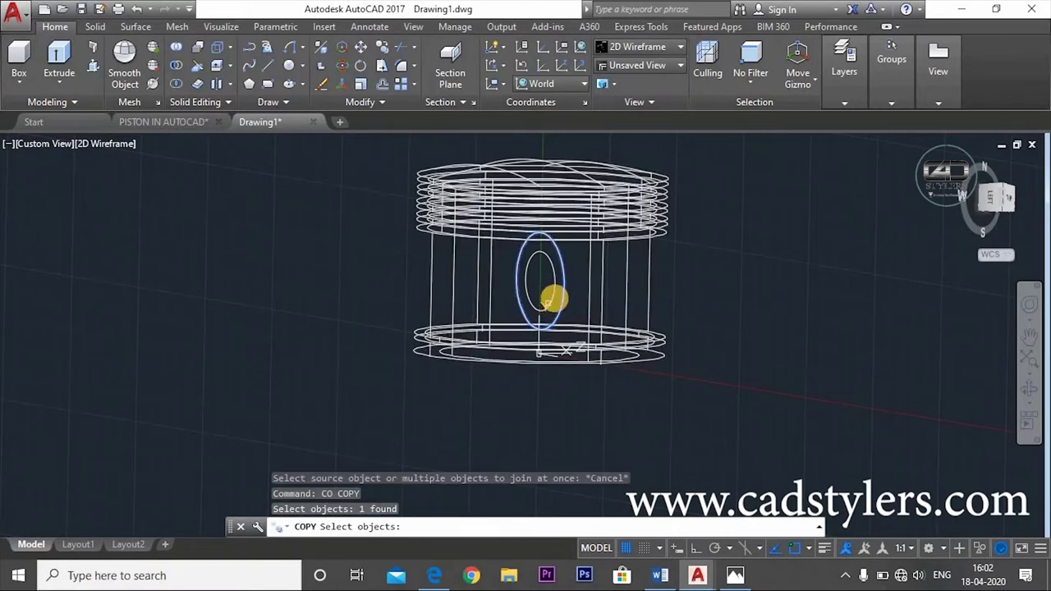
pyautogui.click(554, 298)
pyautogui.press('Return')
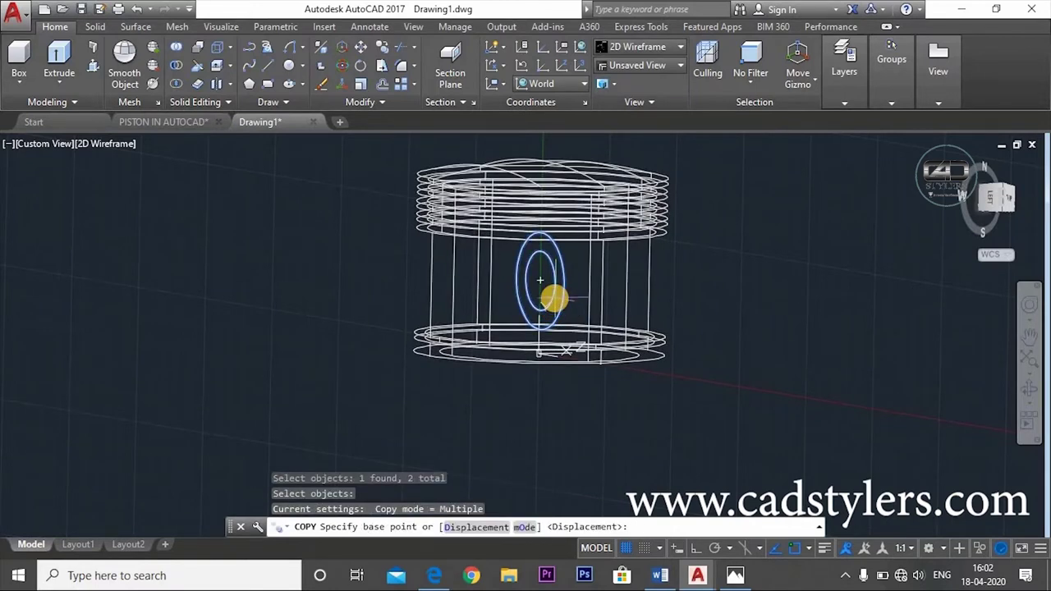
pyautogui.press('Return')
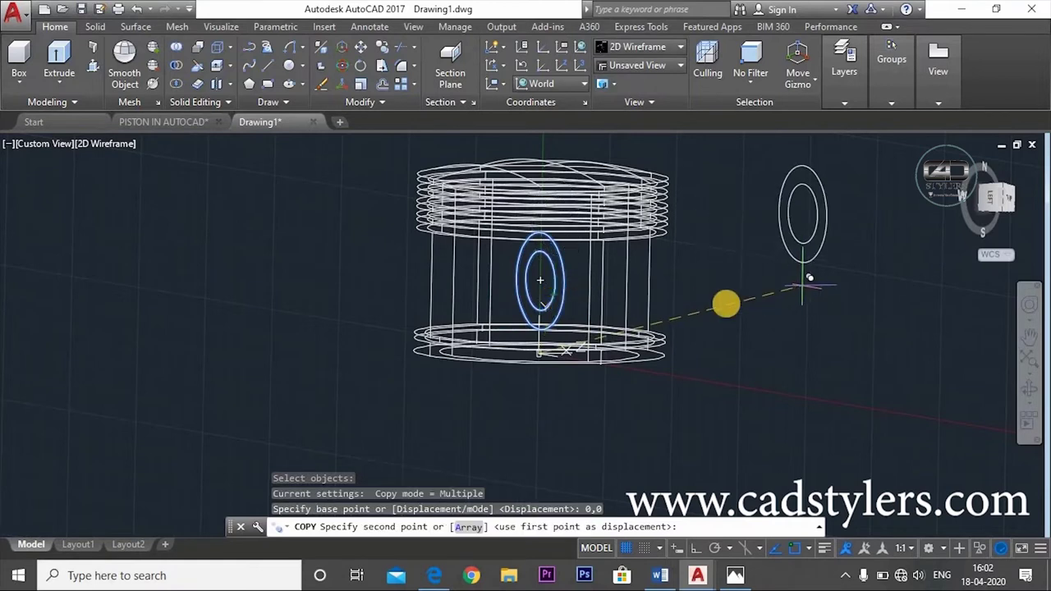
# Turn Ortho on, view the piston side-on, and bring up the reference drawing in Photos
pyautogui.click(678, 549)
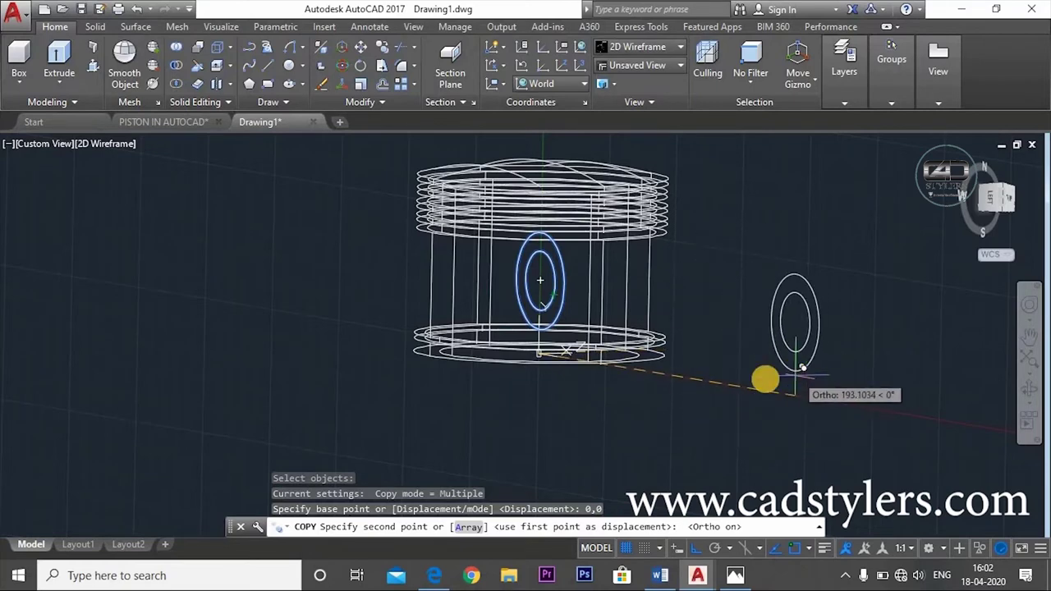
pyautogui.keyDown('shift'); pyautogui.moveTo(763, 375); pyautogui.dragTo(653, 213, button='middle'); pyautogui.keyUp('shift')
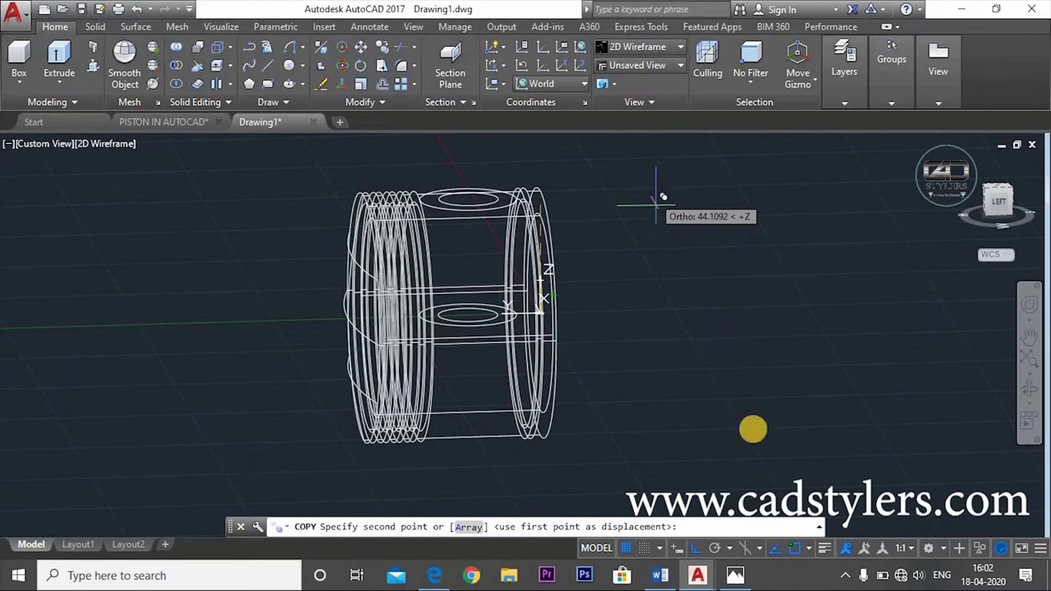
pyautogui.click(735, 574)
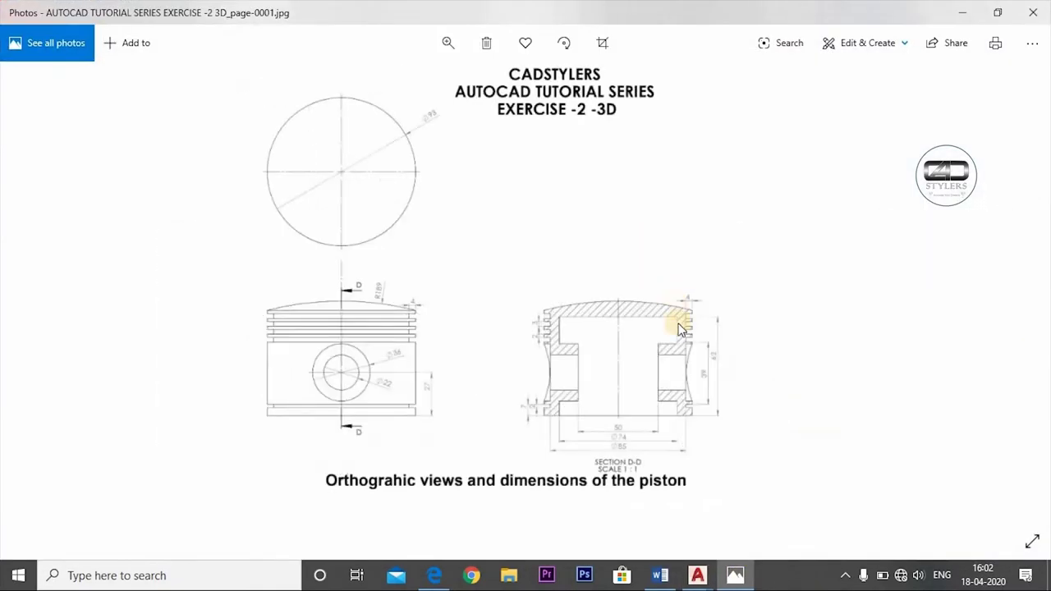
# Zoom into the reference drawing in Photos to read the piston dimensions, then switch back to AutoCAD
pyautogui.scroll(2, 611, 374)
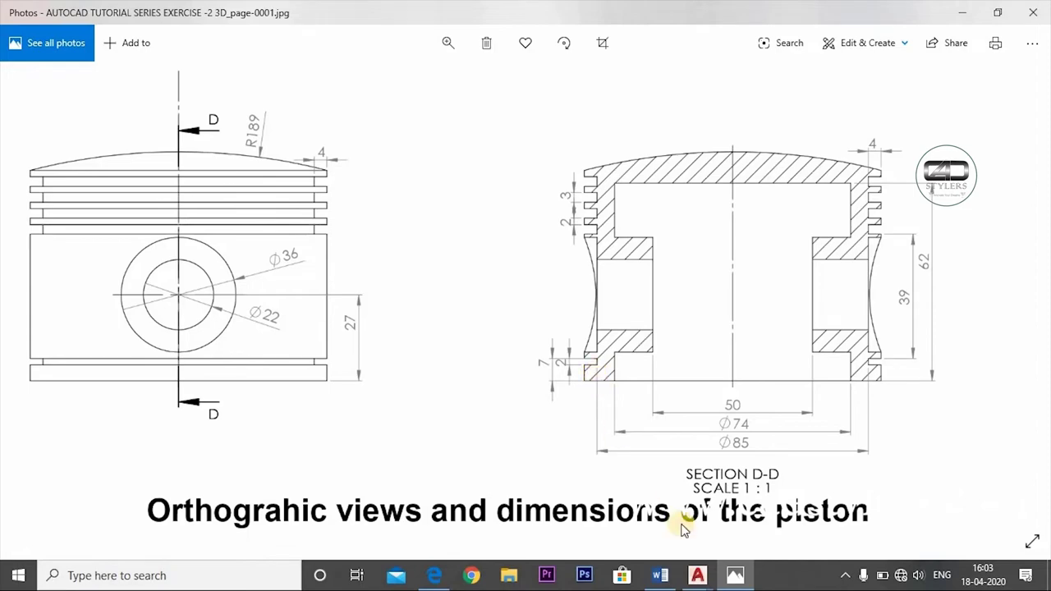
pyautogui.click(697, 575)
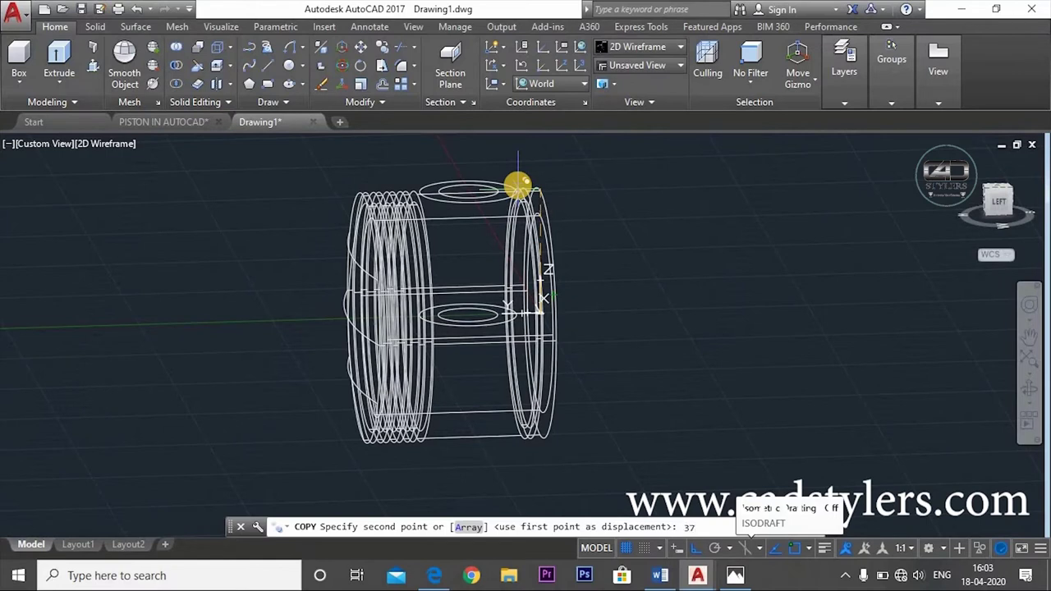
# Place the pin-boss circle copy 37 units along the pin axis and orbit to check it
pyautogui.press('Return')
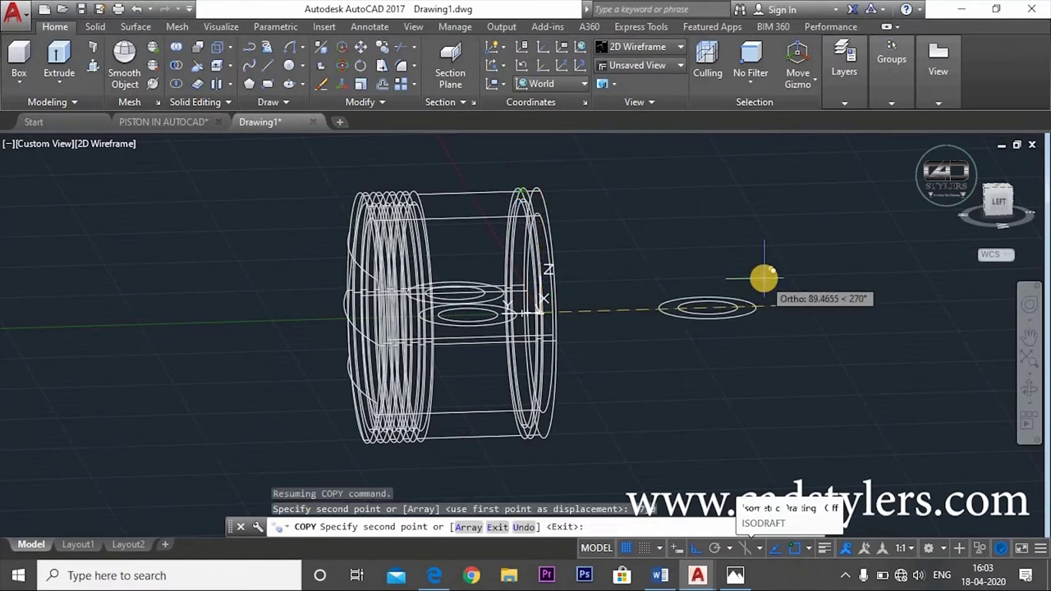
pyautogui.keyDown('shift'); pyautogui.moveTo(741, 289); pyautogui.dragTo(643, 367, button='middle'); pyautogui.keyUp('shift')
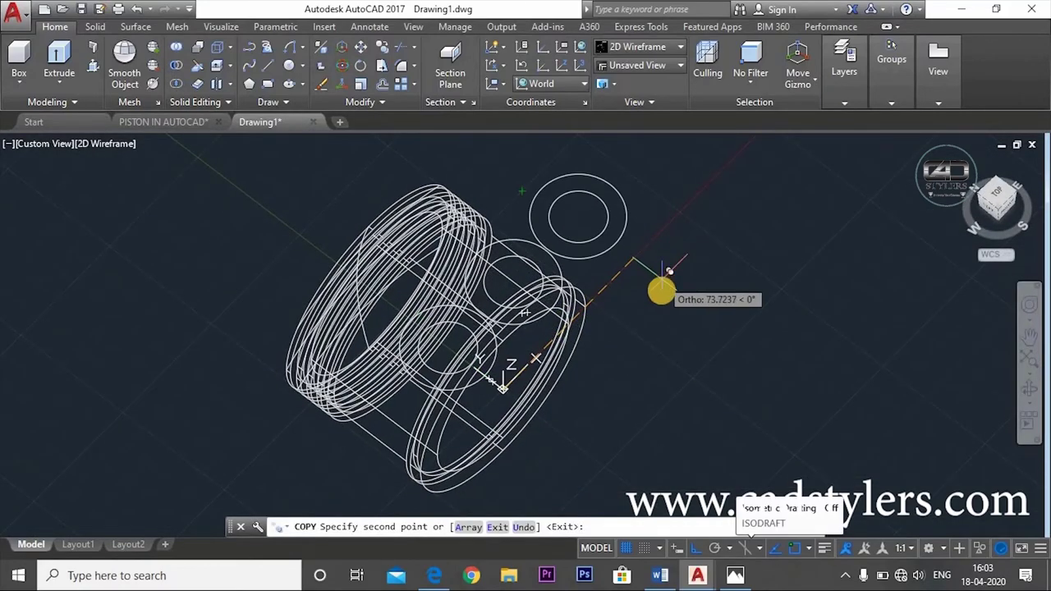
pyautogui.moveTo(673, 307)
pyautogui.keyDown('shift'); pyautogui.mouseDown(button='middle')
pyautogui.moveTo(714, 273)
pyautogui.moveTo(591, 340)
pyautogui.moveTo(600, 263)
pyautogui.mouseUp(button='middle'); pyautogui.keyUp('shift')
pyautogui.moveTo(407, 234)
pyautogui.keyDown('ctrl'); pyautogui.keyDown('shift'); pyautogui.mouseDown(button='middle')
pyautogui.moveTo(445, 208)
pyautogui.moveTo(414, 244)
pyautogui.moveTo(452, 230)
pyautogui.mouseUp(button='middle'); pyautogui.keyUp('shift'); pyautogui.keyUp('ctrl')
# Set the Left view with the piston crown facing up, then tilt it into a 3D view
pyautogui.moveTo(993, 197); pyautogui.dragTo(997, 205)
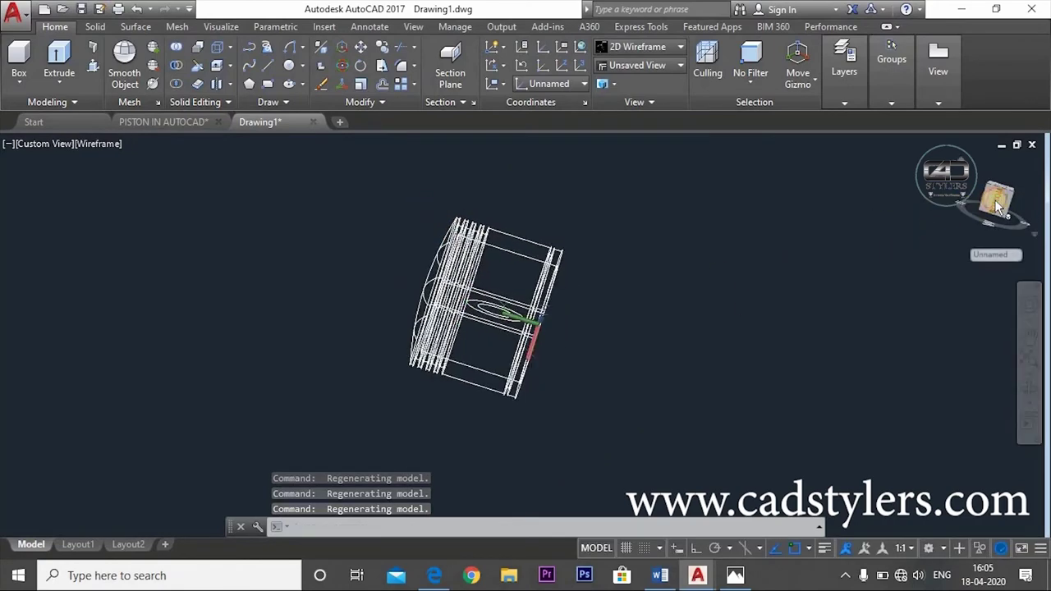
pyautogui.click(997, 205)
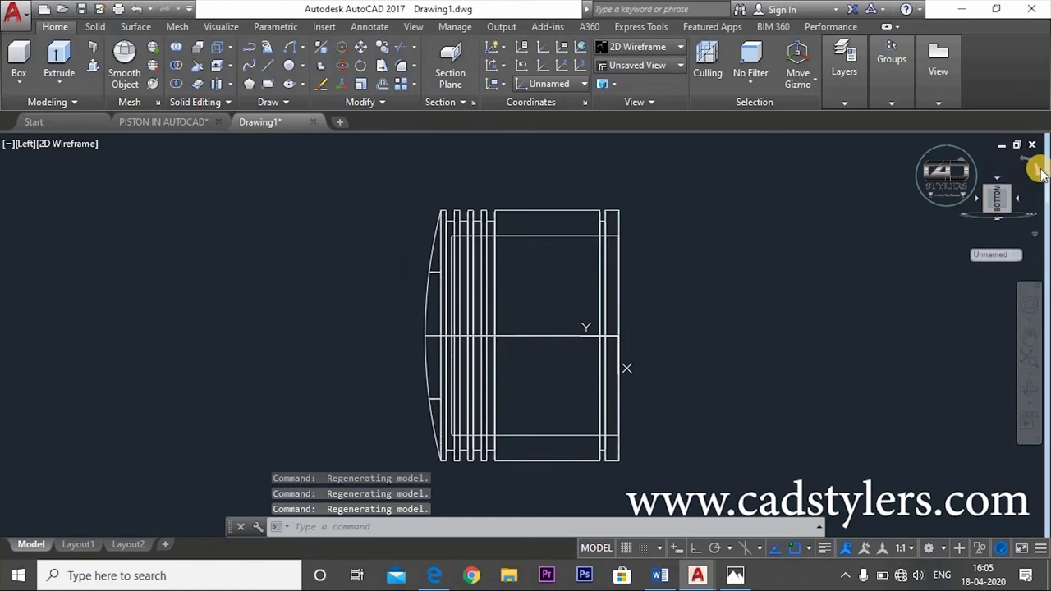
pyautogui.click(1036, 170)
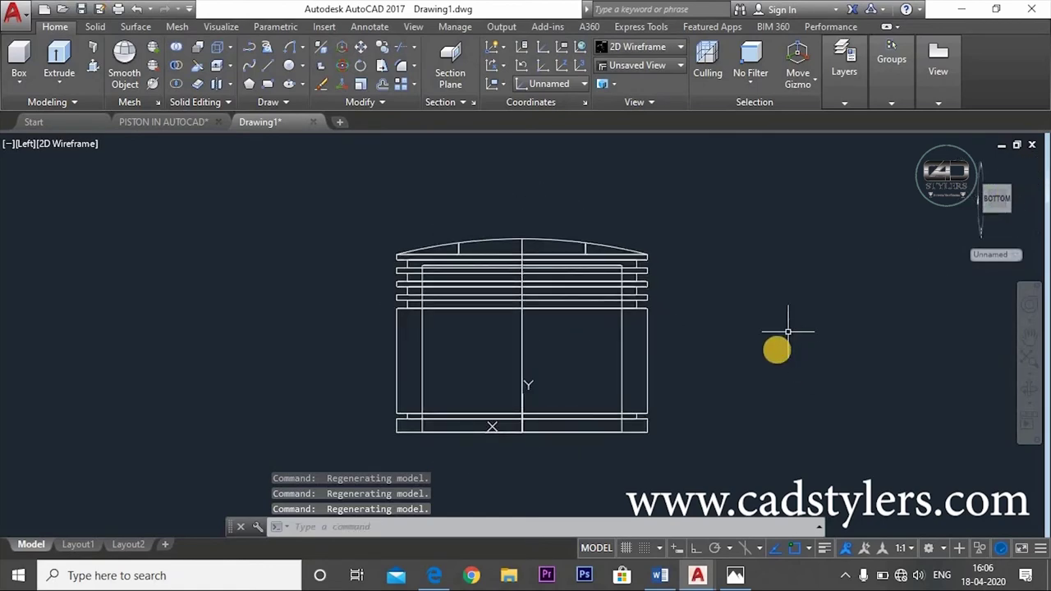
pyautogui.moveTo(750, 375)
pyautogui.keyDown('ctrl'); pyautogui.keyDown('shift'); pyautogui.mouseDown(button='middle')
pyautogui.moveTo(738, 342)
pyautogui.moveTo(705, 359)
pyautogui.mouseUp(button='middle'); pyautogui.keyUp('shift'); pyautogui.keyUp('ctrl')
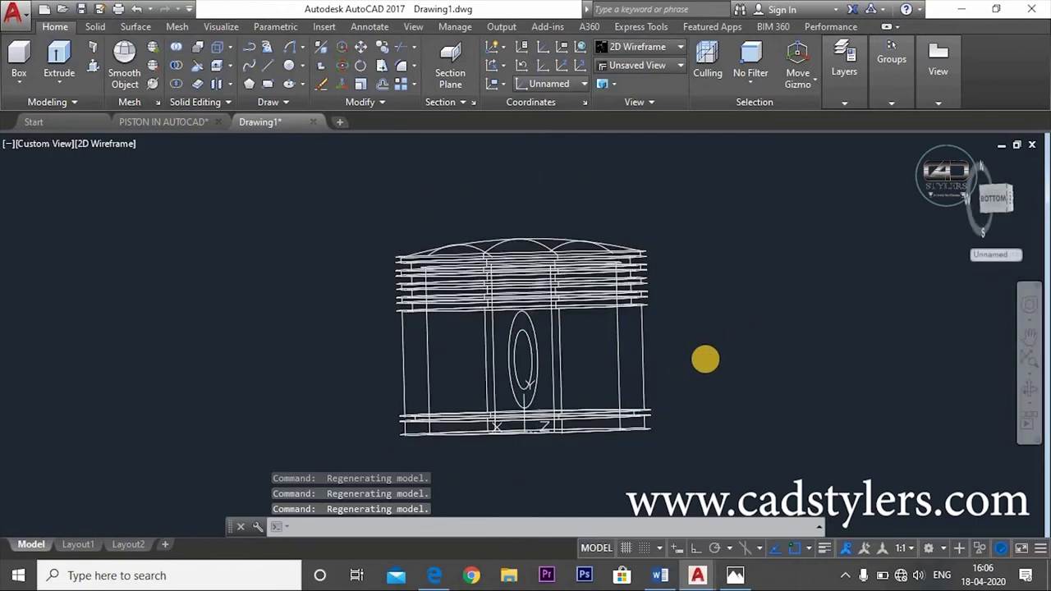
# Copy both pin-hole ellipses from base 0,0 to 42.5, -42.5, 37 and -37 along the axis
pyautogui.write('co')
pyautogui.press('Return')
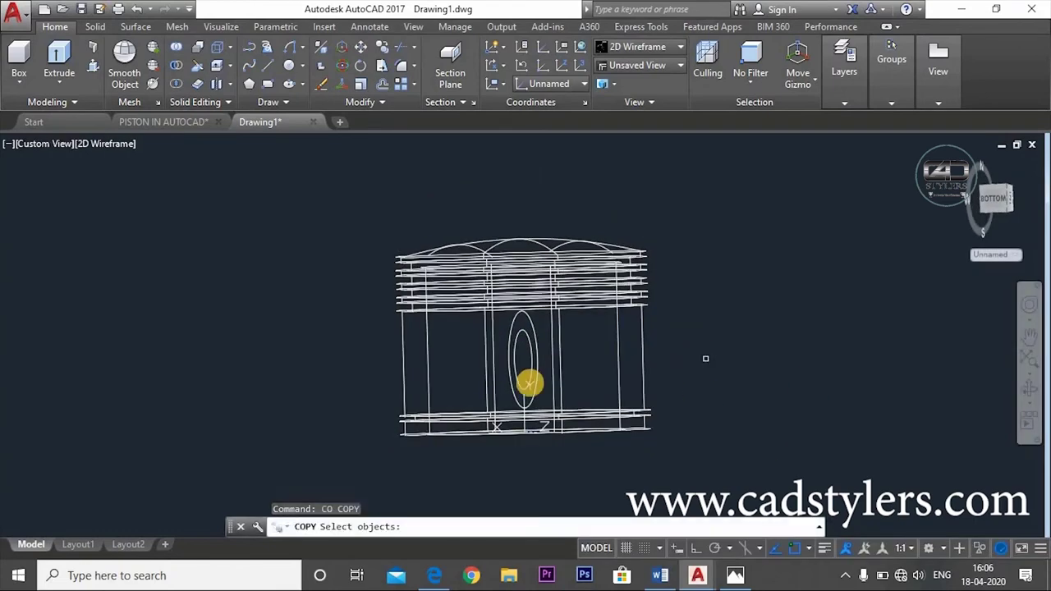
pyautogui.click(519, 384)
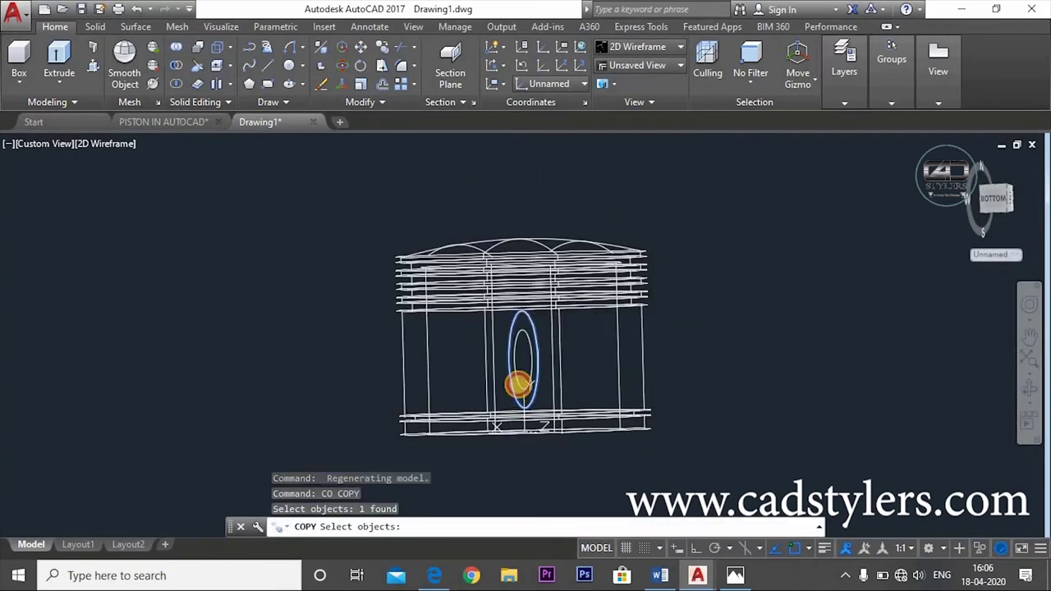
pyautogui.click(519, 383)
pyautogui.press('Return')
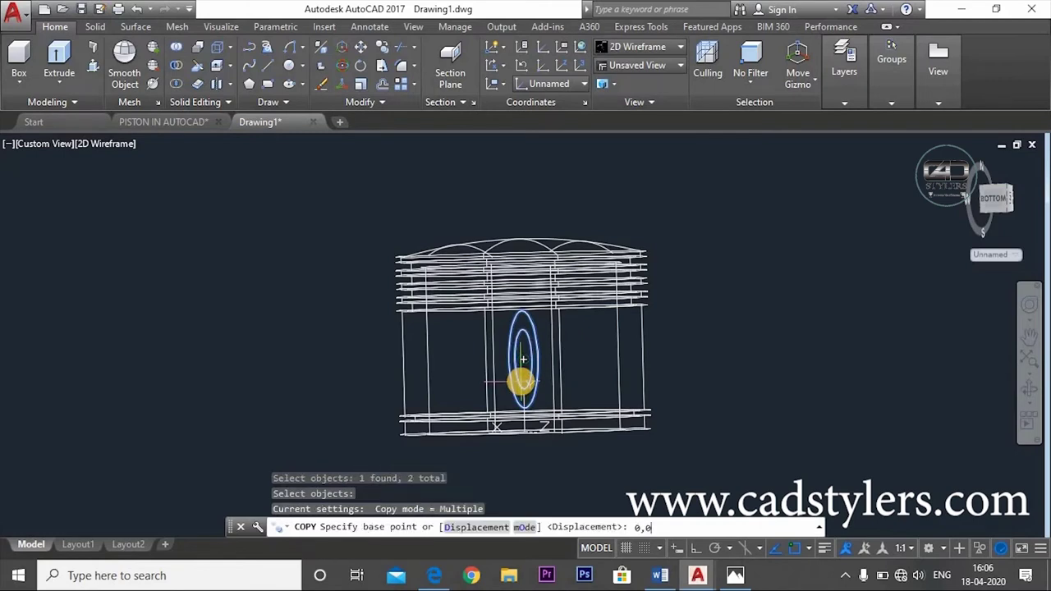
pyautogui.press('Return')
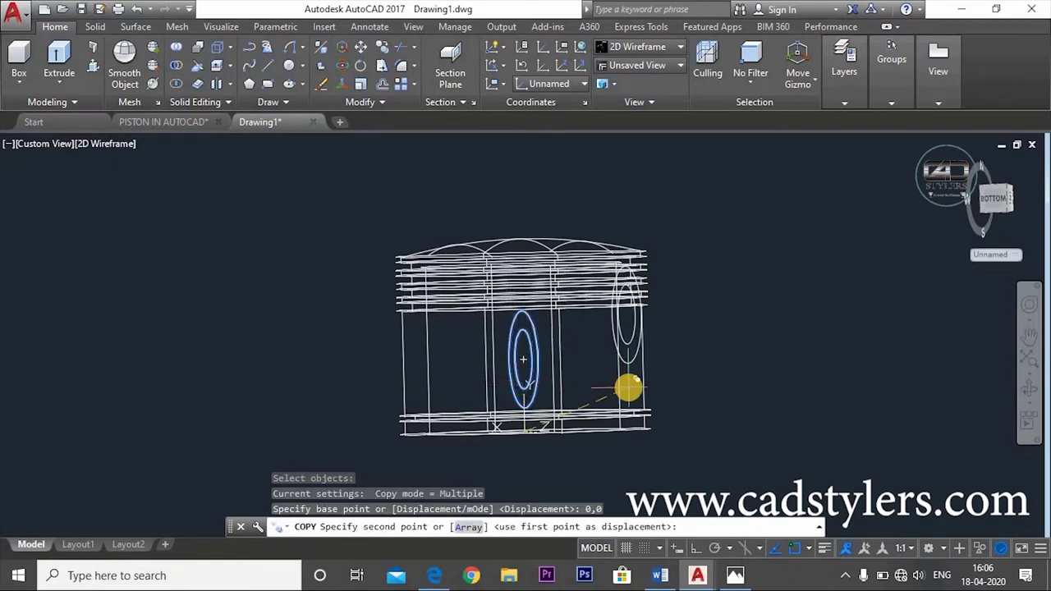
pyautogui.write('42')
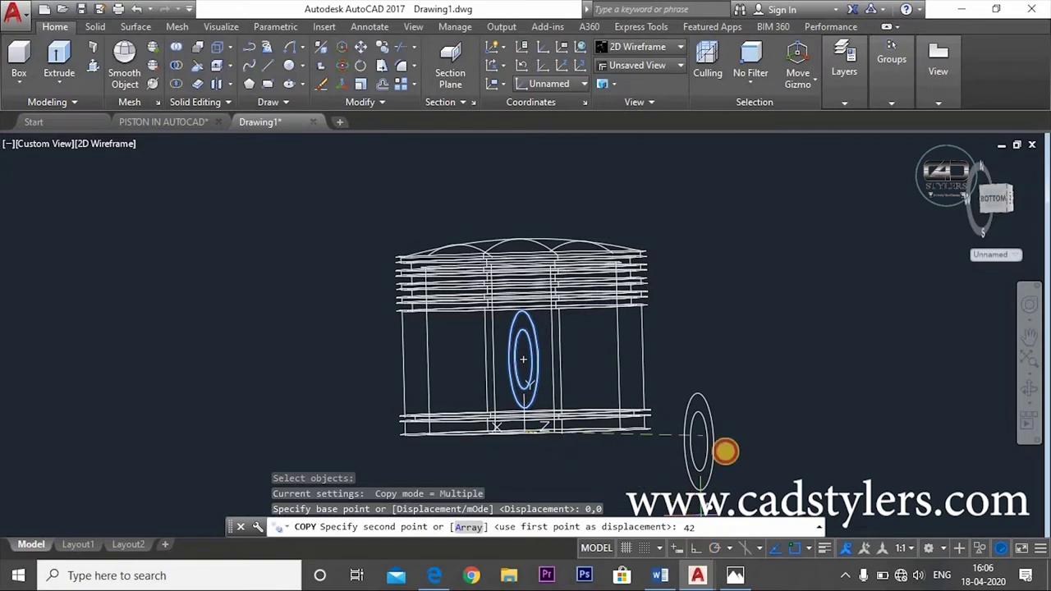
pyautogui.write('.5')
pyautogui.press('Return')
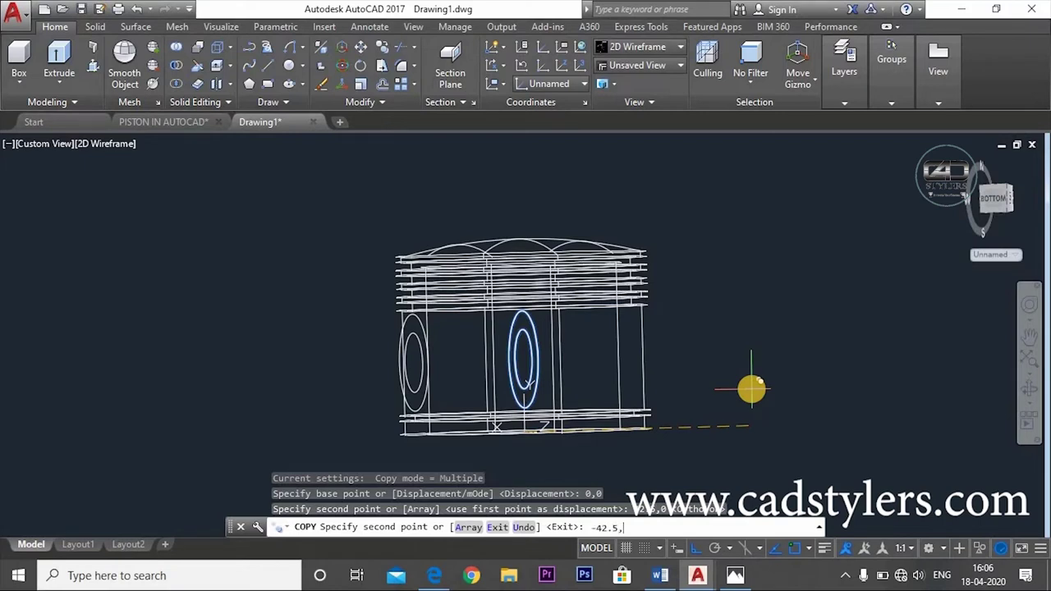
pyautogui.press('Return')
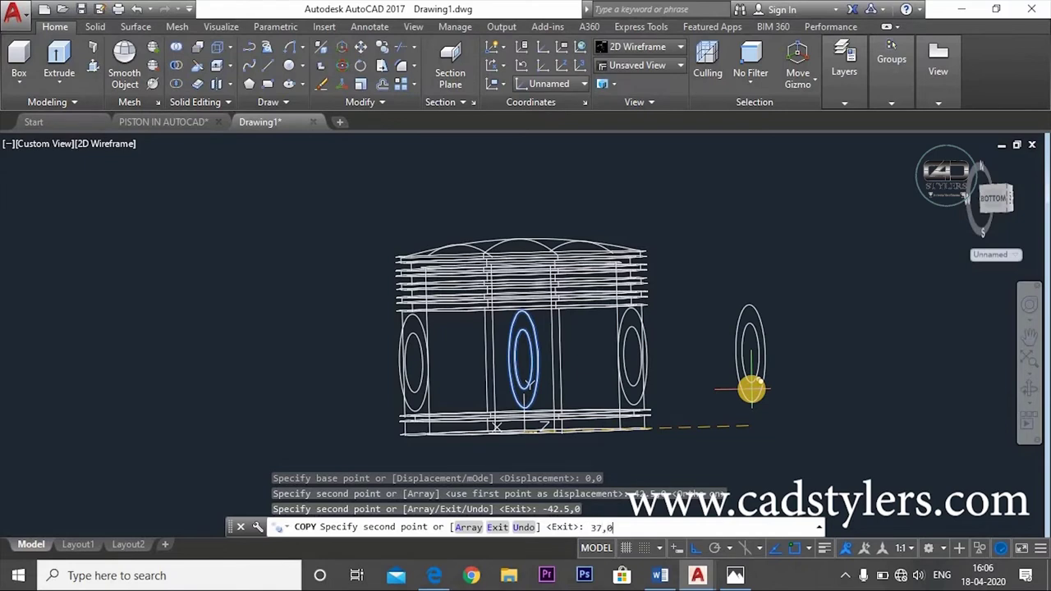
pyautogui.press('Return')
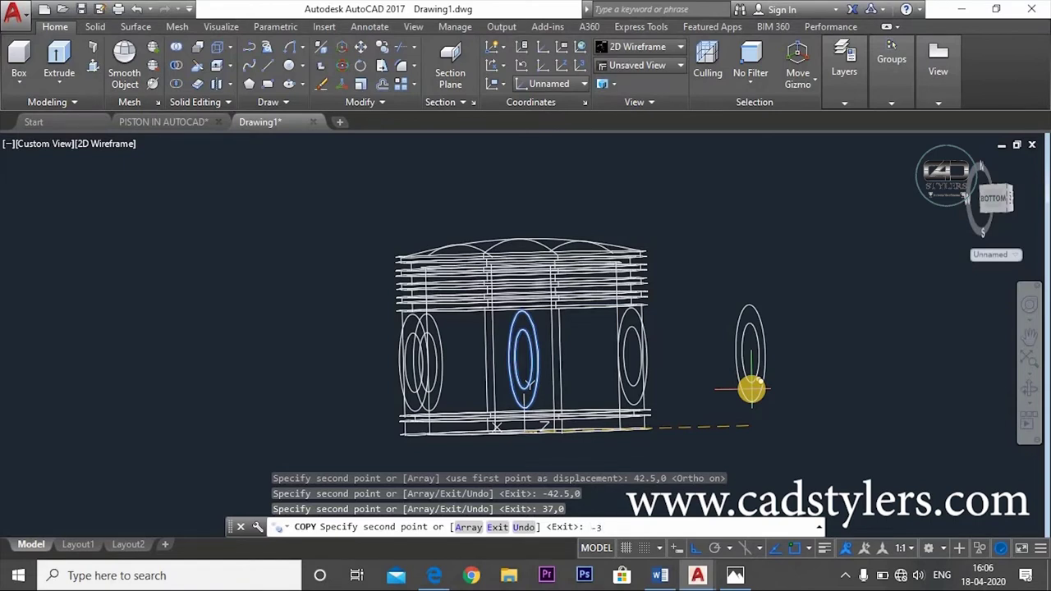
pyautogui.press('Return')
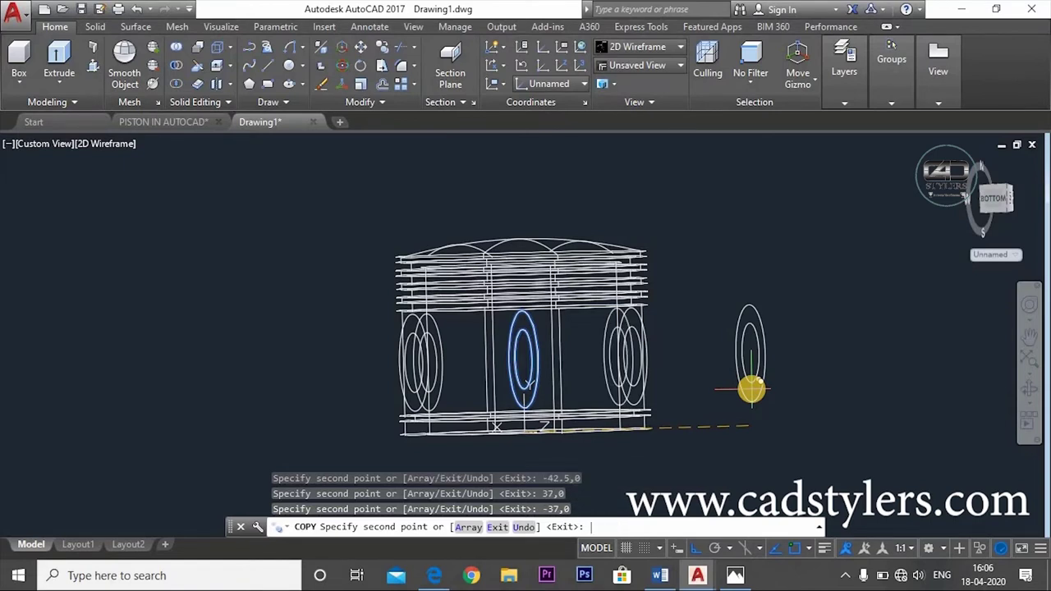
pyautogui.press('Escape')
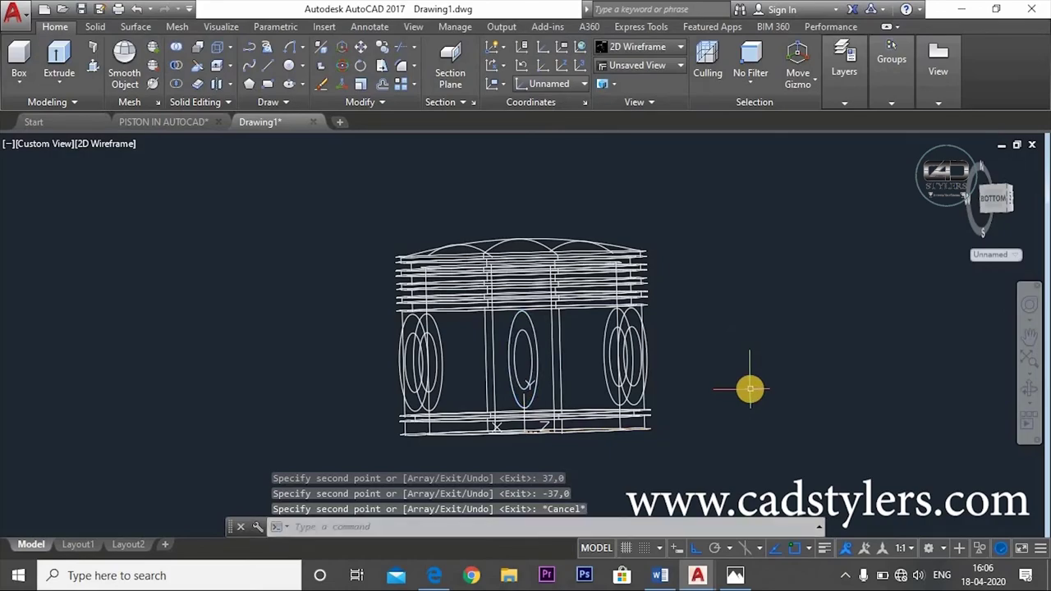
# Tilt the piston so both side pin-boss circles are exposed, cancelling the stray extrusion
pyautogui.moveTo(728, 401)
pyautogui.keyDown('shift'); pyautogui.mouseDown(button='middle')
pyautogui.moveTo(696, 336)
pyautogui.moveTo(605, 403)
pyautogui.moveTo(563, 399)
pyautogui.moveTo(547, 364)
pyautogui.mouseUp(button='middle'); pyautogui.keyUp('shift')
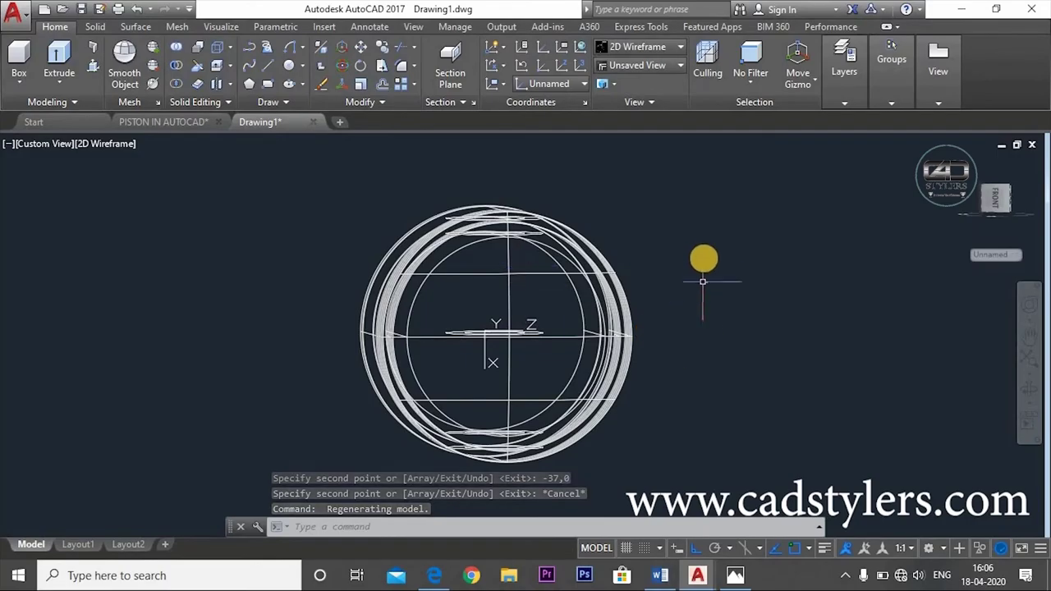
pyautogui.moveTo(703, 258)
pyautogui.keyDown('shift'); pyautogui.mouseDown(button='middle')
pyautogui.moveTo(715, 375)
pyautogui.moveTo(679, 376)
pyautogui.moveTo(714, 353)
pyautogui.moveTo(594, 315)
pyautogui.moveTo(547, 241)
pyautogui.moveTo(643, 367)
pyautogui.moveTo(563, 282)
pyautogui.moveTo(640, 438)
pyautogui.moveTo(593, 394)
pyautogui.moveTo(515, 407)
pyautogui.moveTo(699, 328)
pyautogui.moveTo(610, 427)
pyautogui.moveTo(638, 347)
pyautogui.moveTo(616, 225)
pyautogui.mouseUp(button='middle'); pyautogui.keyUp('shift')
pyautogui.press('Escape')
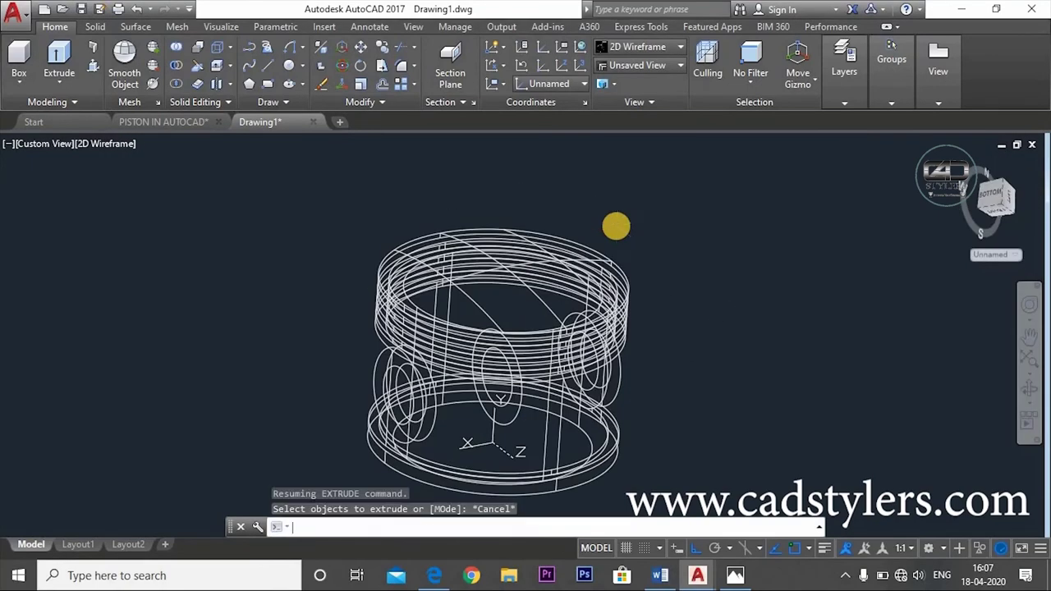
pyautogui.keyDown('shift'); pyautogui.middleClick(574, 263); pyautogui.keyUp('shift')
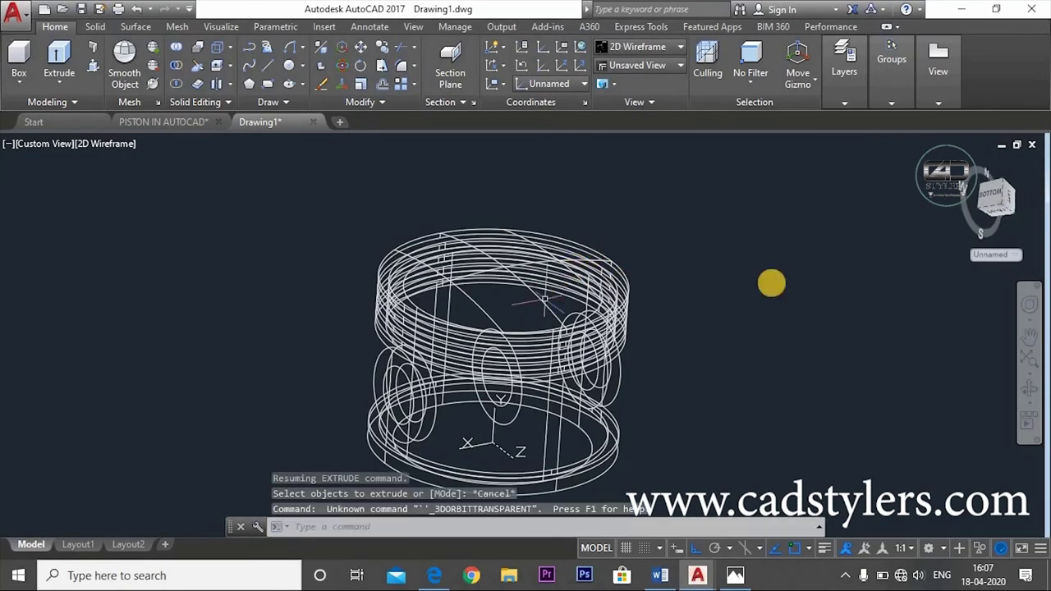
pyautogui.moveTo(664, 242)
pyautogui.keyDown('ctrl'); pyautogui.keyDown('shift'); pyautogui.mouseDown(button='middle')
pyautogui.moveTo(647, 267)
pyautogui.moveTo(573, 309)
pyautogui.moveTo(521, 279)
pyautogui.moveTo(415, 301)
pyautogui.mouseUp(button='middle'); pyautogui.keyUp('shift'); pyautogui.keyUp('ctrl')
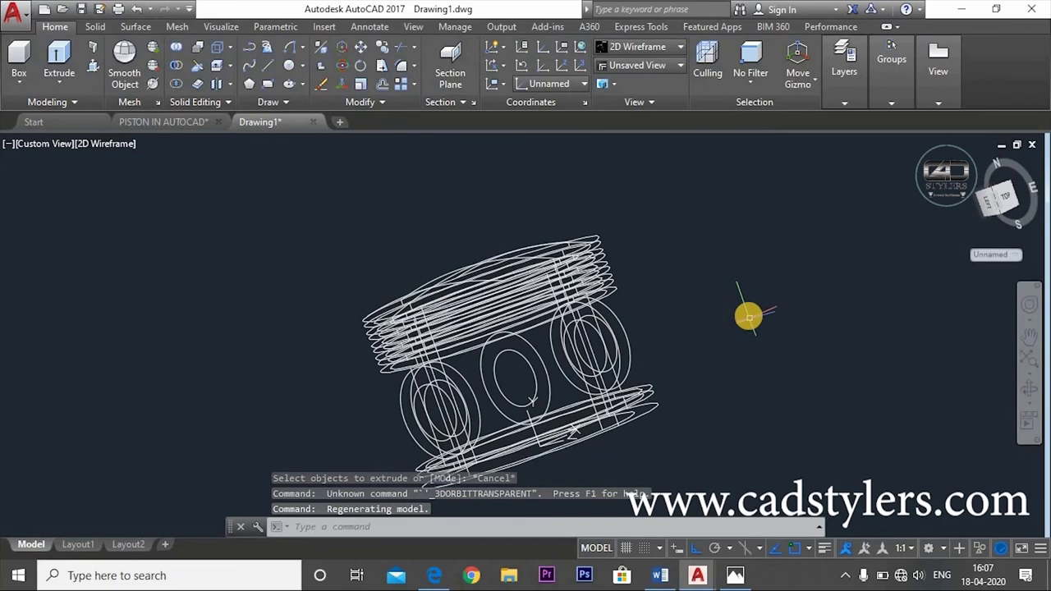
# Extrude the left and right outer pin-boss circles outward into cylinders
pyautogui.write('ext')
pyautogui.press('Return')
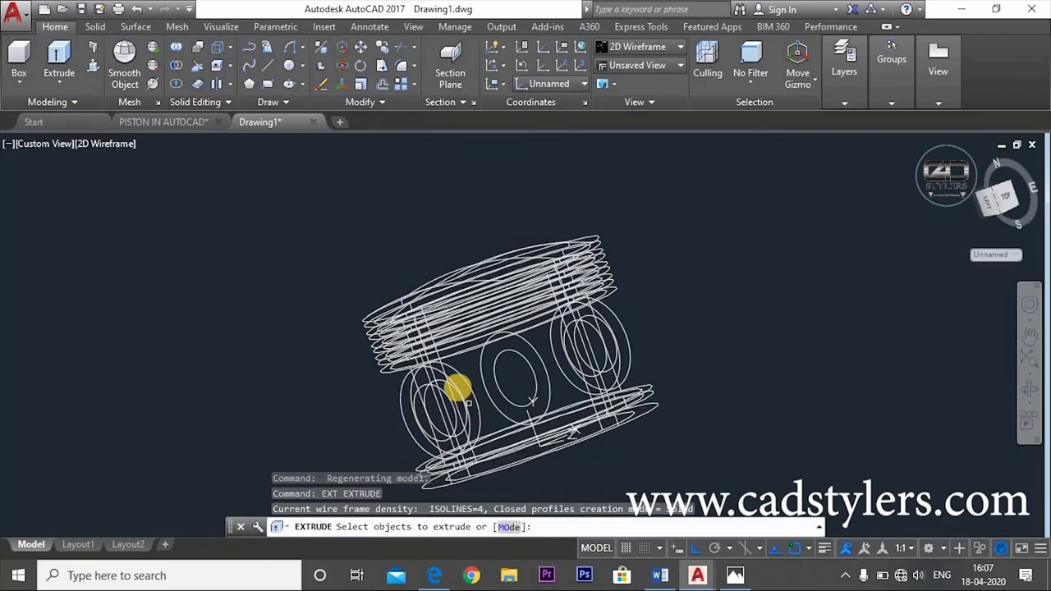
pyautogui.click(443, 376)
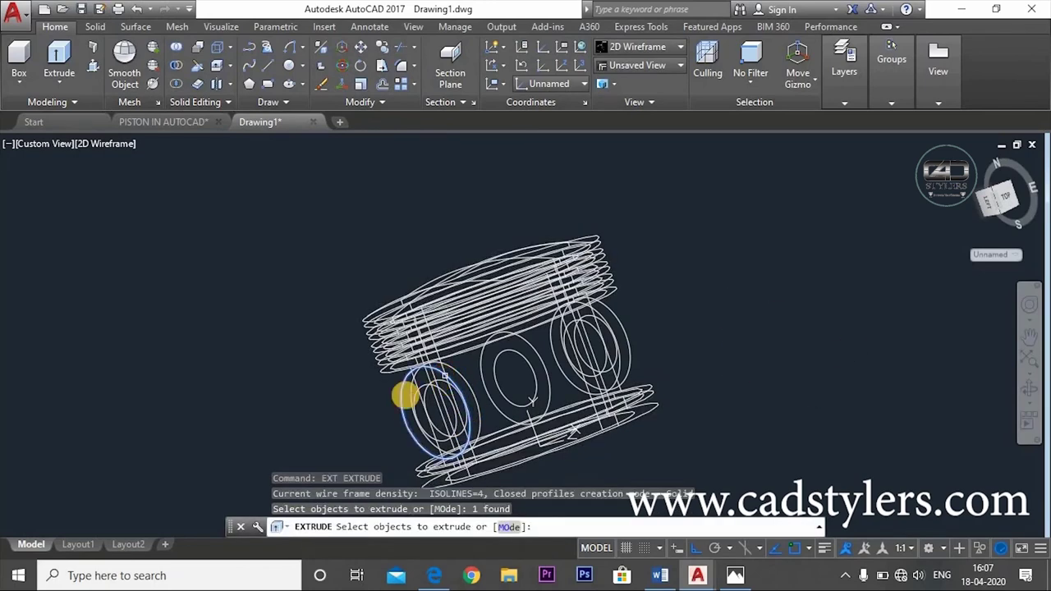
pyautogui.press('Return')
pyautogui.moveTo(703, 367)
pyautogui.mouseDown(button='middle')
pyautogui.moveTo(730, 305)
pyautogui.moveTo(665, 352)
pyautogui.moveTo(703, 364)
pyautogui.moveTo(671, 392)
pyautogui.moveTo(664, 386)
pyautogui.mouseUp(button='middle')
pyautogui.press('Escape')
pyautogui.write('ex')
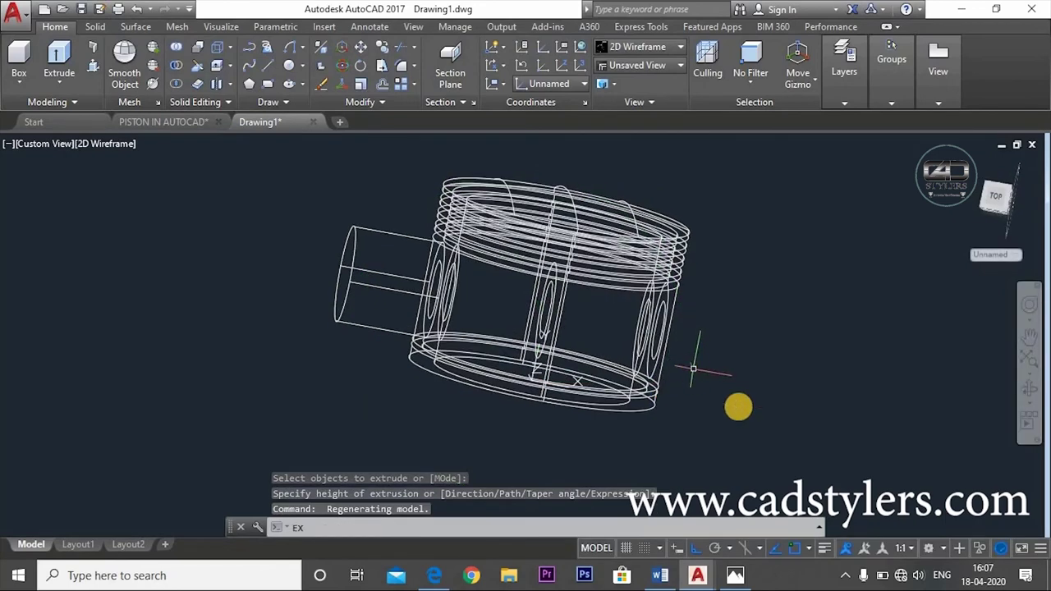
pyautogui.write('t')
pyautogui.press('Return')
pyautogui.click(653, 374)
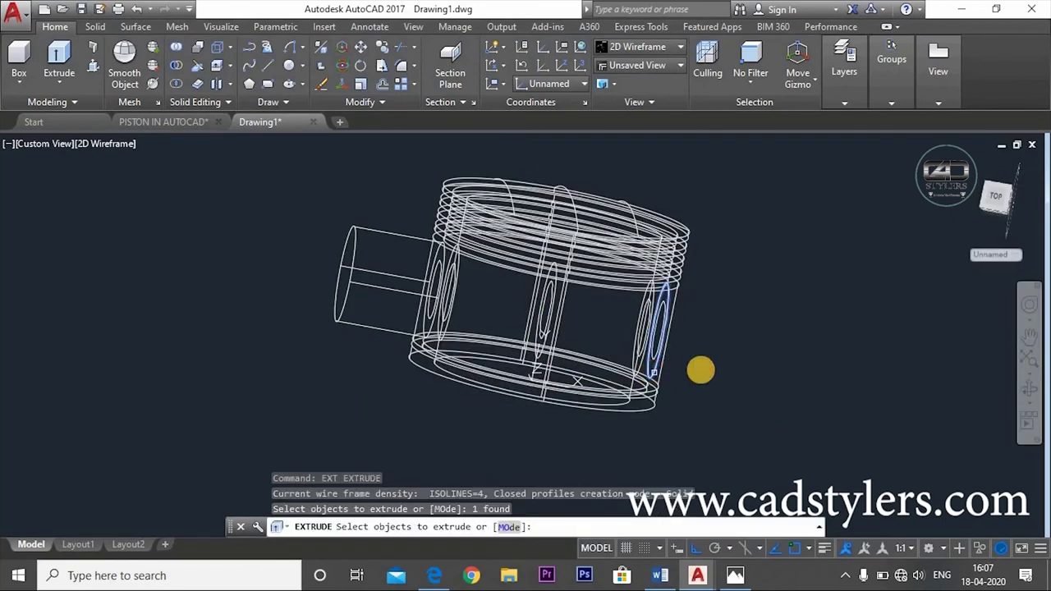
pyautogui.press('Return')
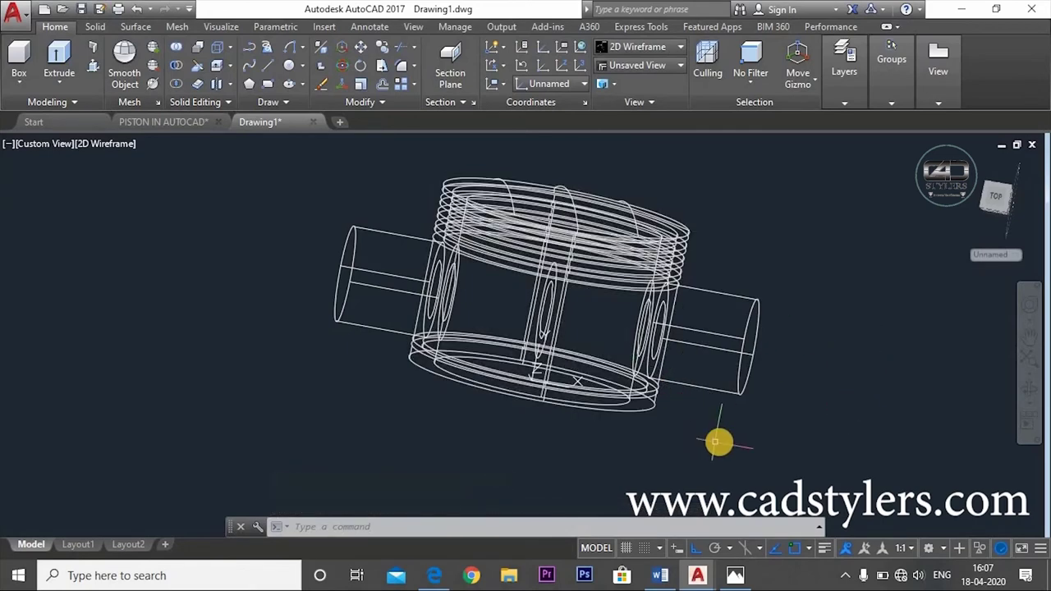
pyautogui.keyDown('ctrl'); pyautogui.keyDown('shift'); pyautogui.moveTo(714, 440); pyautogui.dragTo(688, 420, button='middle'); pyautogui.keyUp('shift'); pyautogui.keyUp('ctrl')
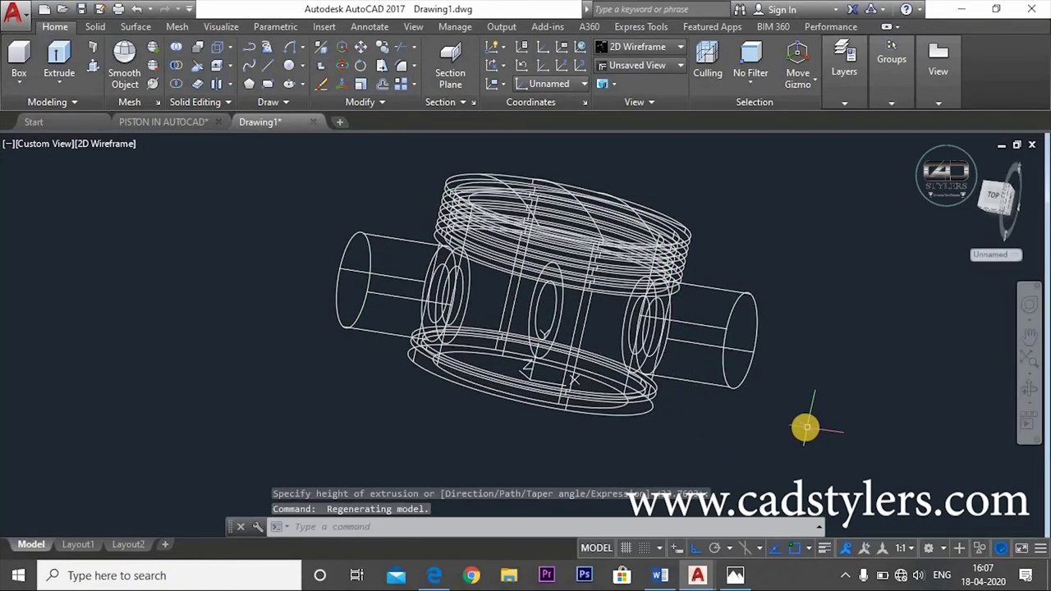
# Begin an extrusion of the left inner pin-hole circle
pyautogui.write('ext')
pyautogui.press('Return')
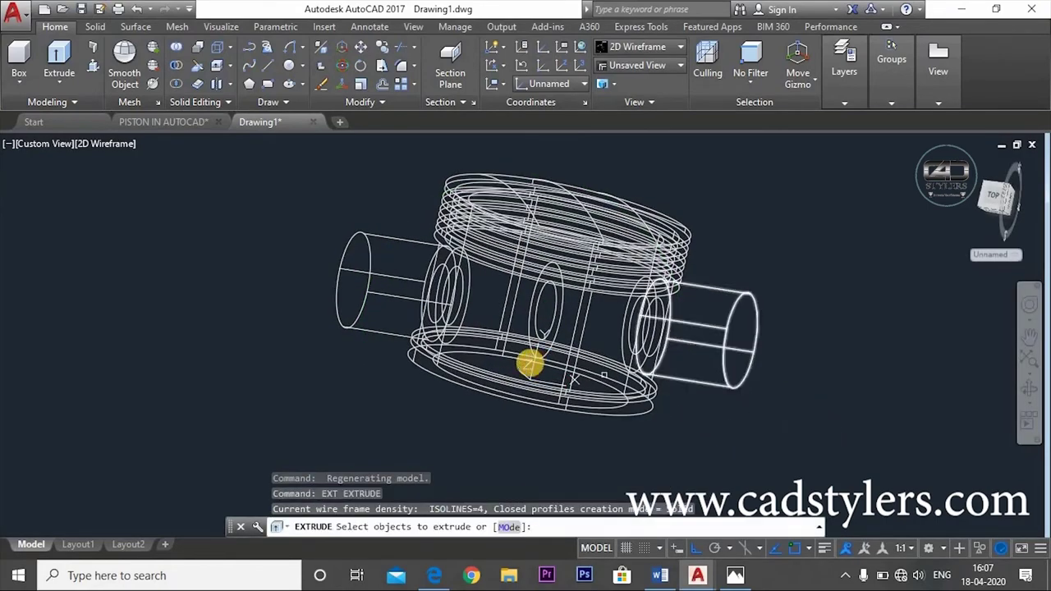
pyautogui.click(463, 311)
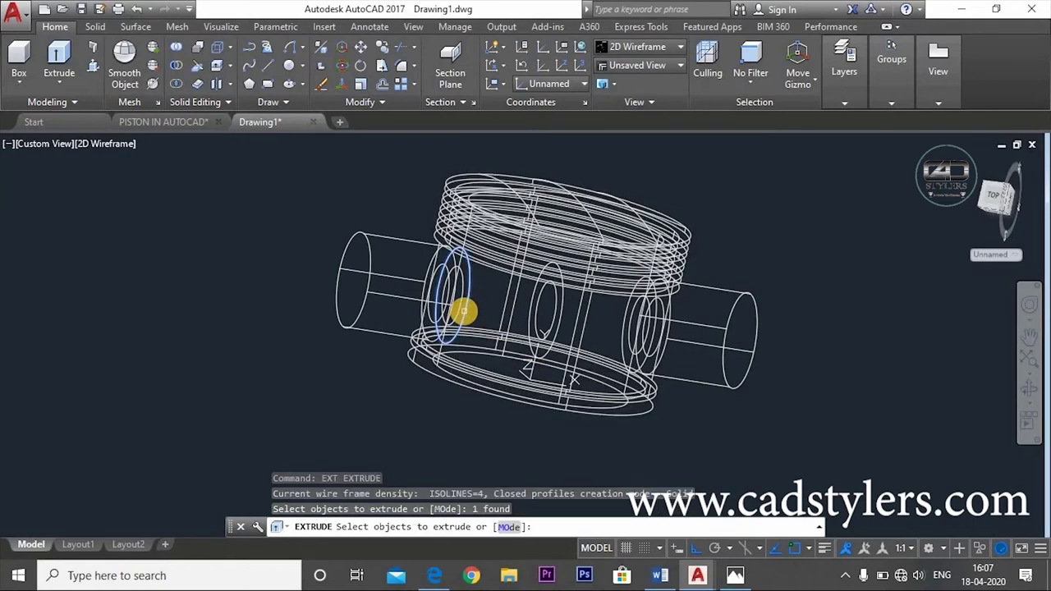
pyautogui.press('Return')
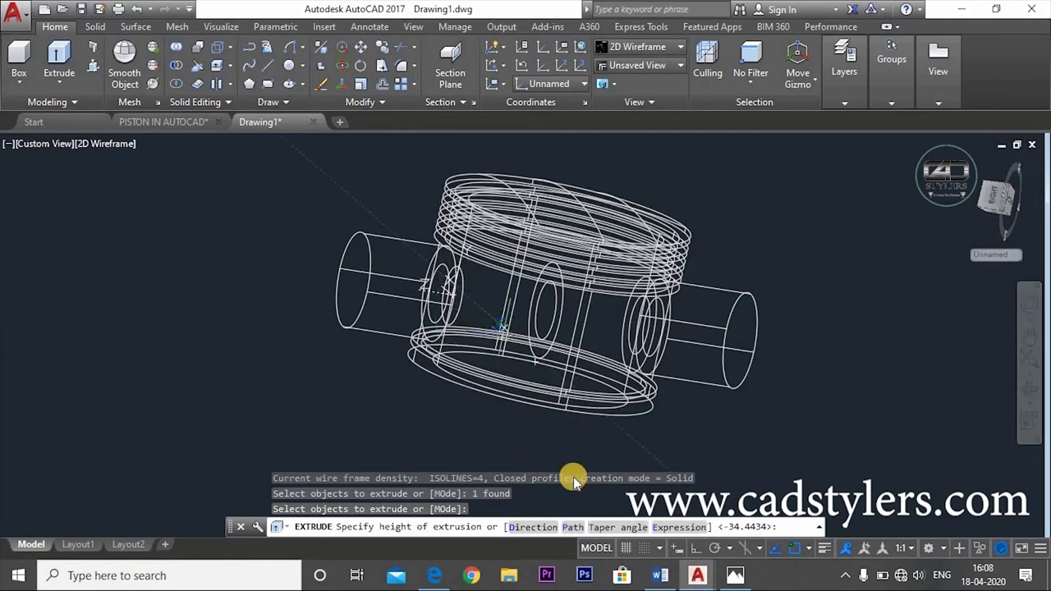
pyautogui.click(734, 574)
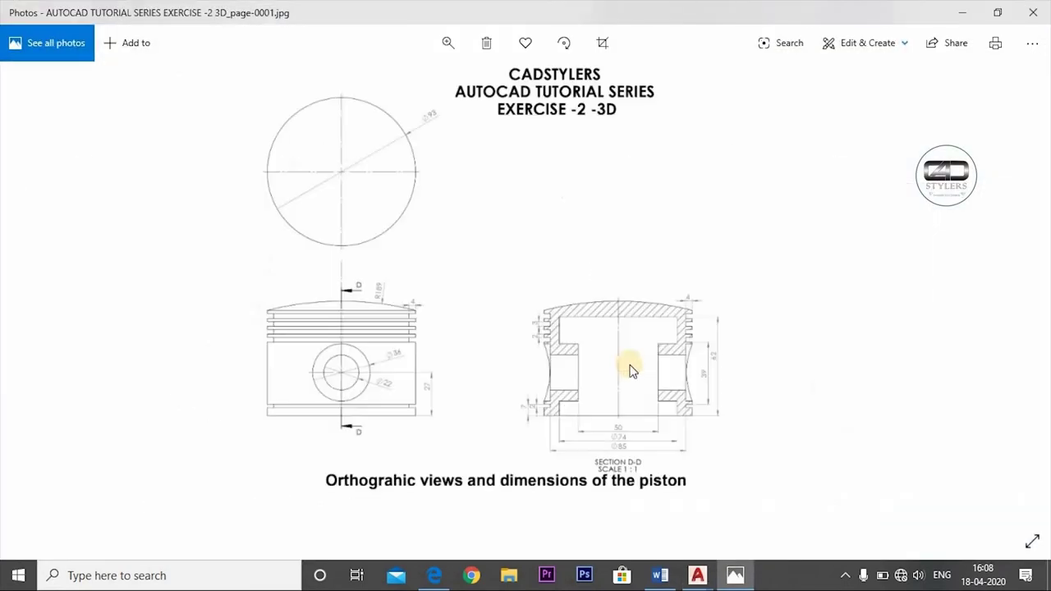
pyautogui.doubleClick(600, 408)
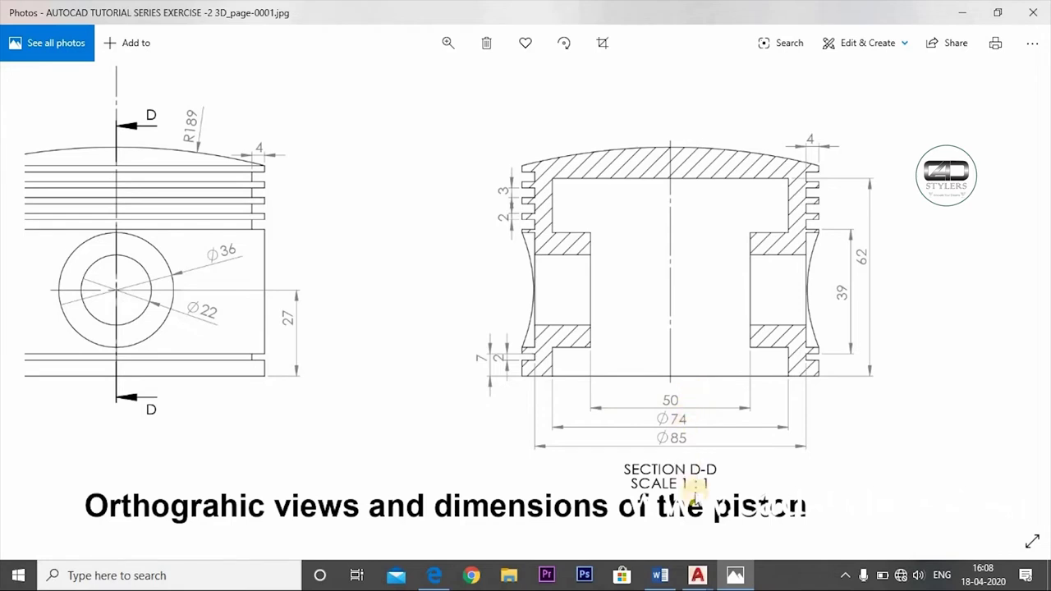
pyautogui.click(697, 575)
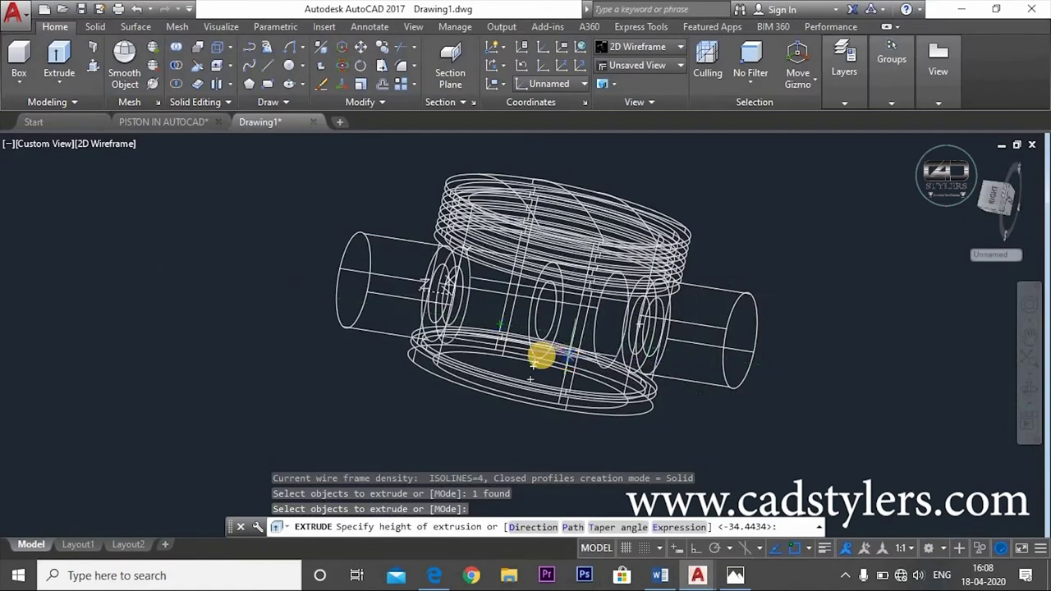
# Extrude the left pin cylinder face by -12 units
pyautogui.write('12')
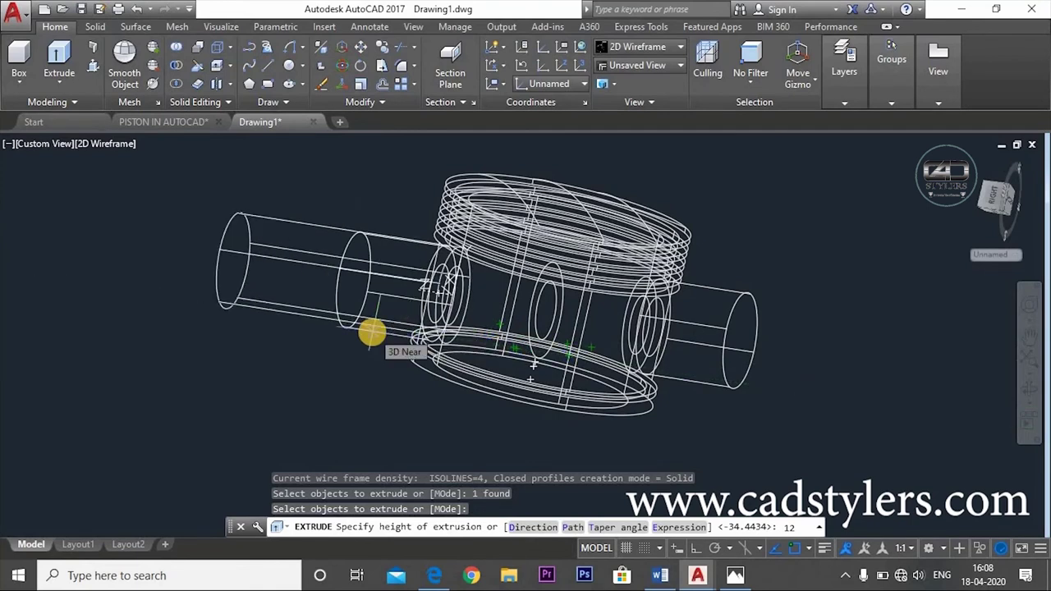
pyautogui.press('BackSpace')
pyautogui.press('BackSpace')
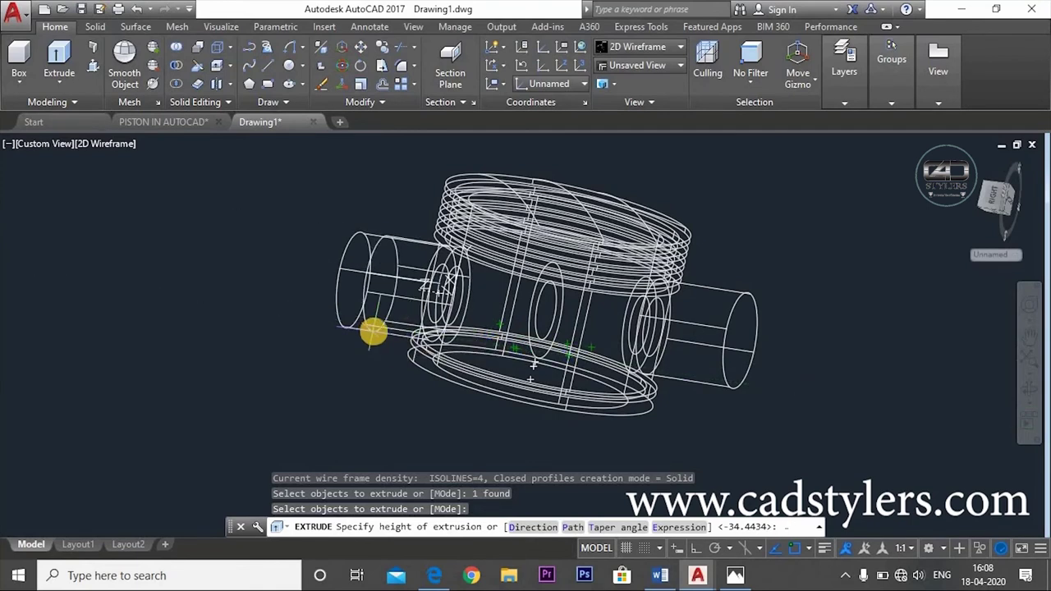
pyautogui.write('-12')
pyautogui.press('Return')
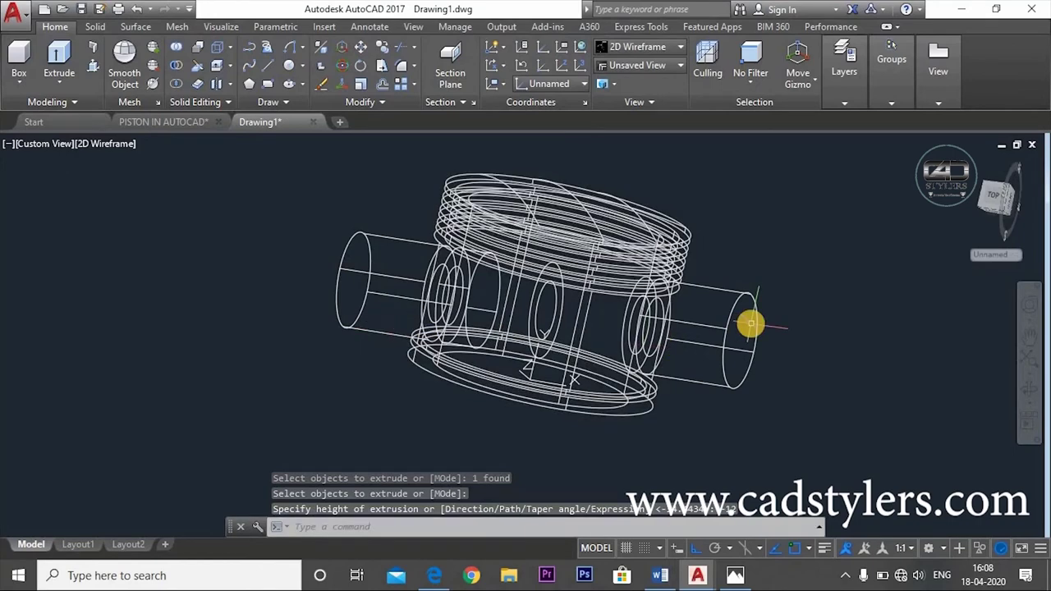
# Extrude the right pin cylinder face by 12 units
pyautogui.write('ext')
pyautogui.press('Return')
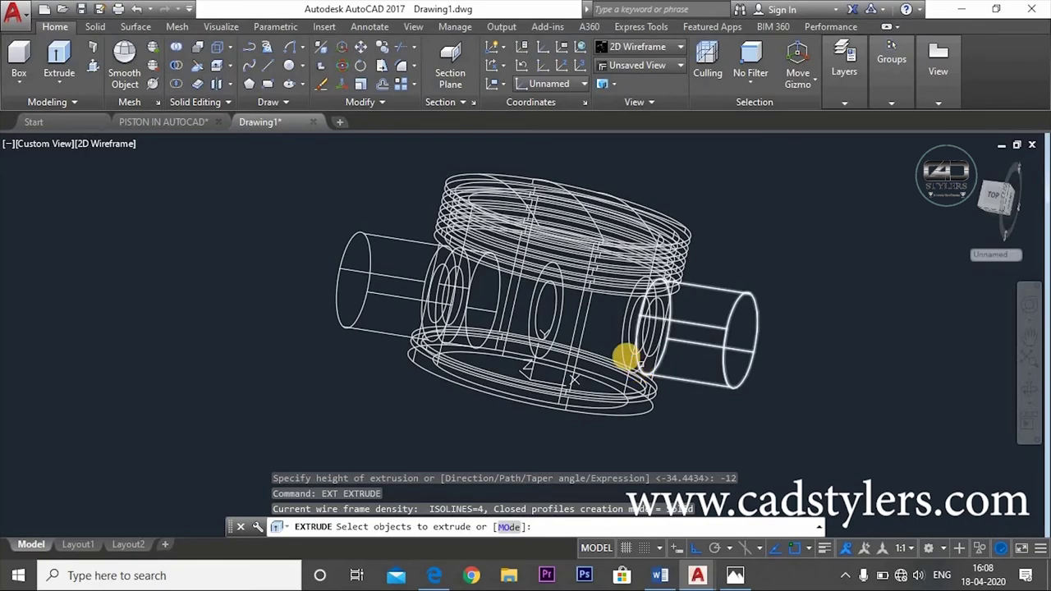
pyautogui.click(625, 356)
pyautogui.press('Return')
pyautogui.write('12')
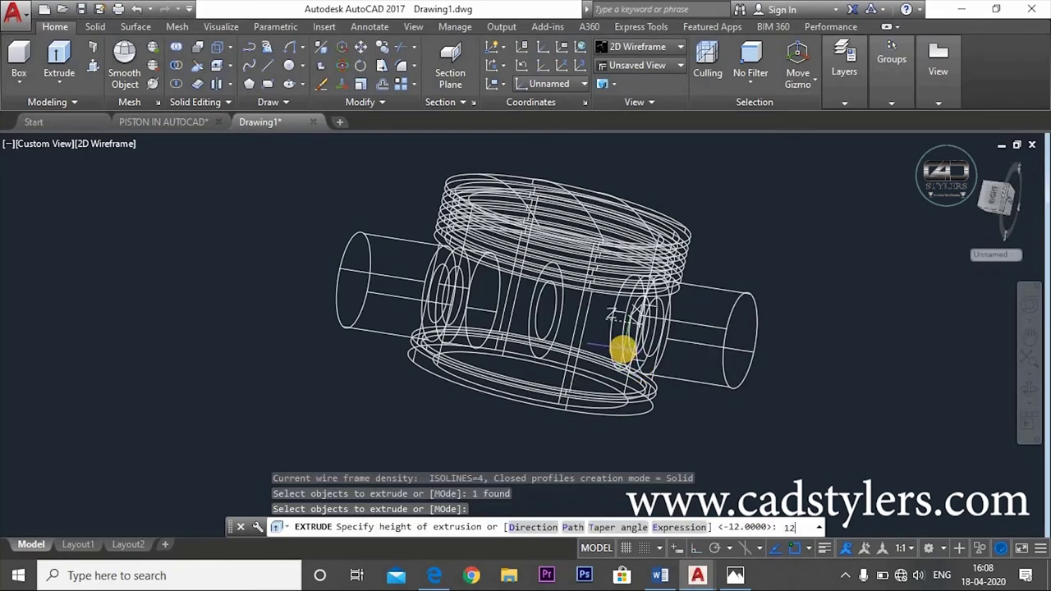
pyautogui.press('Return')
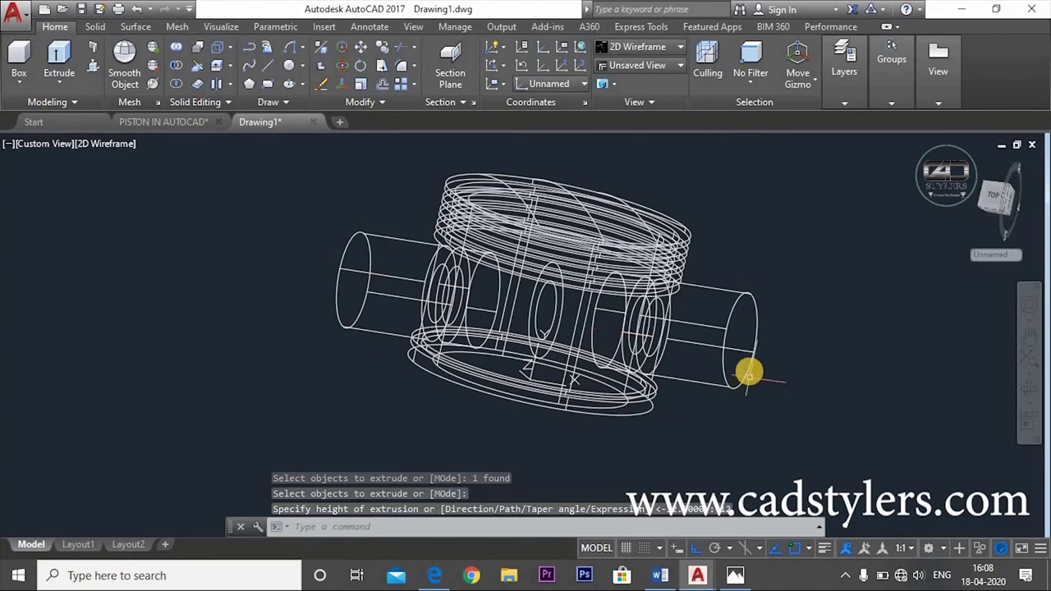
pyautogui.press('Escape')
# Subtract the first pin cylinder from the piston body to bore one pin hole
pyautogui.moveTo(778, 312)
pyautogui.keyDown('shift'); pyautogui.mouseDown(button='middle')
pyautogui.moveTo(728, 248)
pyautogui.moveTo(706, 348)
pyautogui.moveTo(602, 304)
pyautogui.moveTo(463, 336)
pyautogui.mouseUp(button='middle'); pyautogui.keyUp('shift')
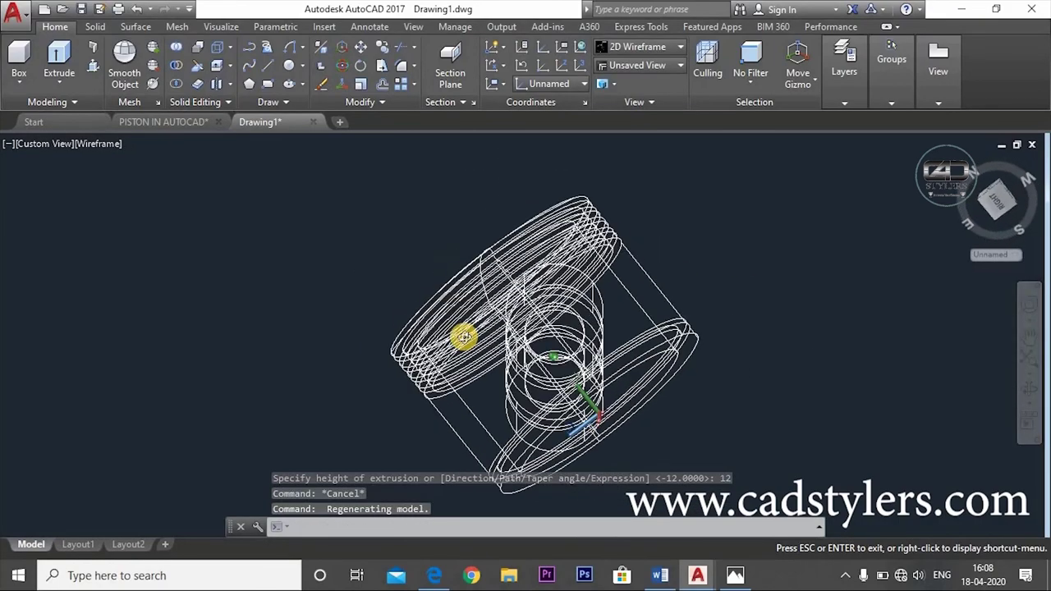
pyautogui.moveTo(695, 340)
pyautogui.keyDown('shift'); pyautogui.mouseDown(button='middle')
pyautogui.moveTo(657, 377)
pyautogui.moveTo(669, 334)
pyautogui.moveTo(676, 375)
pyautogui.moveTo(709, 263)
pyautogui.mouseUp(button='middle'); pyautogui.keyUp('shift')
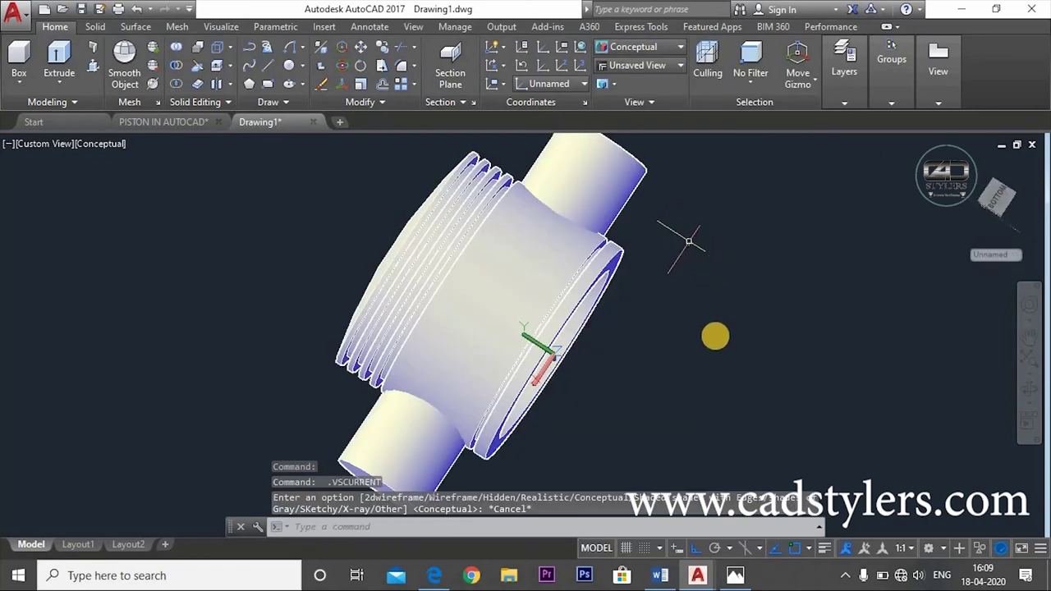
pyautogui.keyDown('ctrl'); pyautogui.keyDown('shift'); pyautogui.moveTo(685, 333); pyautogui.dragTo(658, 397, button='middle'); pyautogui.keyUp('shift'); pyautogui.keyUp('ctrl')
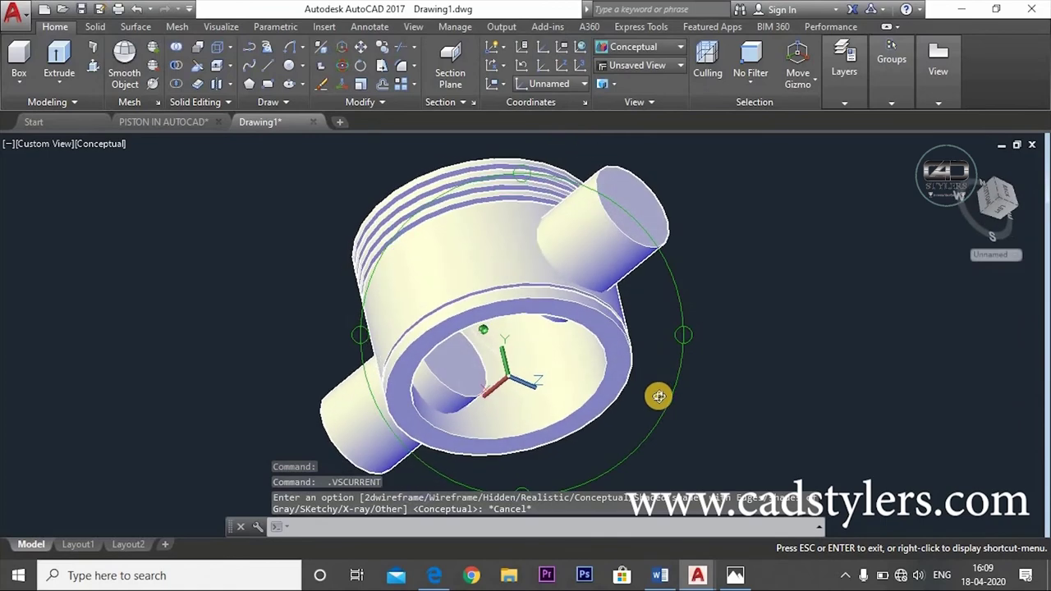
pyautogui.write('su')
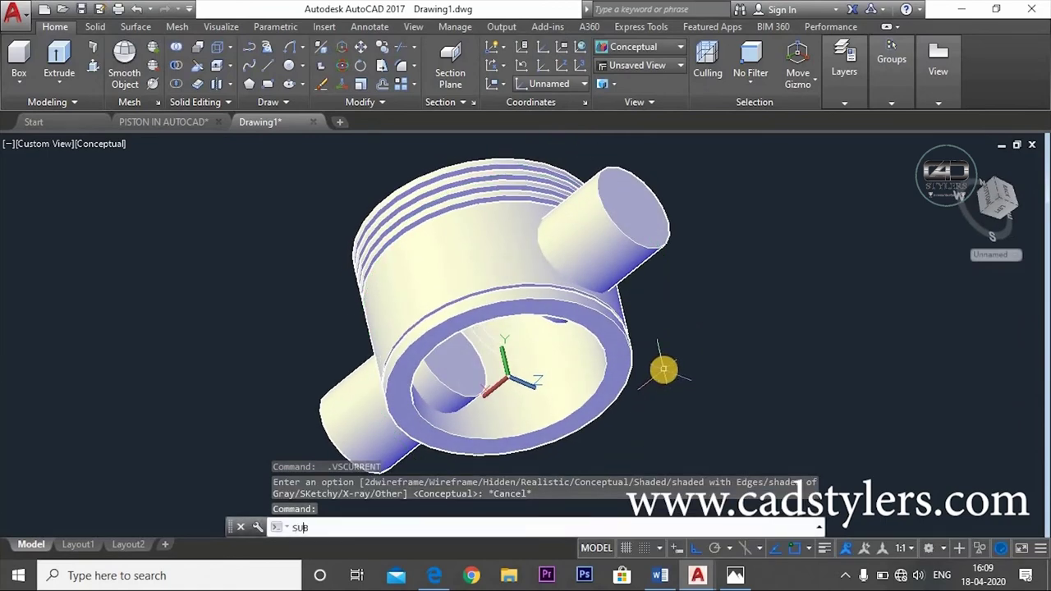
pyautogui.press('Return')
pyautogui.click(437, 259)
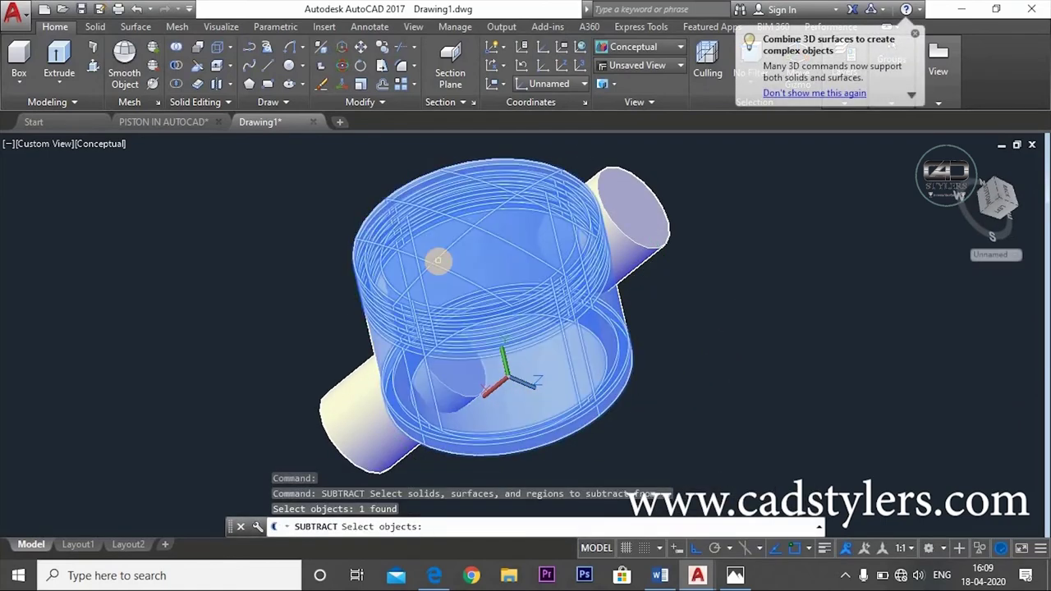
pyautogui.press('Return')
pyautogui.click(620, 242)
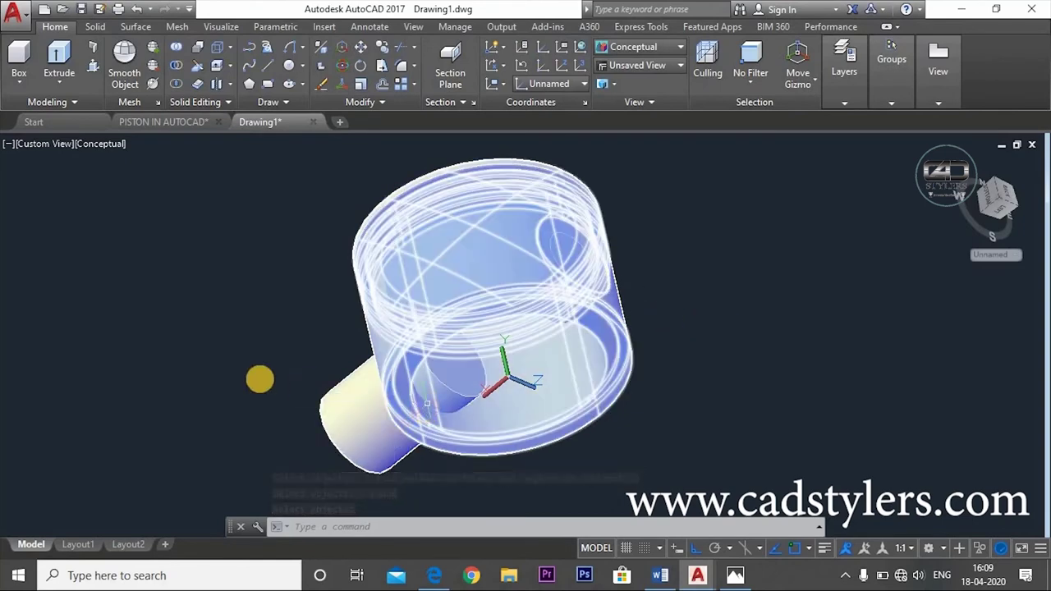
pyautogui.press('Return')
# Subtract the remaining pin cylinder from the piston to bore the second pin hole
pyautogui.moveTo(235, 347)
pyautogui.keyDown('ctrl'); pyautogui.keyDown('shift'); pyautogui.mouseDown(button='middle')
pyautogui.moveTo(270, 352)
pyautogui.moveTo(298, 375)
pyautogui.mouseUp(button='middle'); pyautogui.keyUp('shift'); pyautogui.keyUp('ctrl')
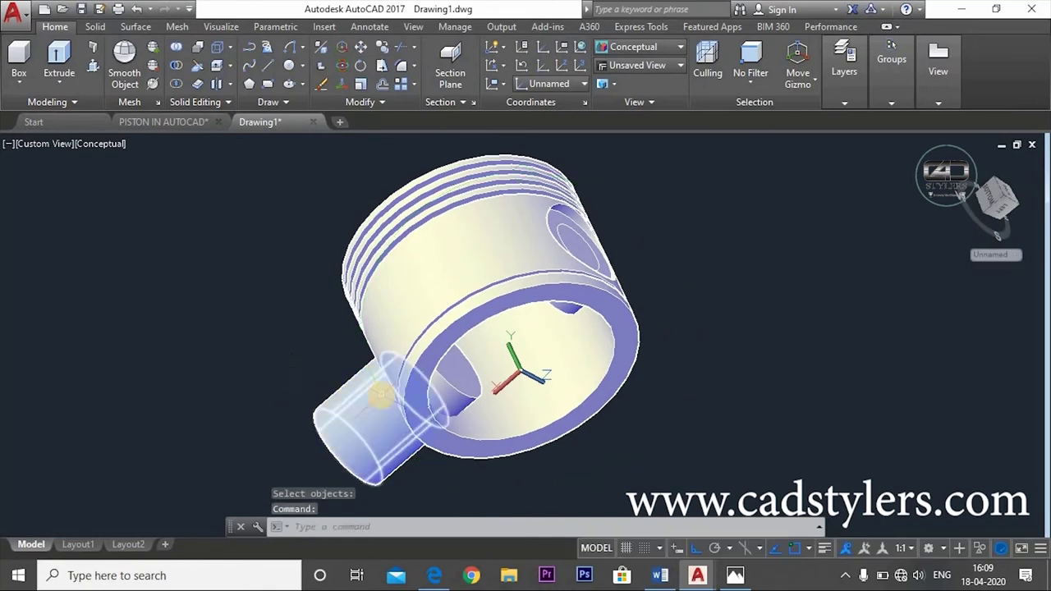
pyautogui.write('ext')
pyautogui.press('Return')
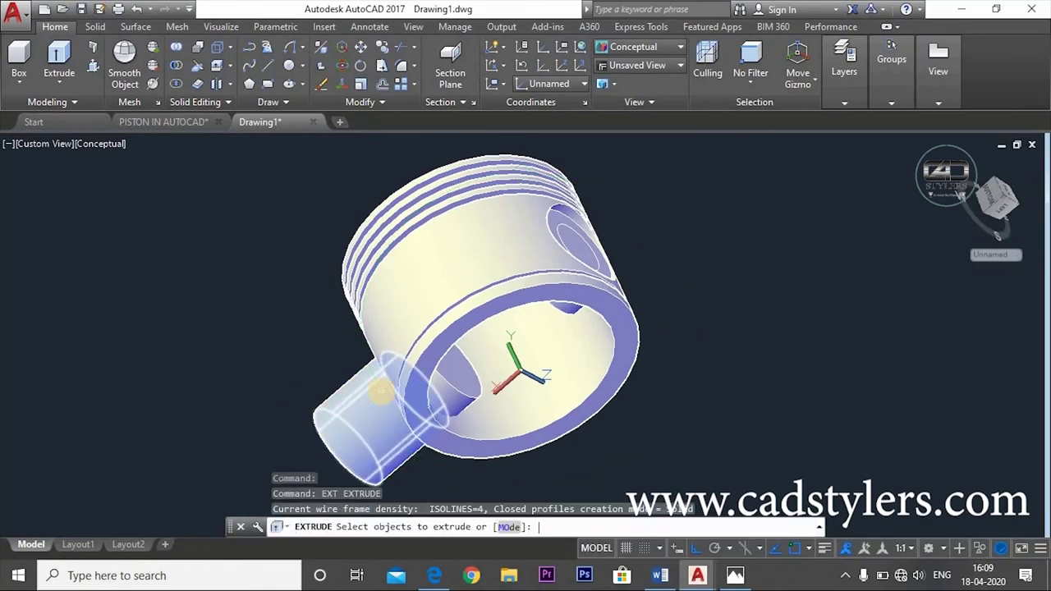
pyautogui.press('Escape')
pyautogui.write('SUB')
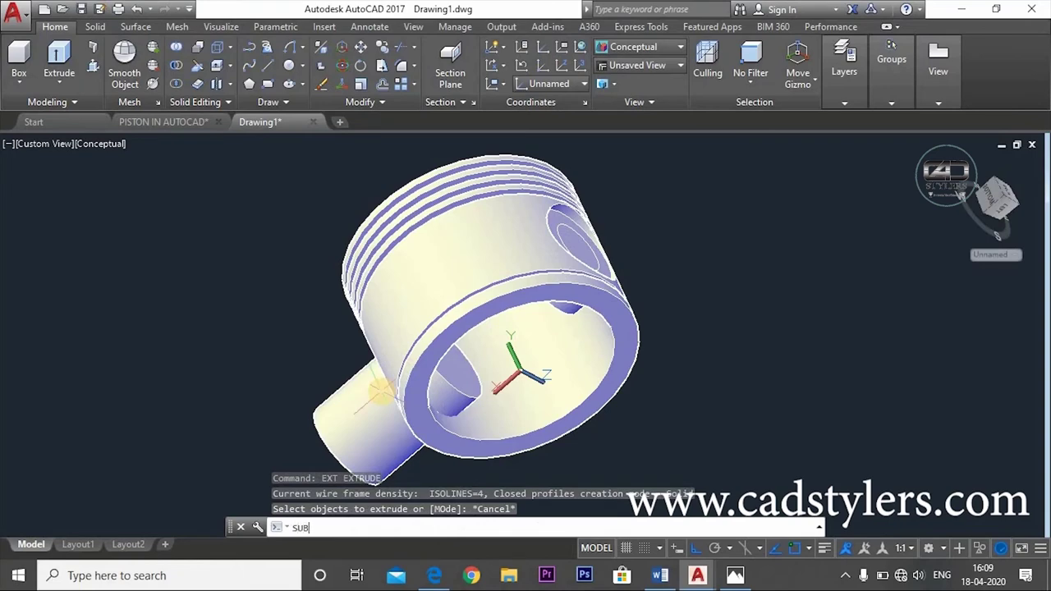
pyautogui.press('Return')
pyautogui.click(445, 281)
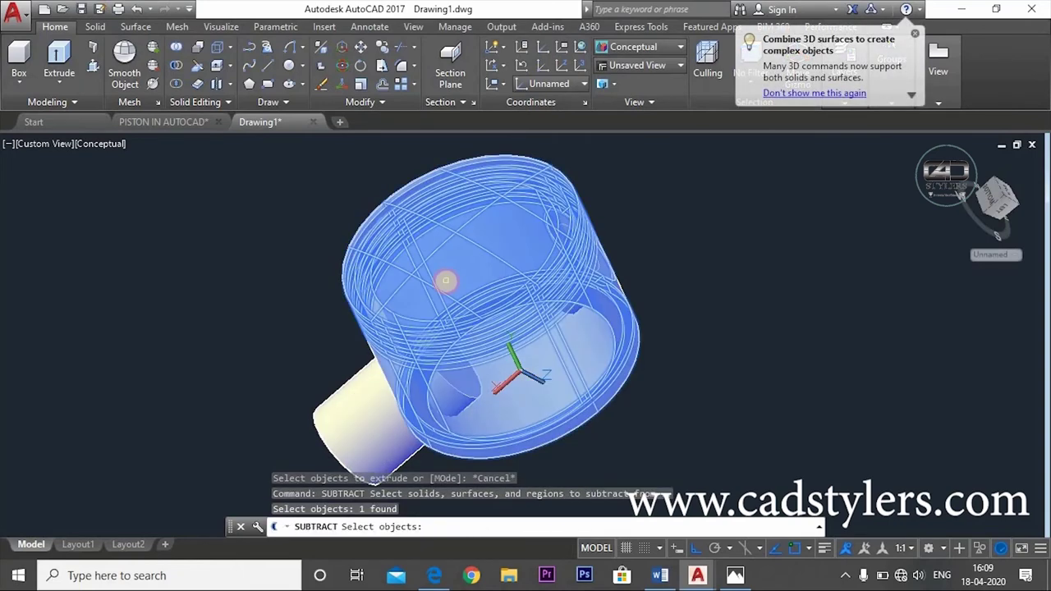
pyautogui.press('Return')
pyautogui.click(348, 382)
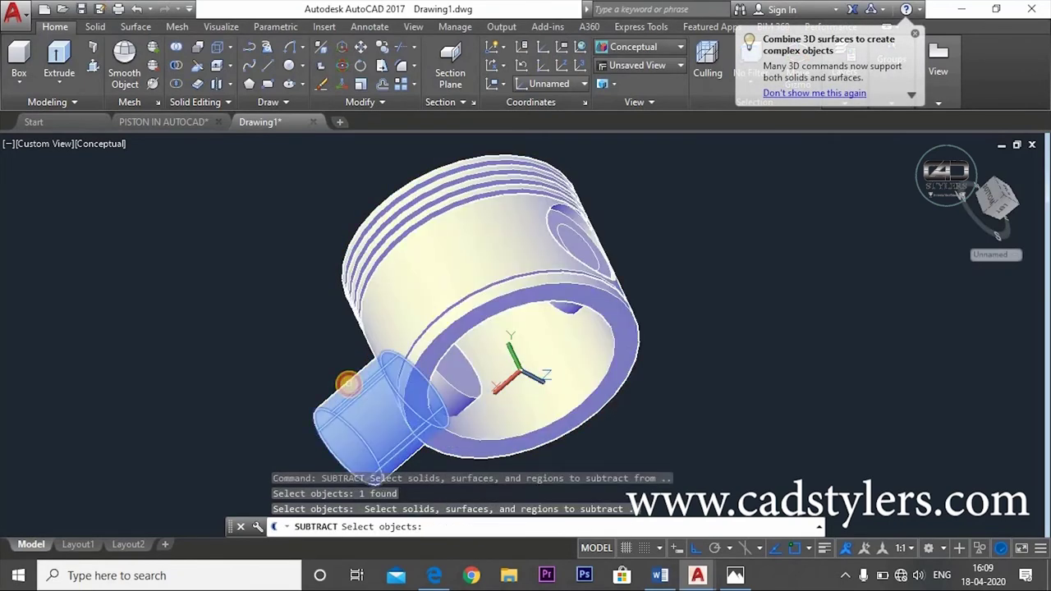
pyautogui.rightClick(351, 377)
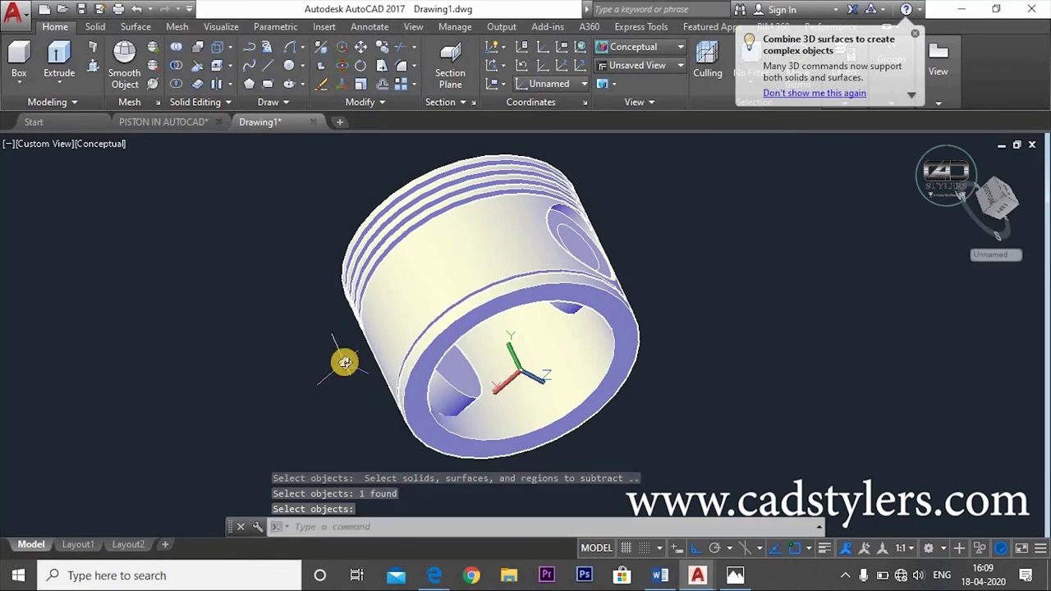
pyautogui.keyDown('shift'); pyautogui.moveTo(345, 362); pyautogui.dragTo(338, 286, button='middle'); pyautogui.keyUp('shift')
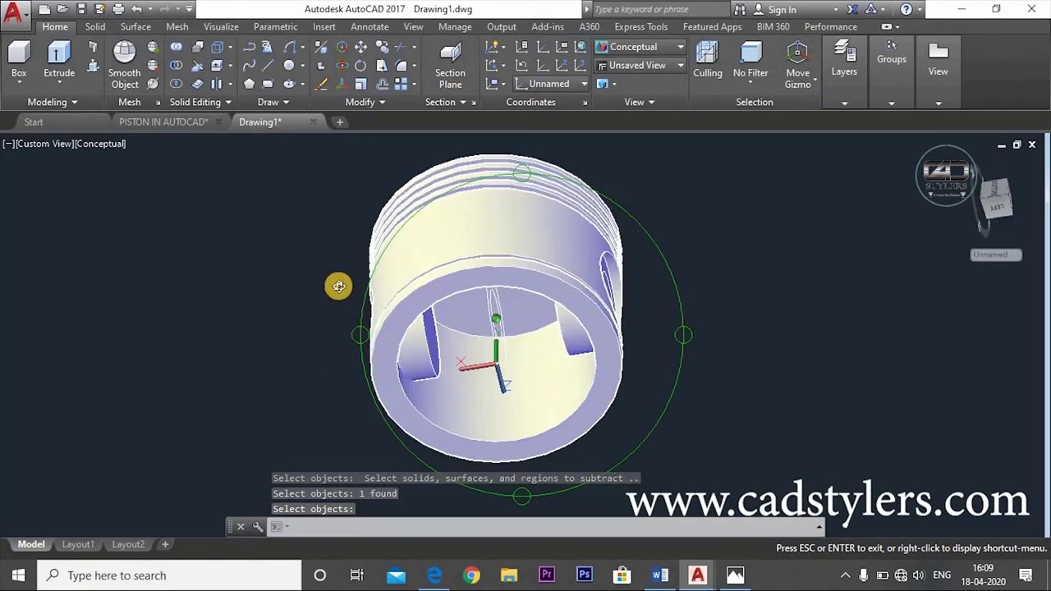
# Turn on object culling in the Selection panel, setting CULLINGOBJ to 1
pyautogui.keyDown('shift'); pyautogui.moveTo(339, 285); pyautogui.dragTo(443, 320, button='middle'); pyautogui.keyUp('shift')
pyautogui.write('ext')
pyautogui.press('Return')
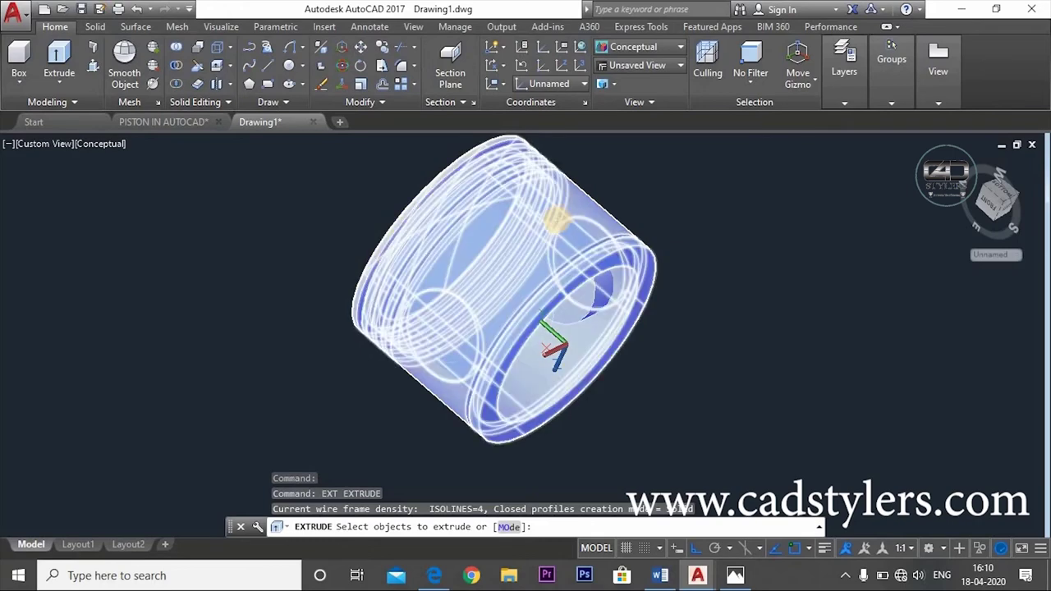
pyautogui.click(705, 60)
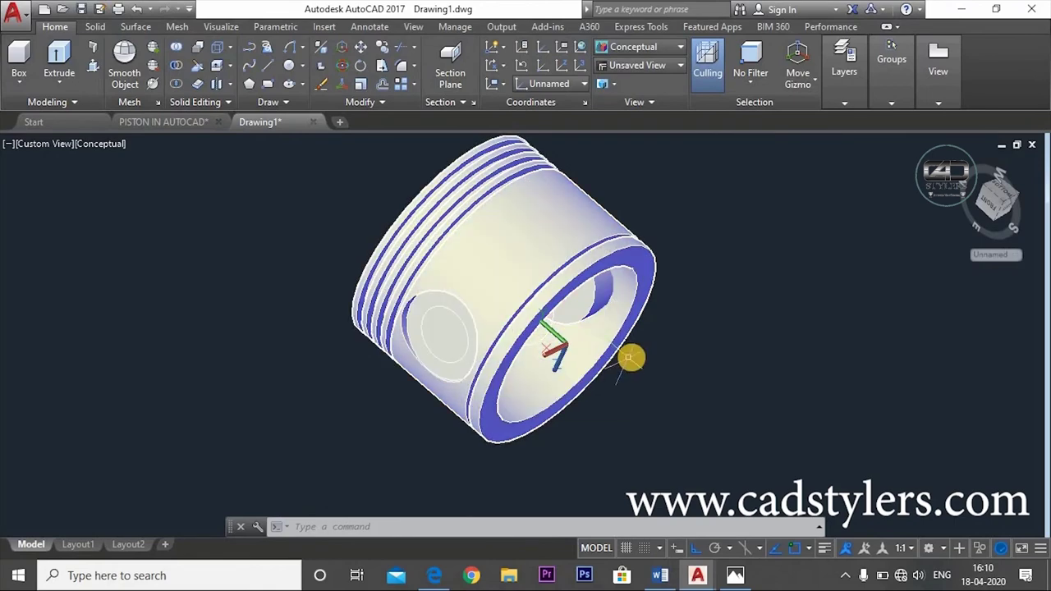
# With culling on, orbit the shaded piston to view its underside, pin holes and ring grooves
pyautogui.click(711, 75)
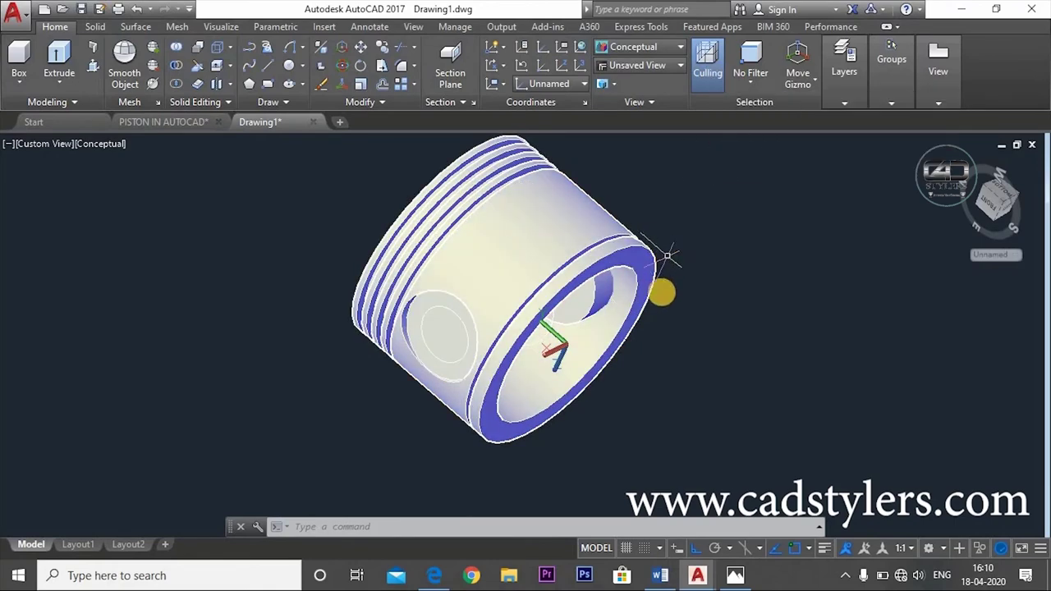
pyautogui.keyDown('shift'); pyautogui.moveTo(658, 294); pyautogui.dragTo(478, 201, button='middle'); pyautogui.keyUp('shift')
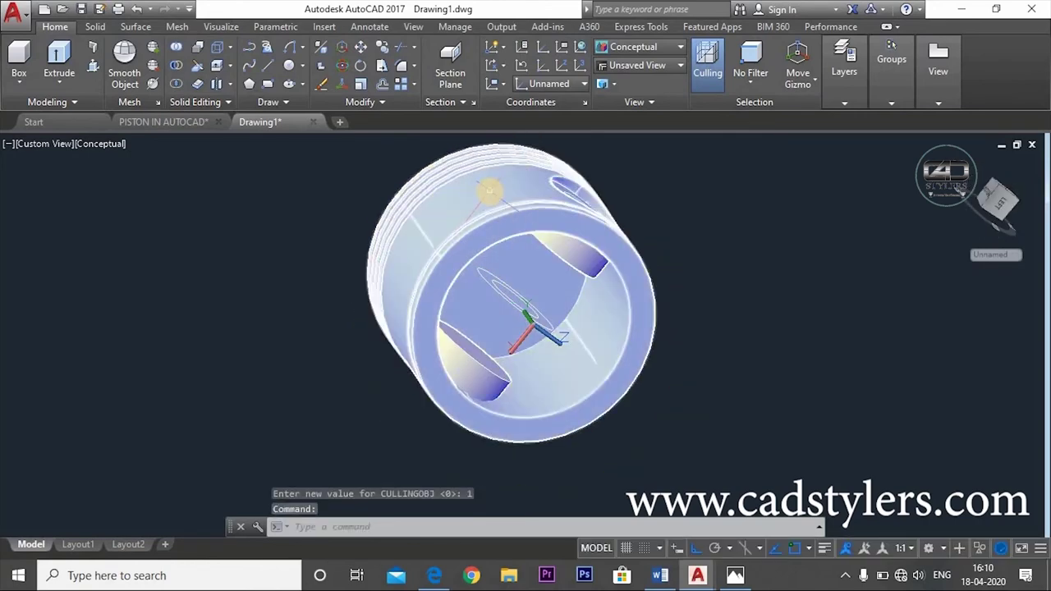
pyautogui.moveTo(807, 342)
pyautogui.keyDown('shift'); pyautogui.mouseDown(button='middle')
pyautogui.moveTo(665, 214)
pyautogui.moveTo(349, 220)
pyautogui.moveTo(347, 287)
pyautogui.mouseUp(button='middle'); pyautogui.keyUp('shift')
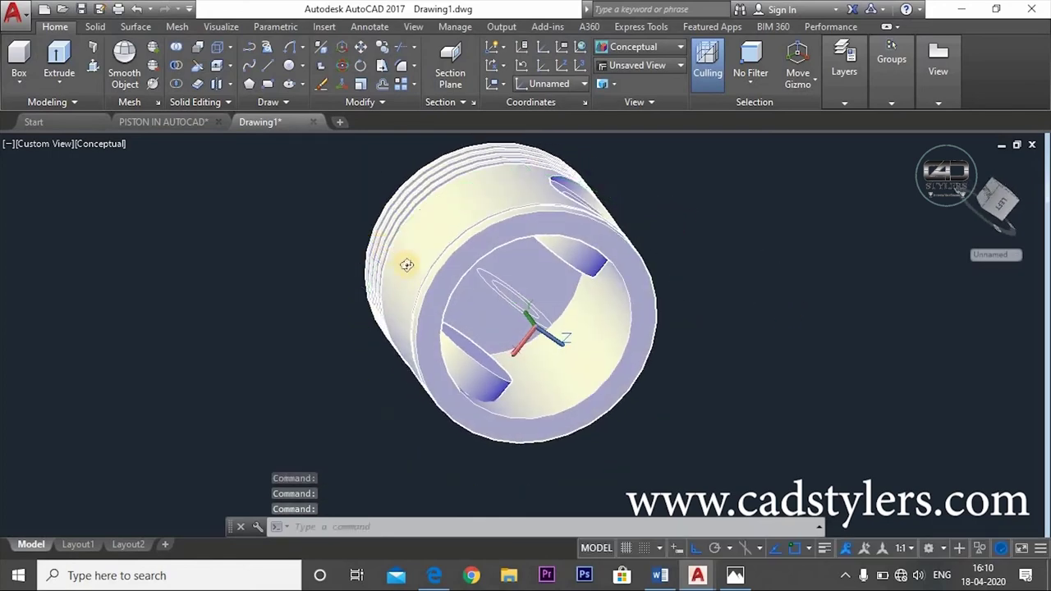
pyautogui.moveTo(406, 263)
pyautogui.keyDown('shift'); pyautogui.mouseDown(button='middle')
pyautogui.moveTo(436, 290)
pyautogui.moveTo(466, 214)
pyautogui.moveTo(465, 183)
pyautogui.moveTo(449, 211)
pyautogui.mouseUp(button='middle'); pyautogui.keyUp('shift')
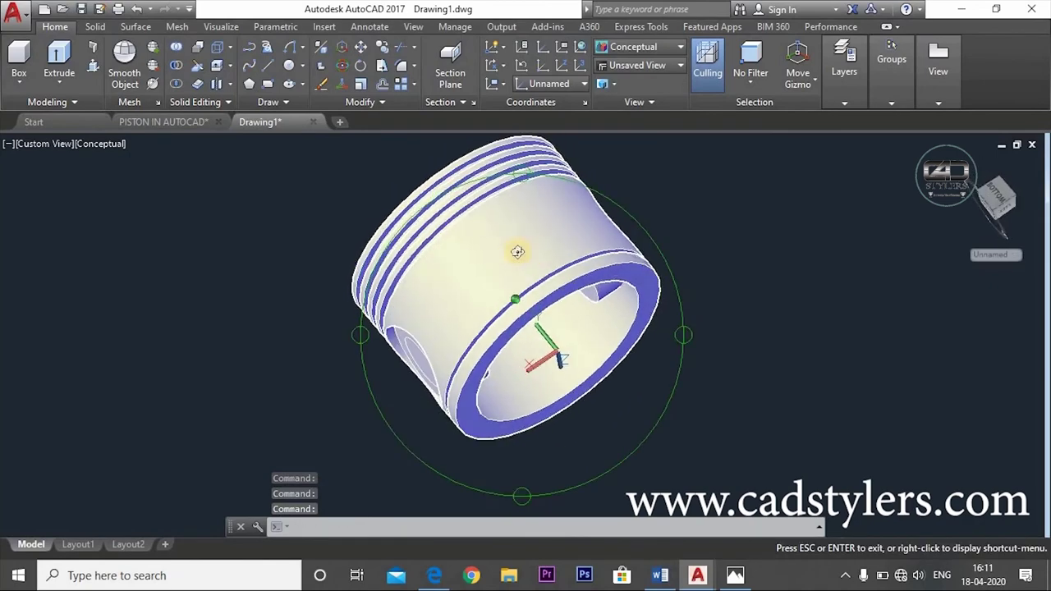
# Run PRESSPULL (ppull) on the pin-boss area around a pin hole
pyautogui.press('Return')
pyautogui.write('p')
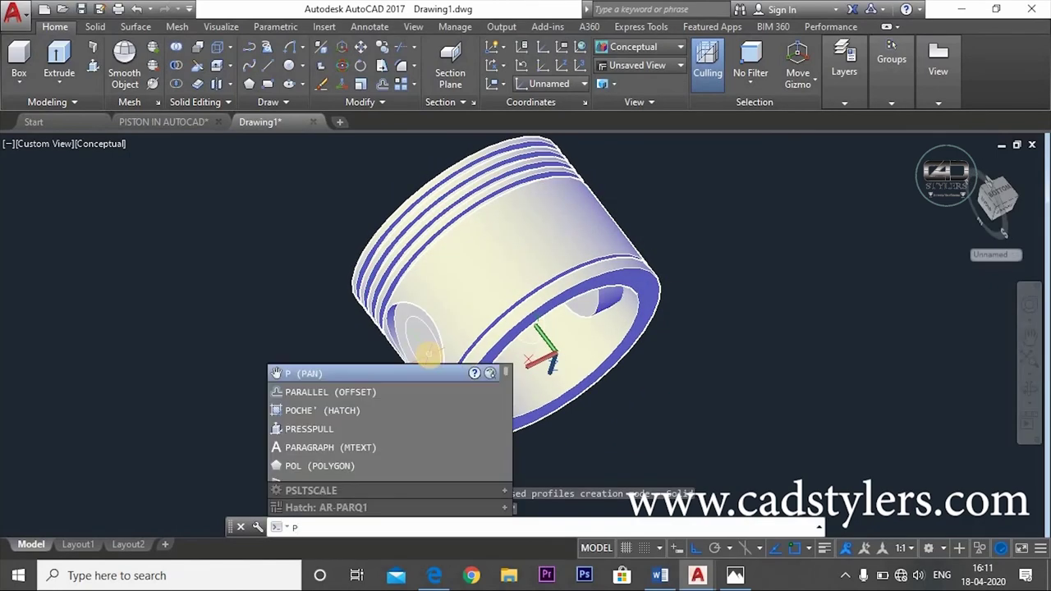
pyautogui.write('pull')
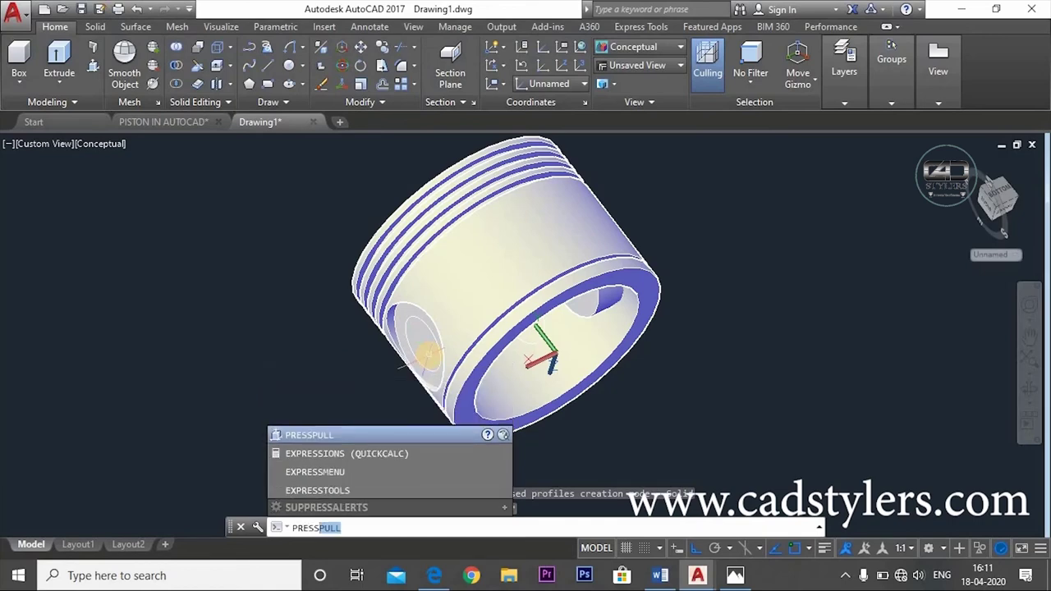
pyautogui.press('Return')
pyautogui.click(605, 265)
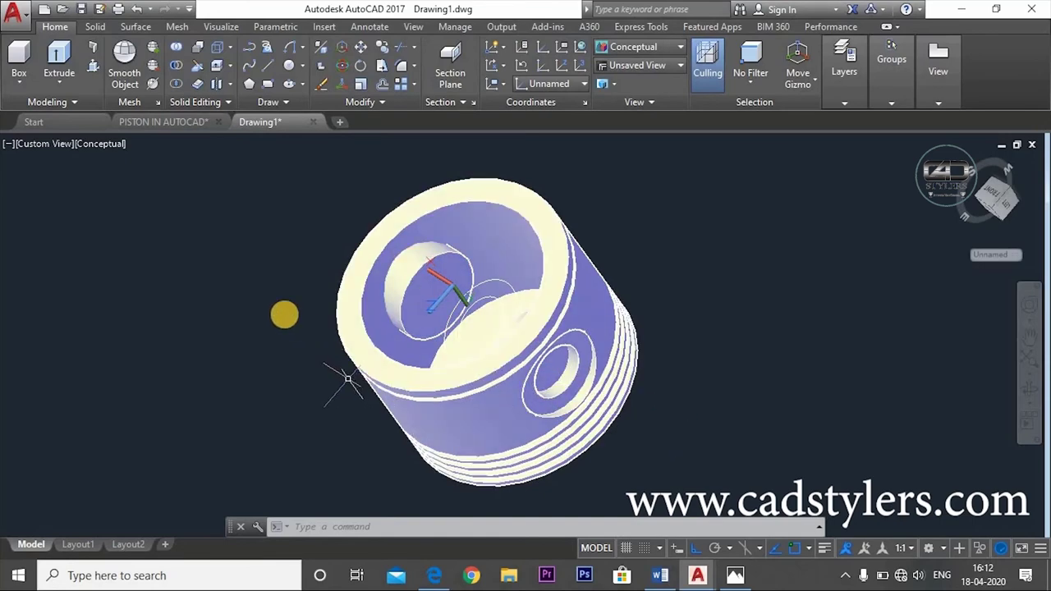
# Redo all undone changes and orbit until the piston's open end faces the viewer
pyautogui.hotkey('ctrl', 'y')
pyautogui.keyDown('ctrl'); pyautogui.keyDown('shift'); pyautogui.moveTo(337, 253); pyautogui.dragTo(566, 421, button='middle'); pyautogui.keyUp('shift'); pyautogui.keyUp('ctrl')
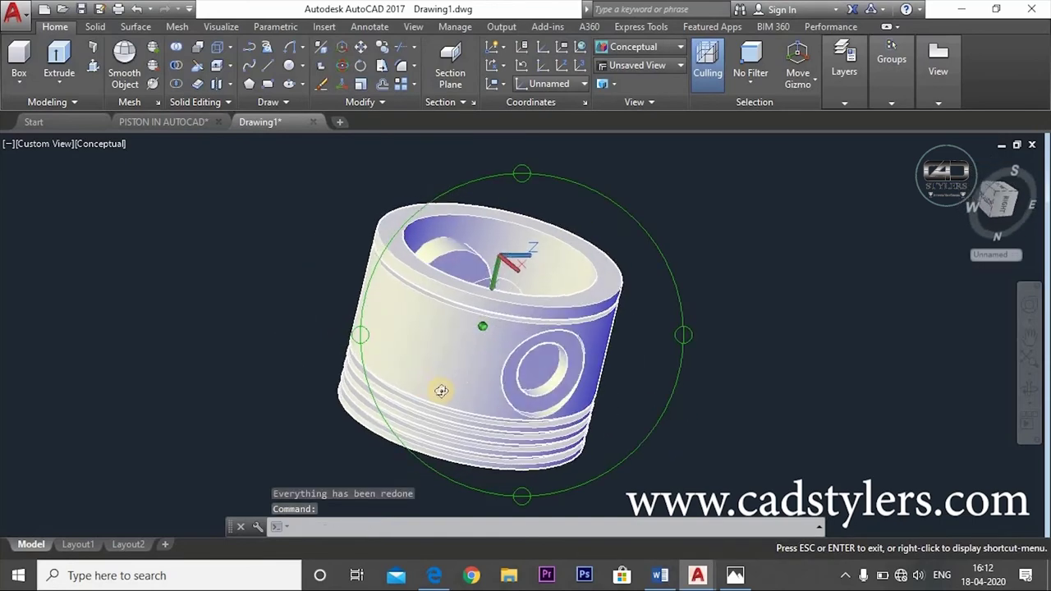
pyautogui.keyDown('ctrl'); pyautogui.keyDown('shift'); pyautogui.moveTo(566, 421); pyautogui.dragTo(624, 423, button='middle'); pyautogui.keyUp('shift'); pyautogui.keyUp('ctrl')
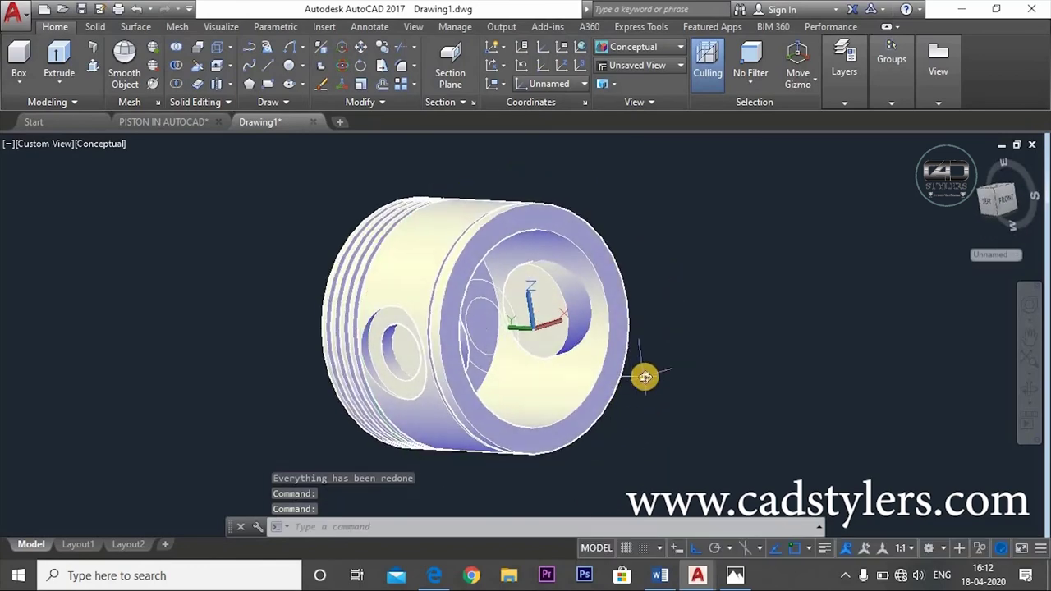
pyautogui.moveTo(600, 385)
pyautogui.keyDown('ctrl'); pyautogui.keyDown('shift'); pyautogui.mouseDown(button='middle')
pyautogui.moveTo(664, 385)
pyautogui.moveTo(684, 349)
pyautogui.mouseUp(button='middle'); pyautogui.keyUp('shift'); pyautogui.keyUp('ctrl')
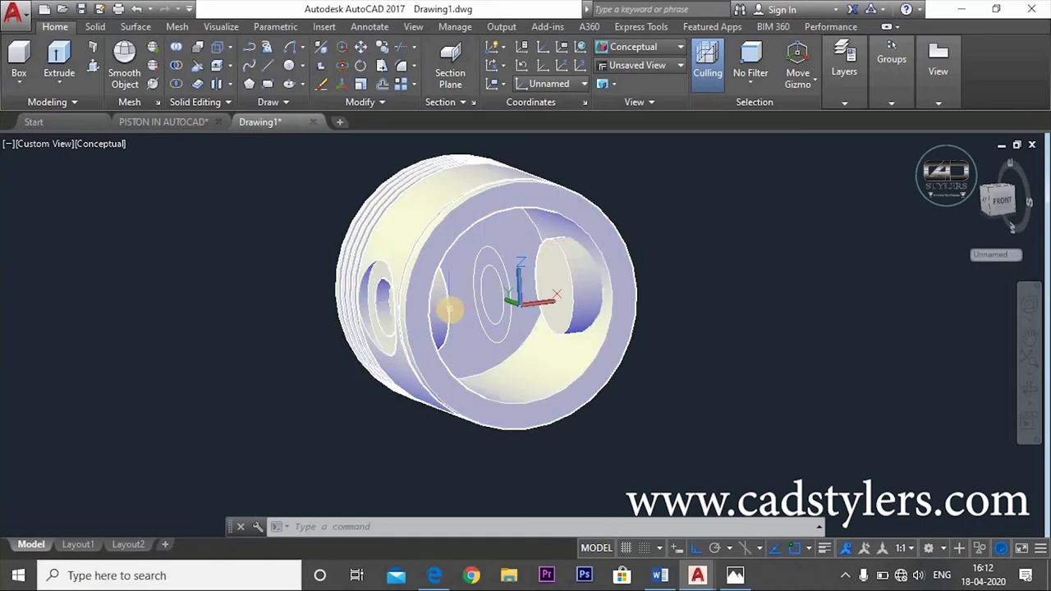
# Abandon the subtraction and undo the last two steps
pyautogui.click(177, 67)
pyautogui.click(334, 302)
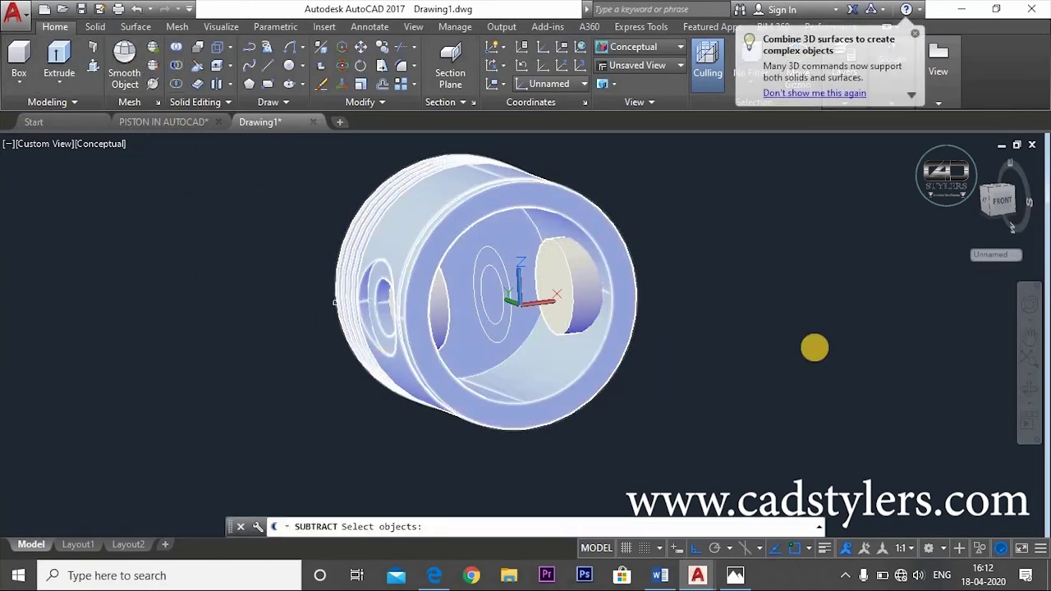
pyautogui.press('Escape')
pyautogui.hotkey('ctrl', 'z')
pyautogui.hotkey('ctrl', 'z')
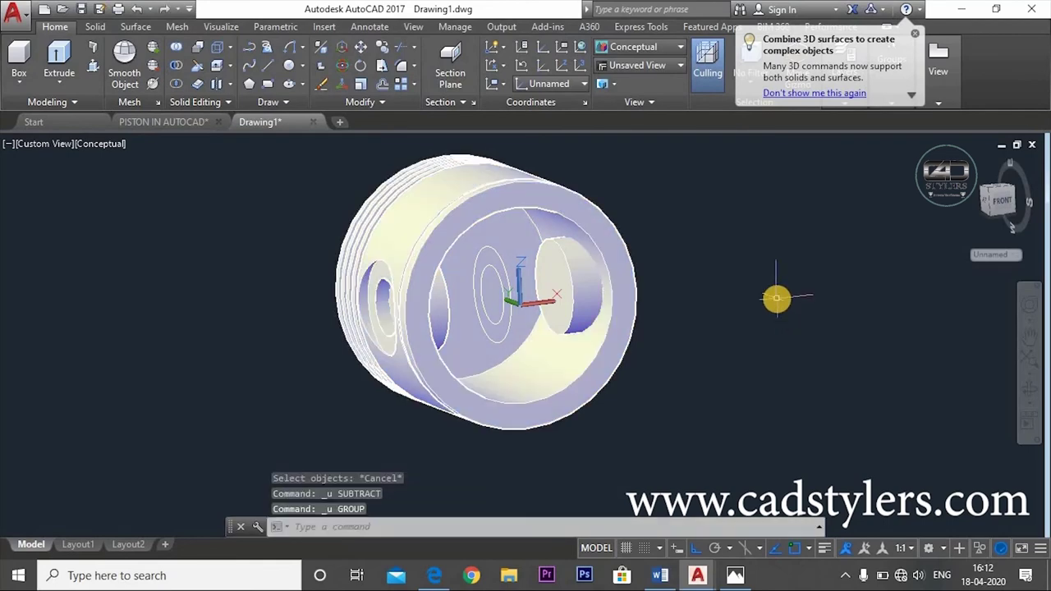
pyautogui.hotkey('ctrl', 'z')
pyautogui.hotkey('ctrl', 'z')
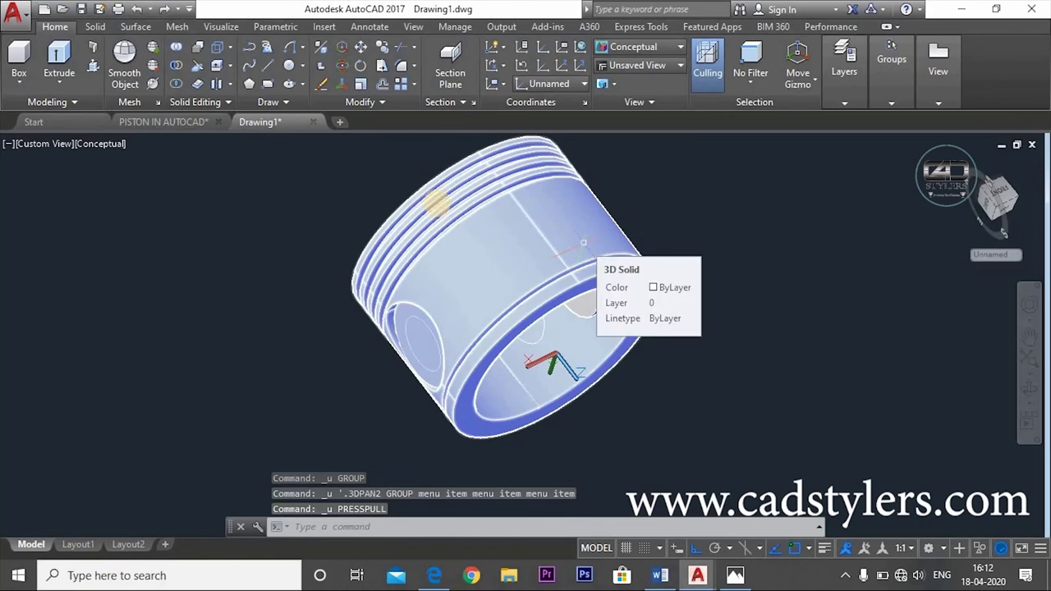
# Union the piston body with the inner and outer pin bosses into one solid
pyautogui.click(152, 65)
pyautogui.click(543, 245)
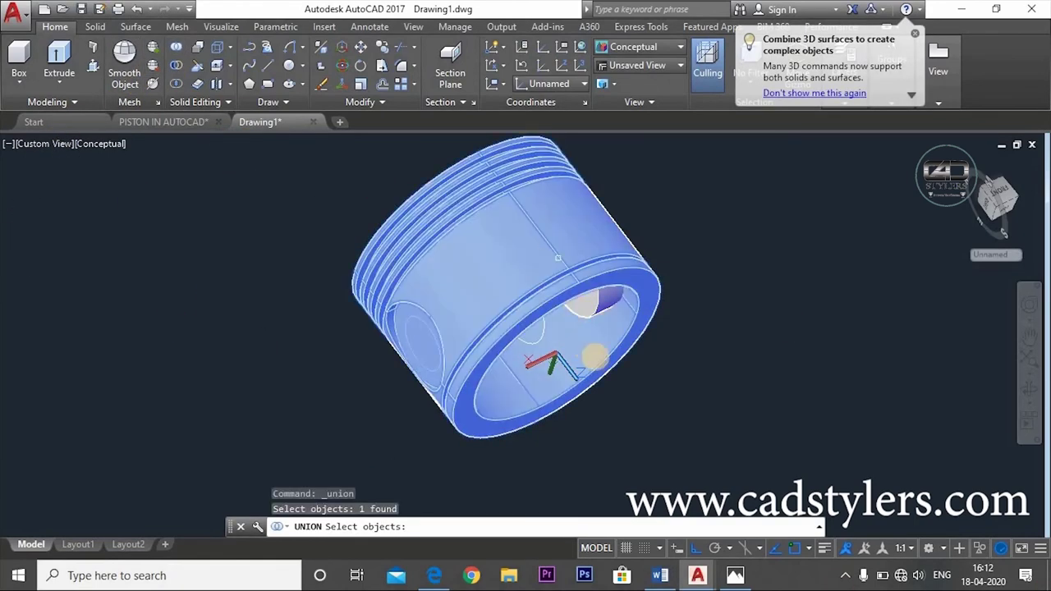
pyautogui.keyDown('ctrl'); pyautogui.keyDown('shift'); pyautogui.moveTo(714, 356); pyautogui.dragTo(578, 232, button='middle'); pyautogui.keyUp('shift'); pyautogui.keyUp('ctrl')
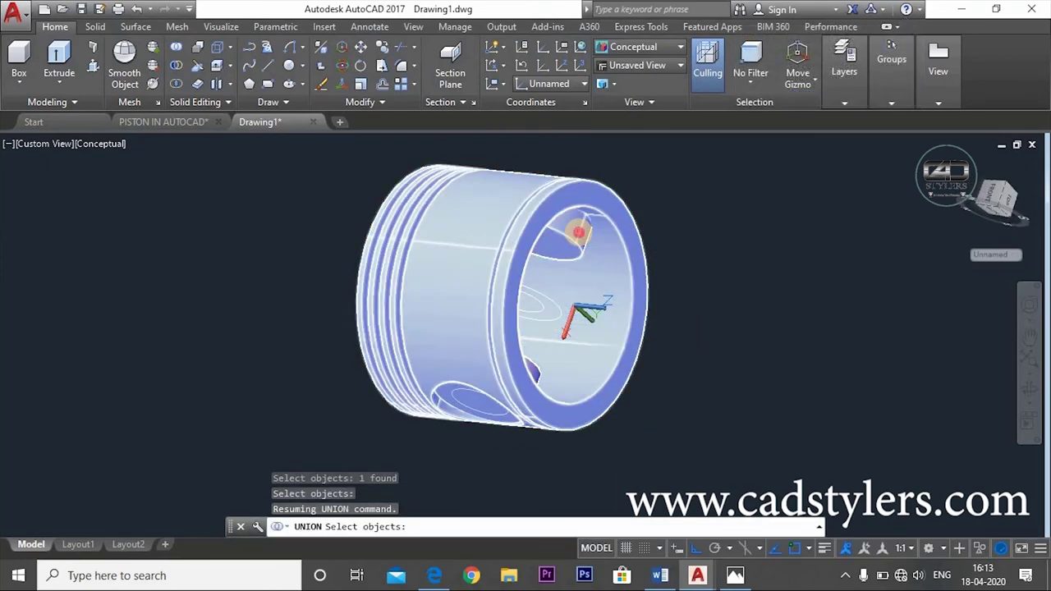
pyautogui.click(578, 233)
pyautogui.keyDown('ctrl'); pyautogui.keyDown('shift'); pyautogui.moveTo(765, 339); pyautogui.dragTo(534, 369, button='middle'); pyautogui.keyUp('shift'); pyautogui.keyUp('ctrl')
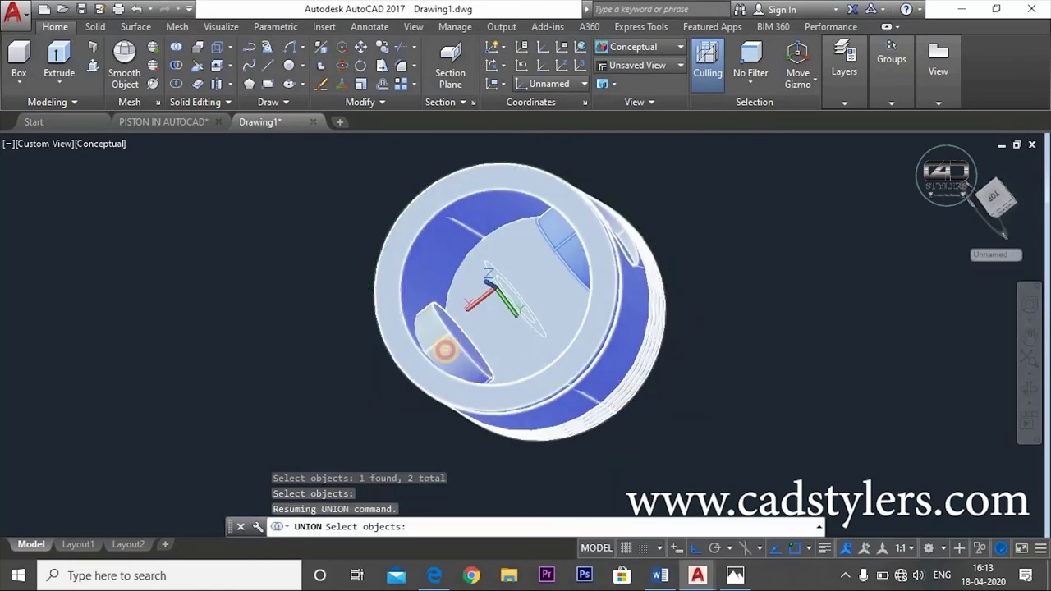
pyautogui.click(444, 351)
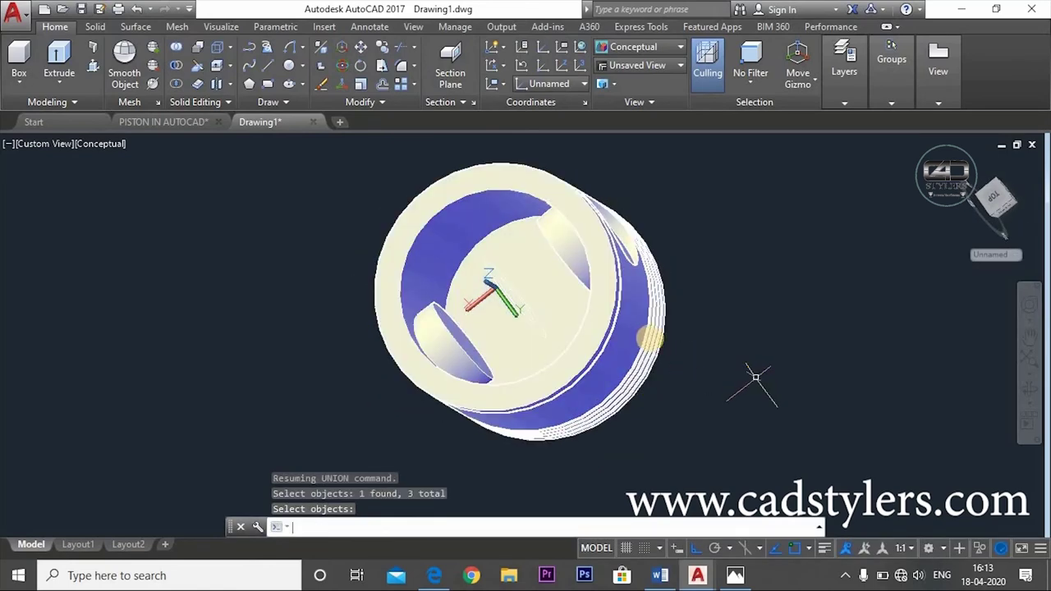
pyautogui.press('Return')
pyautogui.click(614, 314)
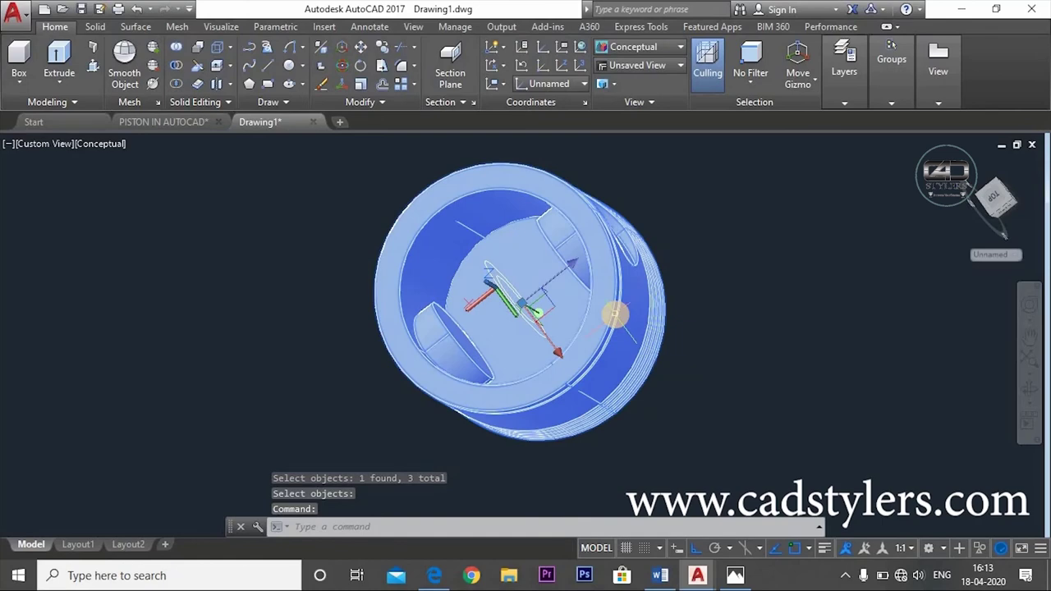
pyautogui.press('Escape')
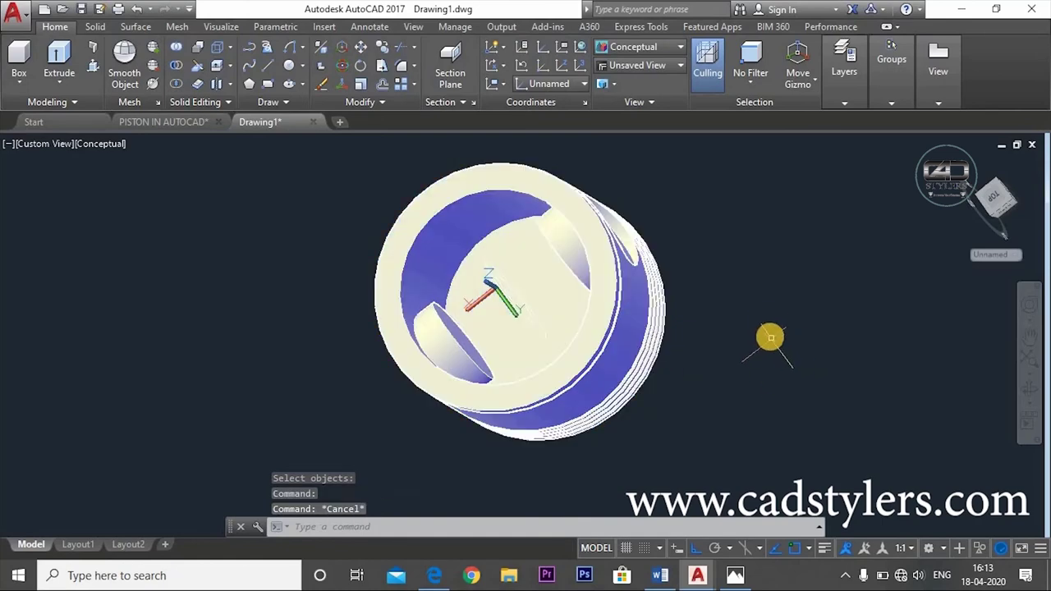
pyautogui.moveTo(729, 314)
pyautogui.keyDown('ctrl'); pyautogui.keyDown('shift'); pyautogui.mouseDown(button='middle')
pyautogui.moveTo(639, 405)
pyautogui.moveTo(648, 416)
pyautogui.mouseUp(button='middle'); pyautogui.keyUp('shift'); pyautogui.keyUp('ctrl')
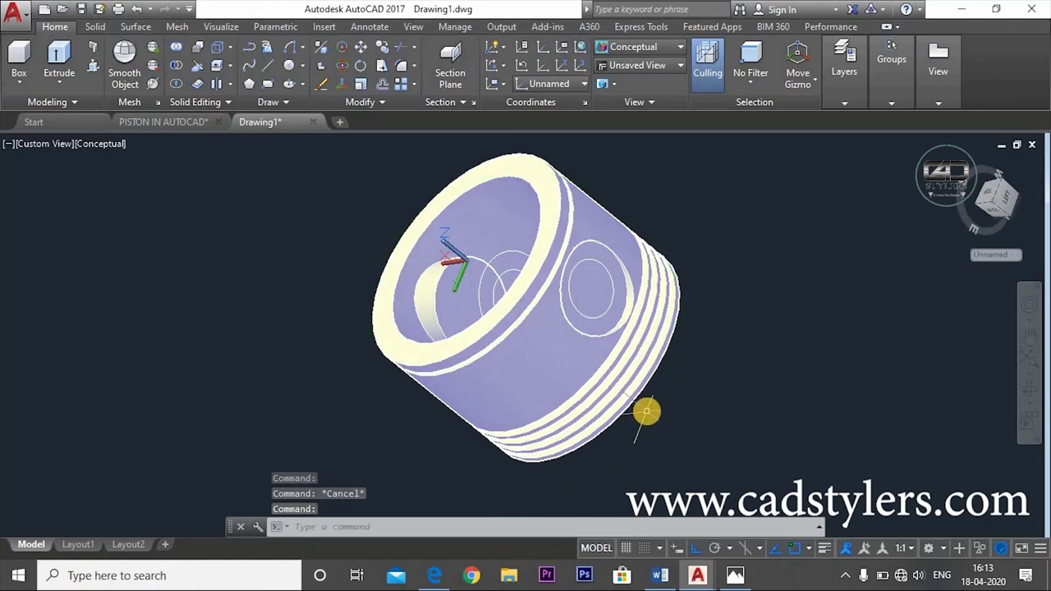
# Press-pull the pin-boss circle through the piston to cut the pin hole
pyautogui.write('pres')
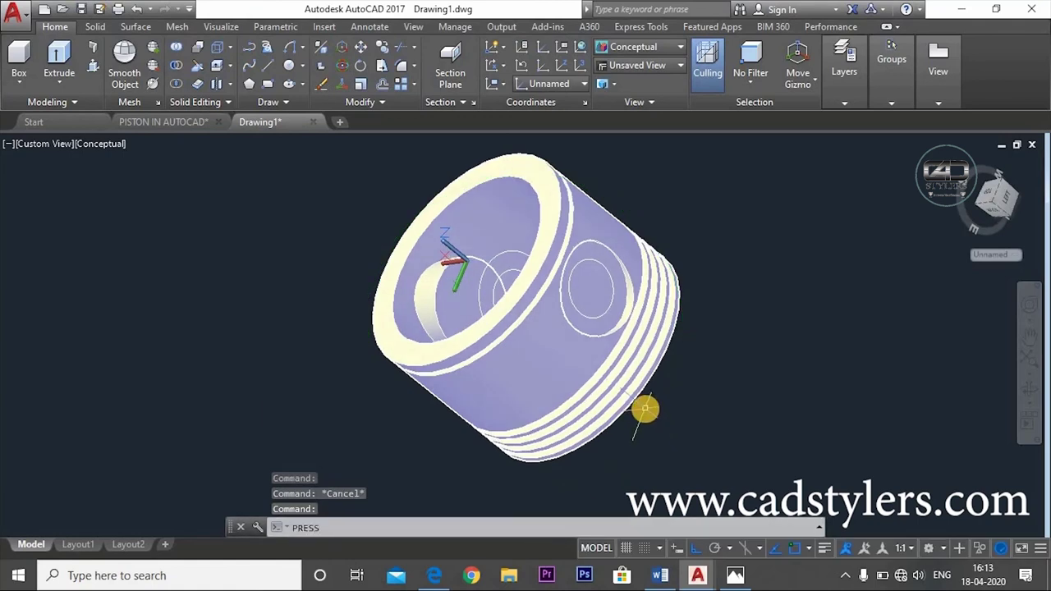
pyautogui.write('pull')
pyautogui.press('Return')
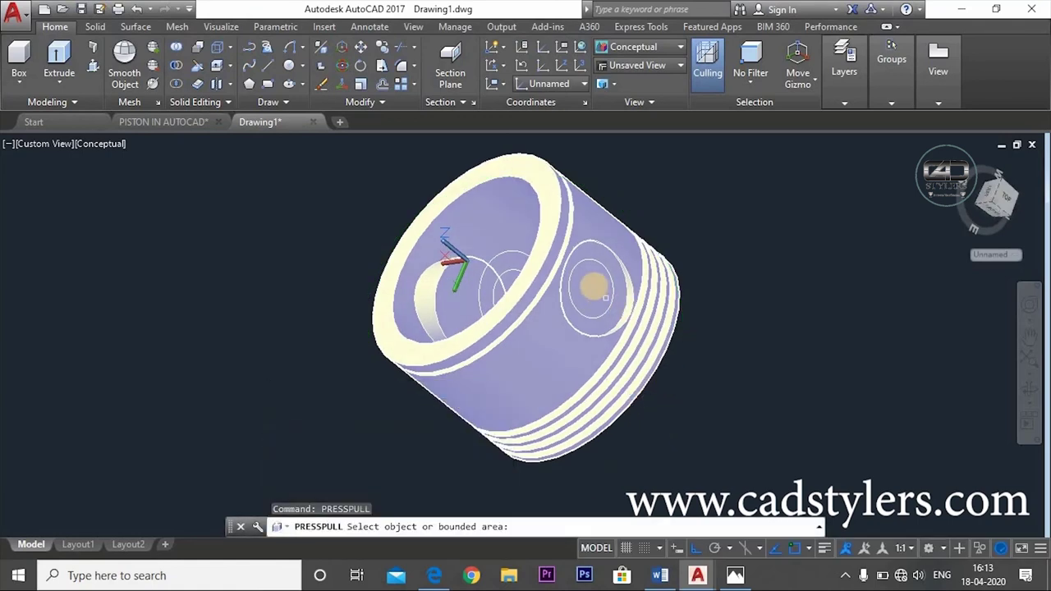
pyautogui.click(583, 292)
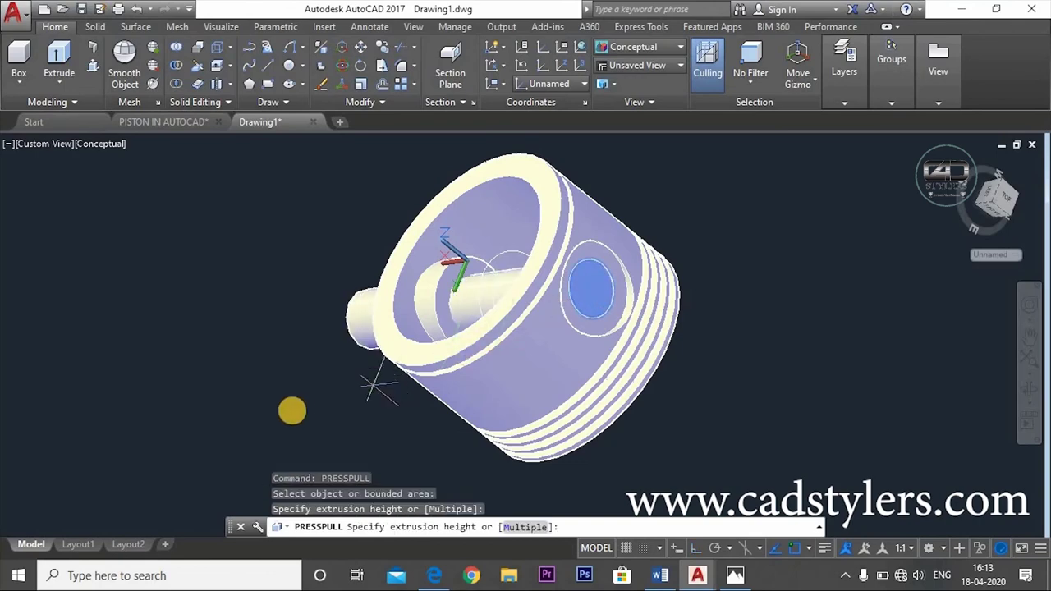
pyautogui.click(289, 411)
# Erase the two leftover elliptical curves inside the piston bore
pyautogui.moveTo(714, 342)
pyautogui.keyDown('shift'); pyautogui.mouseDown(button='middle')
pyautogui.moveTo(425, 331)
pyautogui.moveTo(575, 462)
pyautogui.moveTo(469, 375)
pyautogui.moveTo(406, 378)
pyautogui.moveTo(675, 369)
pyautogui.moveTo(673, 307)
pyautogui.moveTo(741, 379)
pyautogui.mouseUp(button='middle'); pyautogui.keyUp('shift')
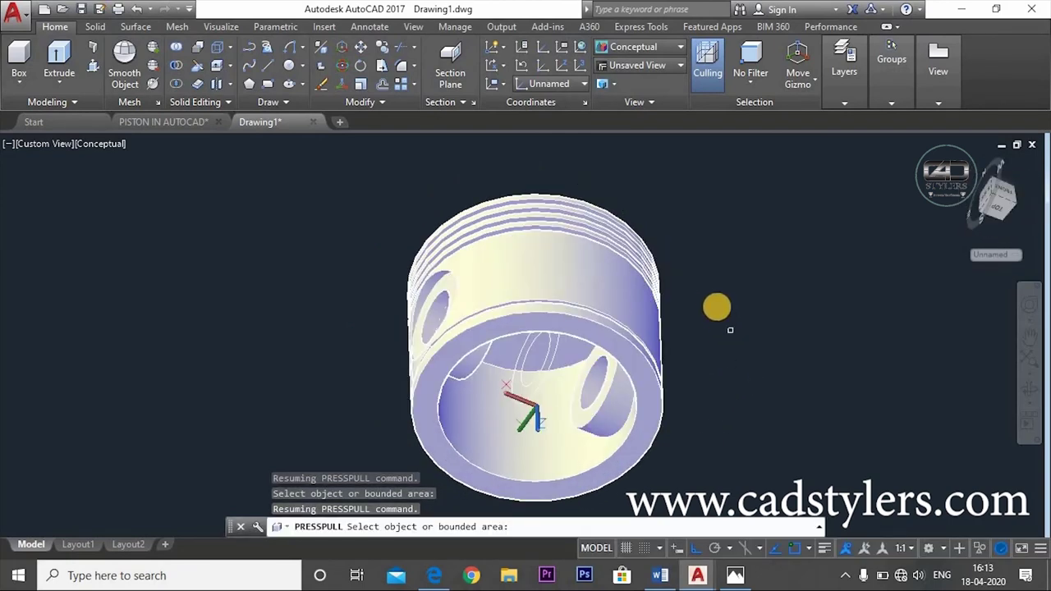
pyautogui.moveTo(717, 328)
pyautogui.keyDown('shift'); pyautogui.mouseDown(button='middle')
pyautogui.moveTo(678, 370)
pyautogui.moveTo(720, 361)
pyautogui.moveTo(711, 359)
pyautogui.mouseUp(button='middle'); pyautogui.keyUp('shift')
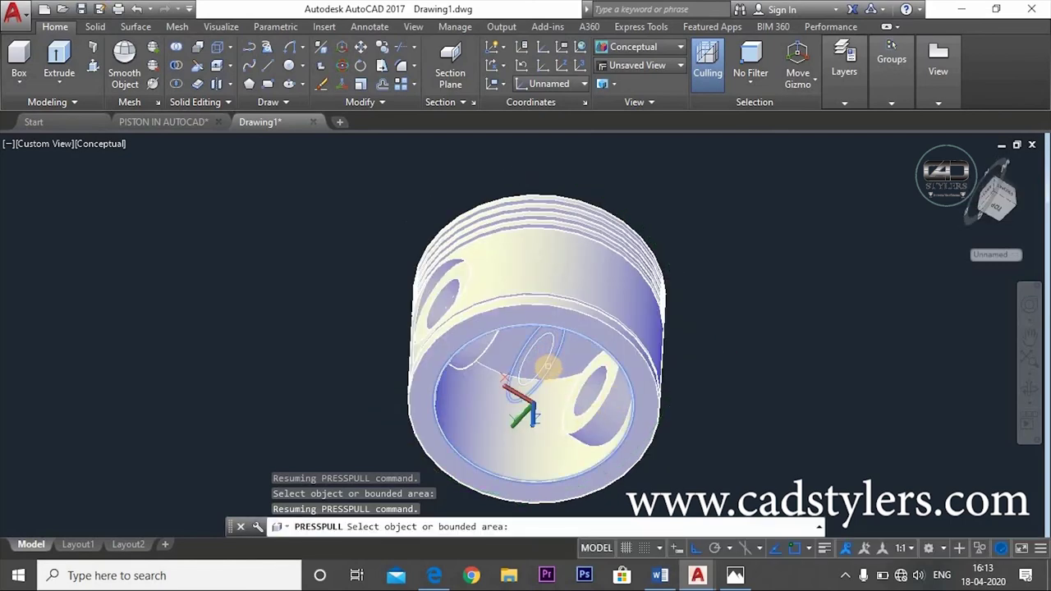
pyautogui.click(546, 366)
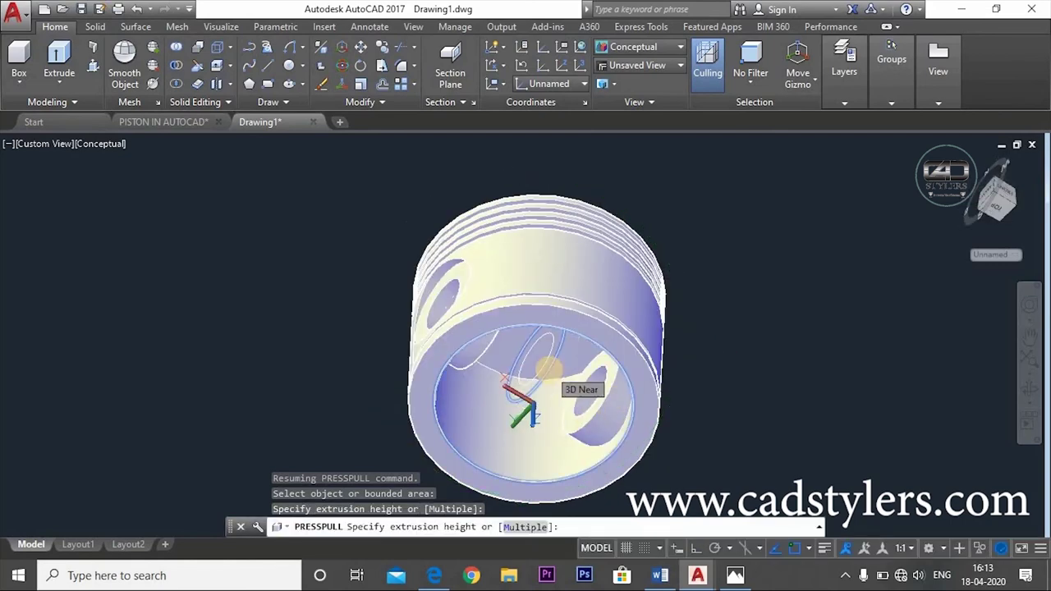
pyautogui.press('Escape')
pyautogui.click(538, 371)
pyautogui.press('Delete')
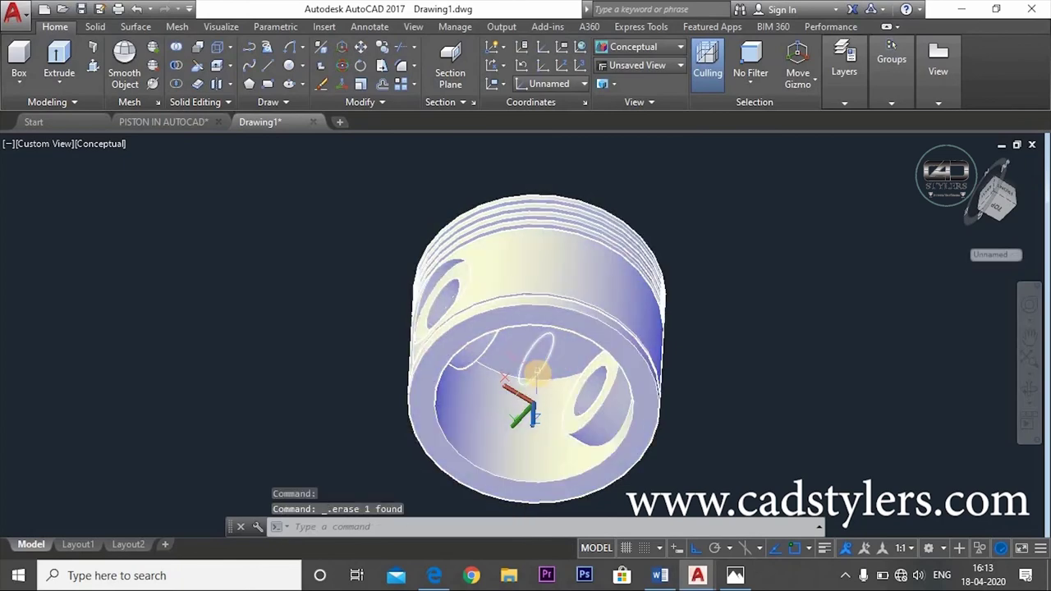
pyautogui.click(538, 371)
pyautogui.press('Delete')
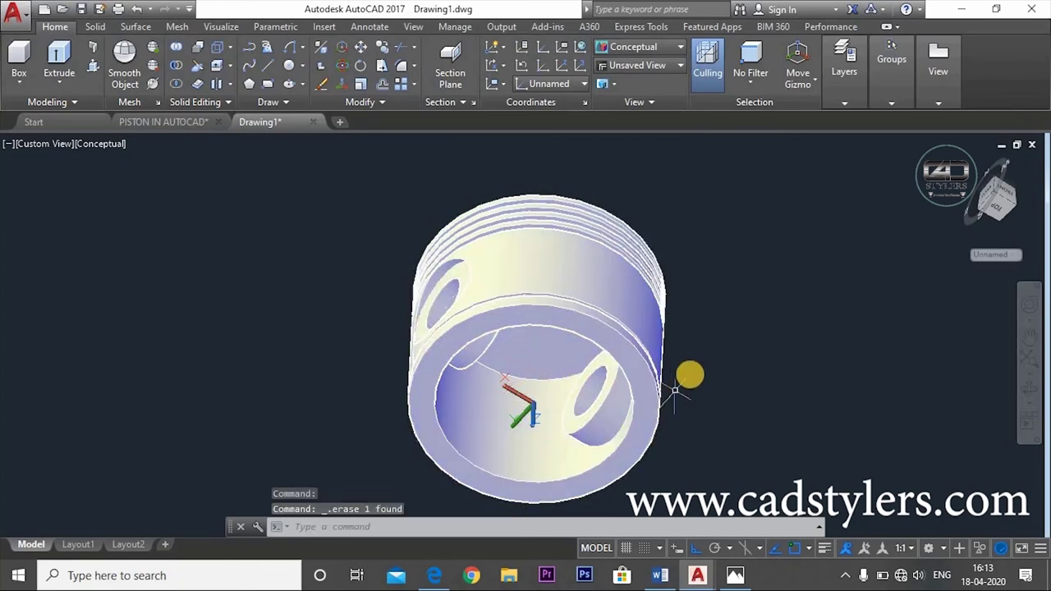
# Apply the Realistic visual style and orbit the piston to a side view
pyautogui.moveTo(718, 316)
pyautogui.keyDown('shift'); pyautogui.mouseDown(button='middle')
pyautogui.moveTo(714, 367)
pyautogui.moveTo(694, 288)
pyautogui.moveTo(713, 357)
pyautogui.moveTo(547, 232)
pyautogui.moveTo(593, 248)
pyautogui.mouseUp(button='middle'); pyautogui.keyUp('shift')
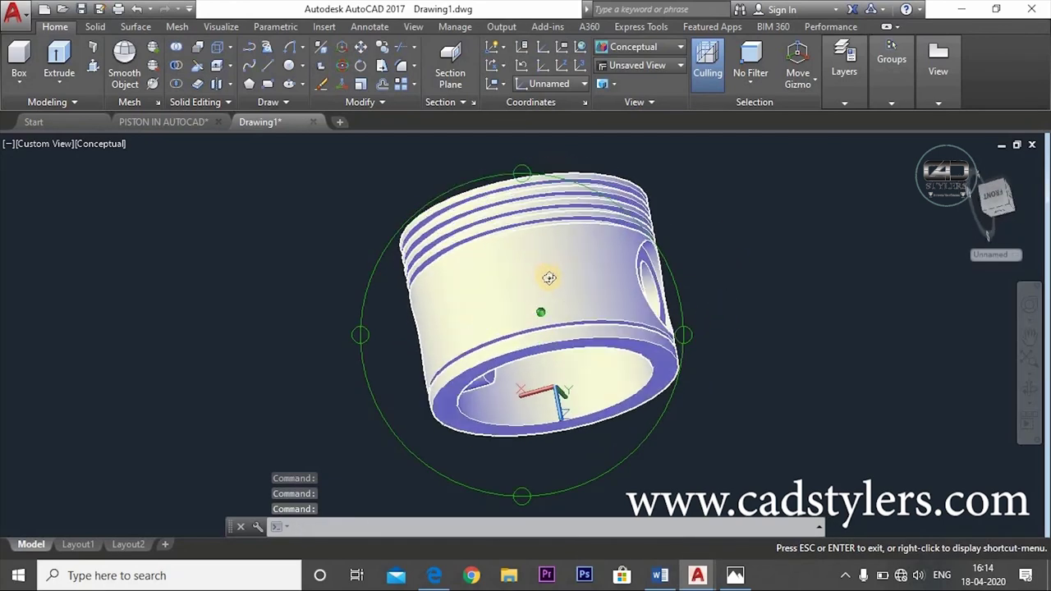
pyautogui.press('Escape')
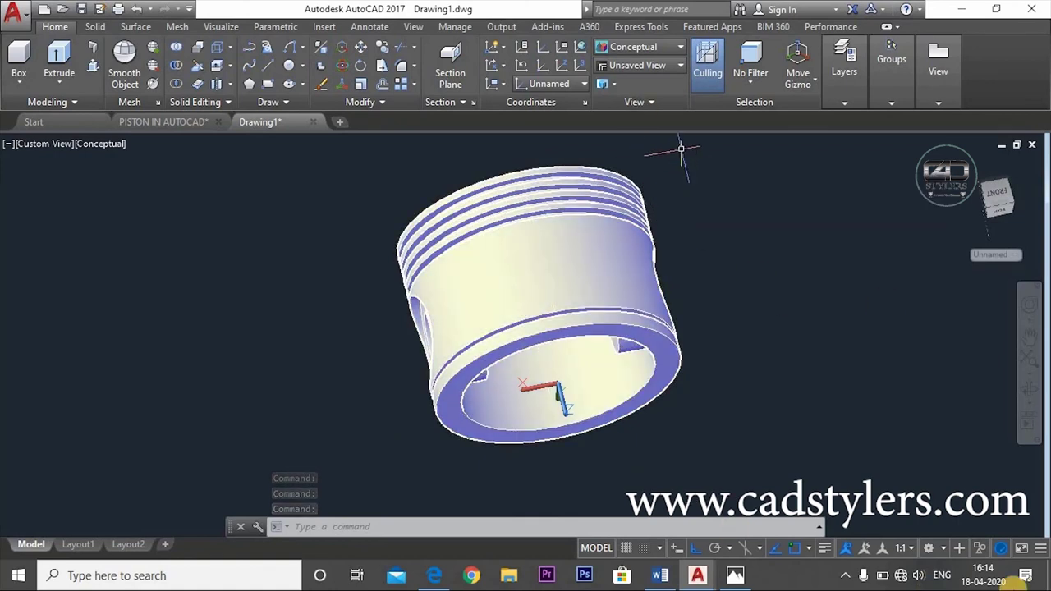
pyautogui.click(679, 47)
pyautogui.click(823, 94)
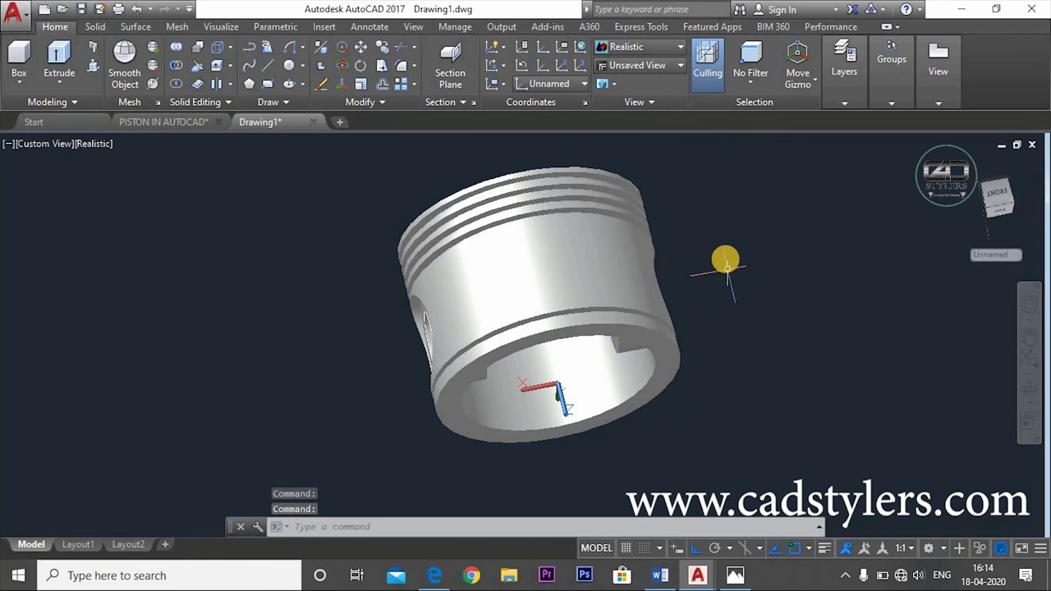
pyautogui.keyDown('ctrl'); pyautogui.keyDown('shift'); pyautogui.moveTo(726, 264); pyautogui.dragTo(650, 265, button='middle'); pyautogui.keyUp('shift'); pyautogui.keyUp('ctrl')
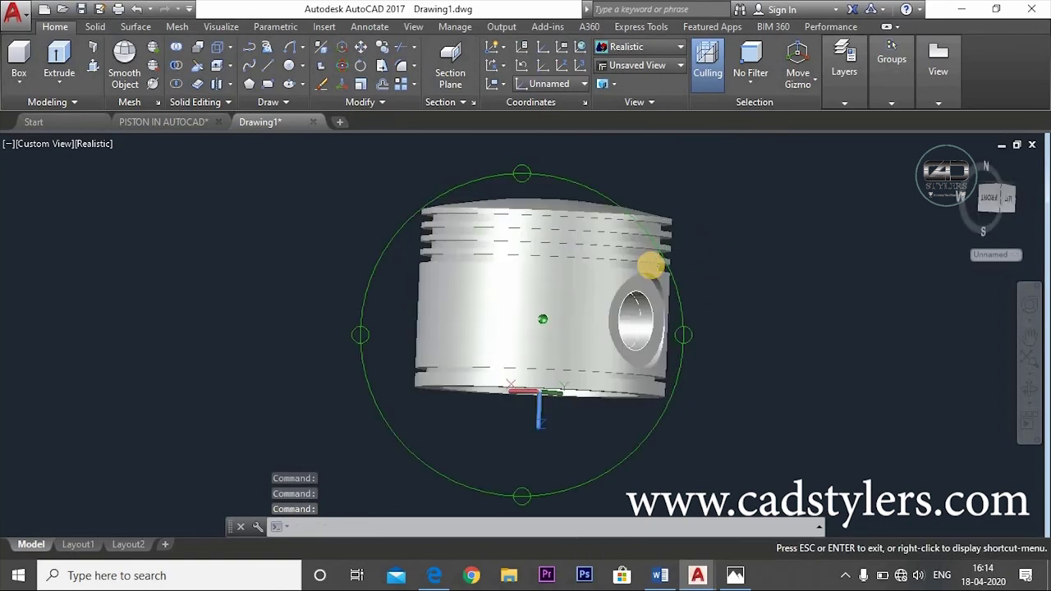
pyautogui.click(608, 83)
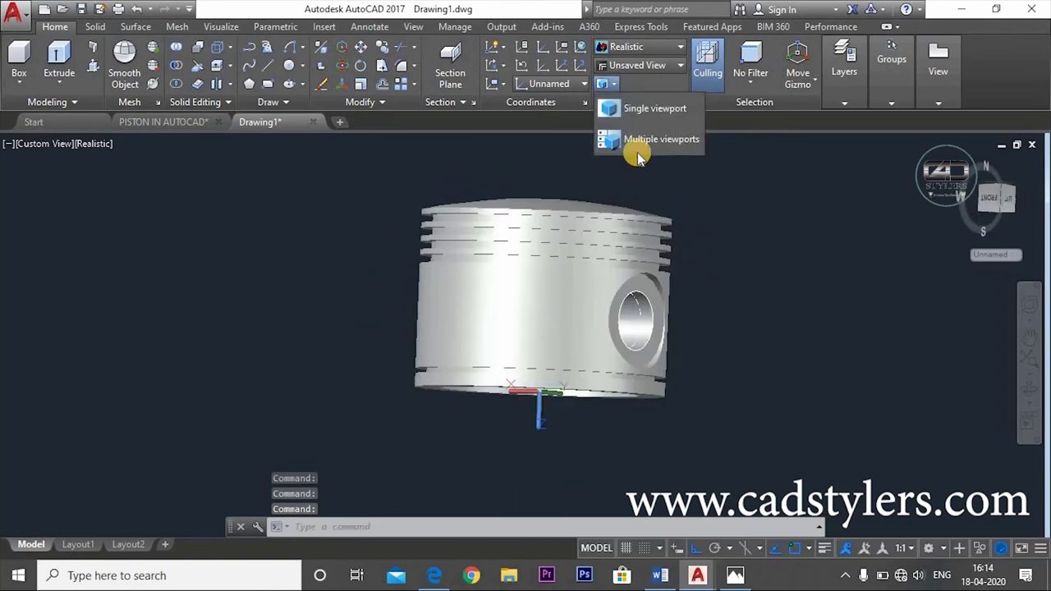
# Split the drawing into four viewports showing the piston from front, top, right and 3D
pyautogui.click(637, 152)
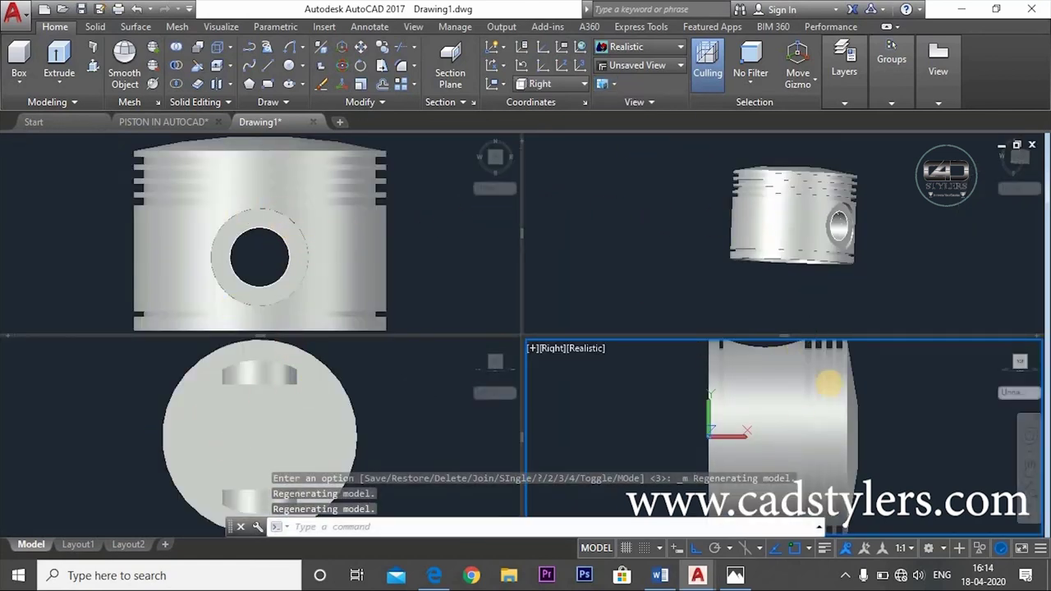
pyautogui.click(809, 424)
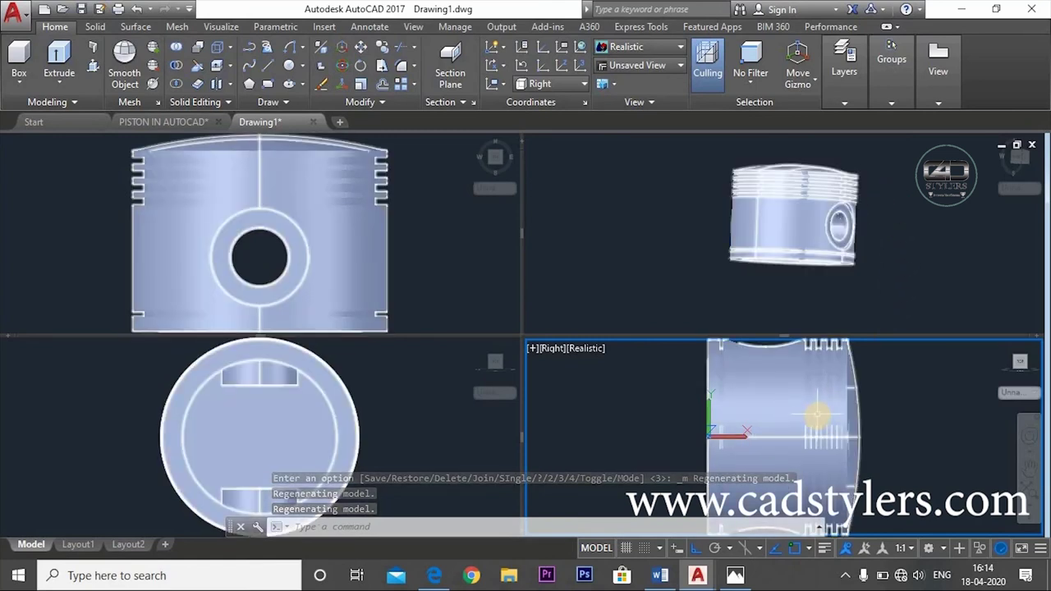
pyautogui.press('Escape')
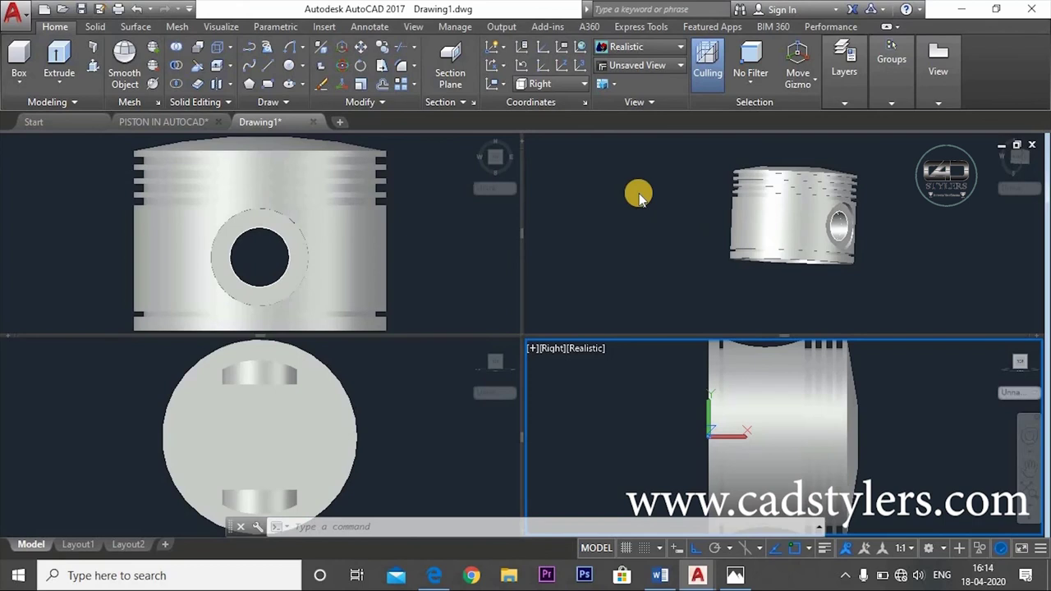